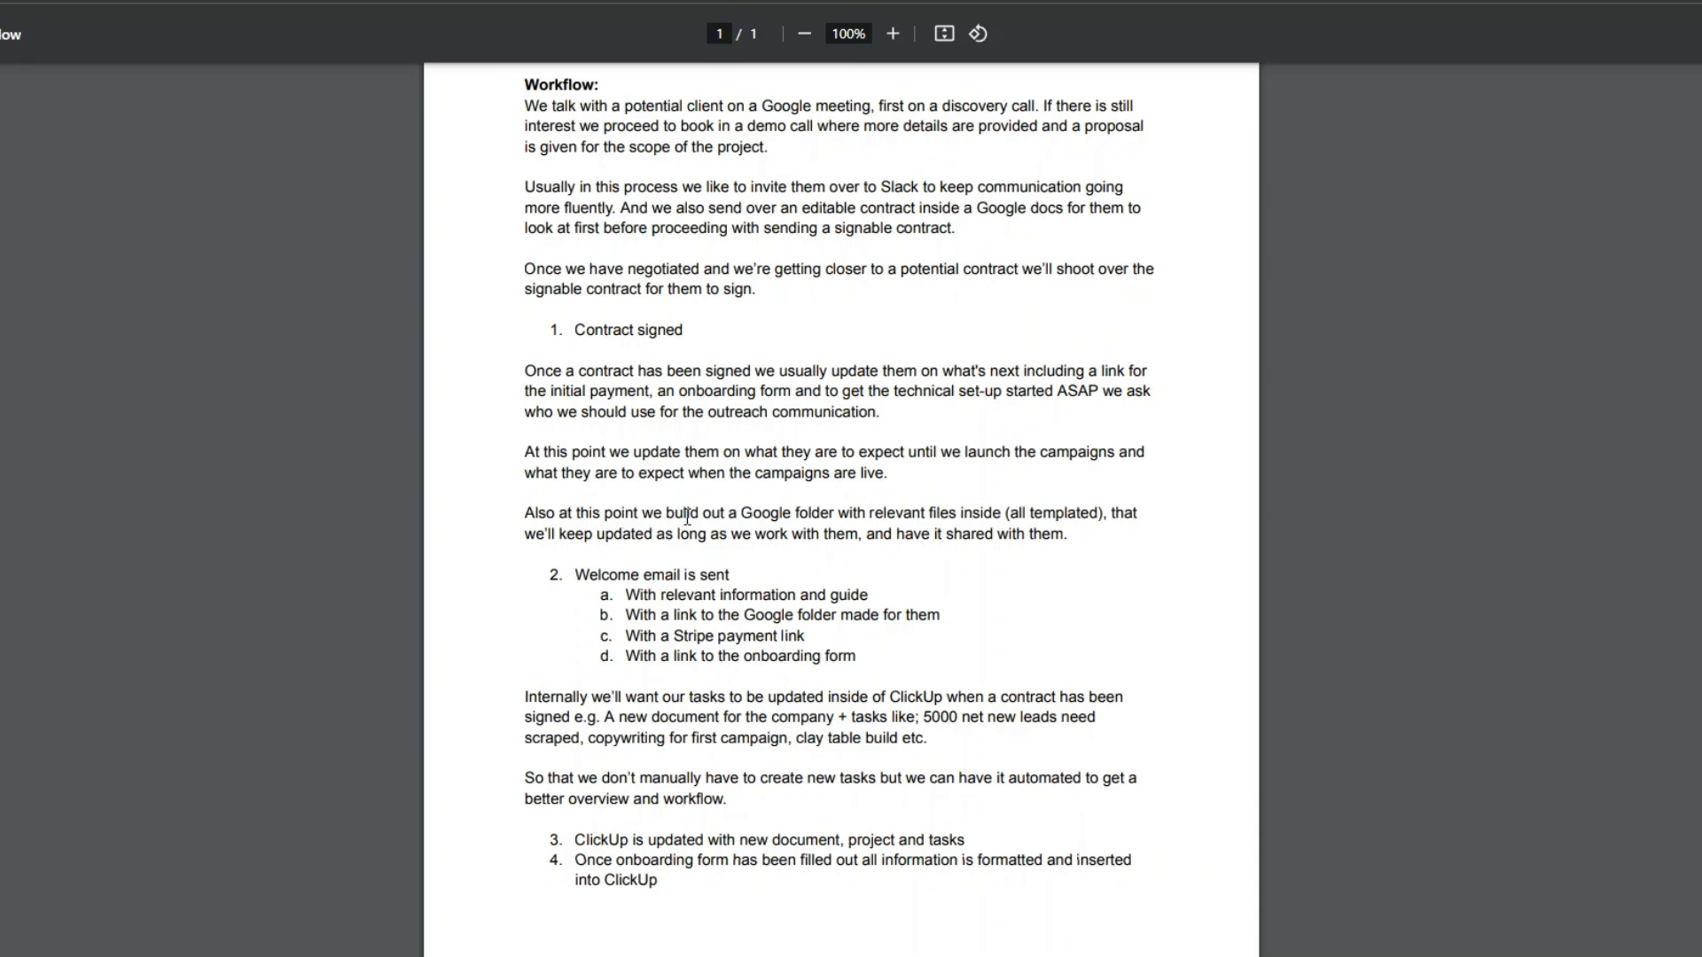
- Read through the onboarding workflow document, noting the Google folder build-out and the signed-contract trigger
drag(743, 516, 851, 514)
click(941, 512)
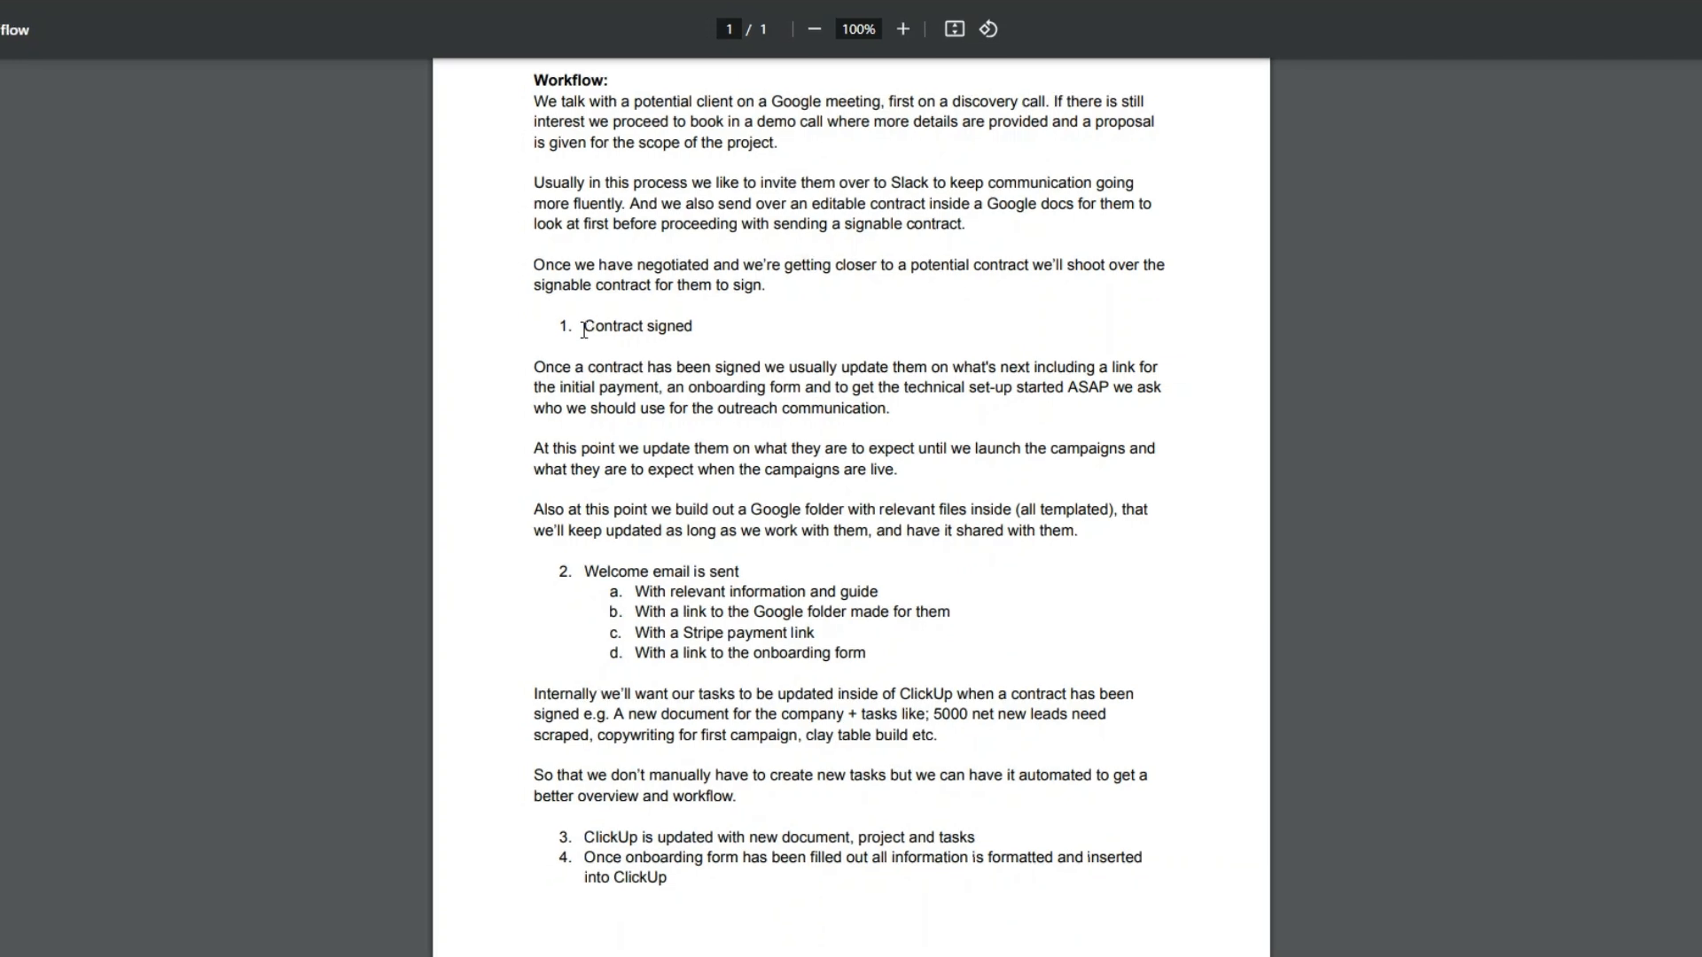
drag(582, 328, 707, 327)
click(708, 327)
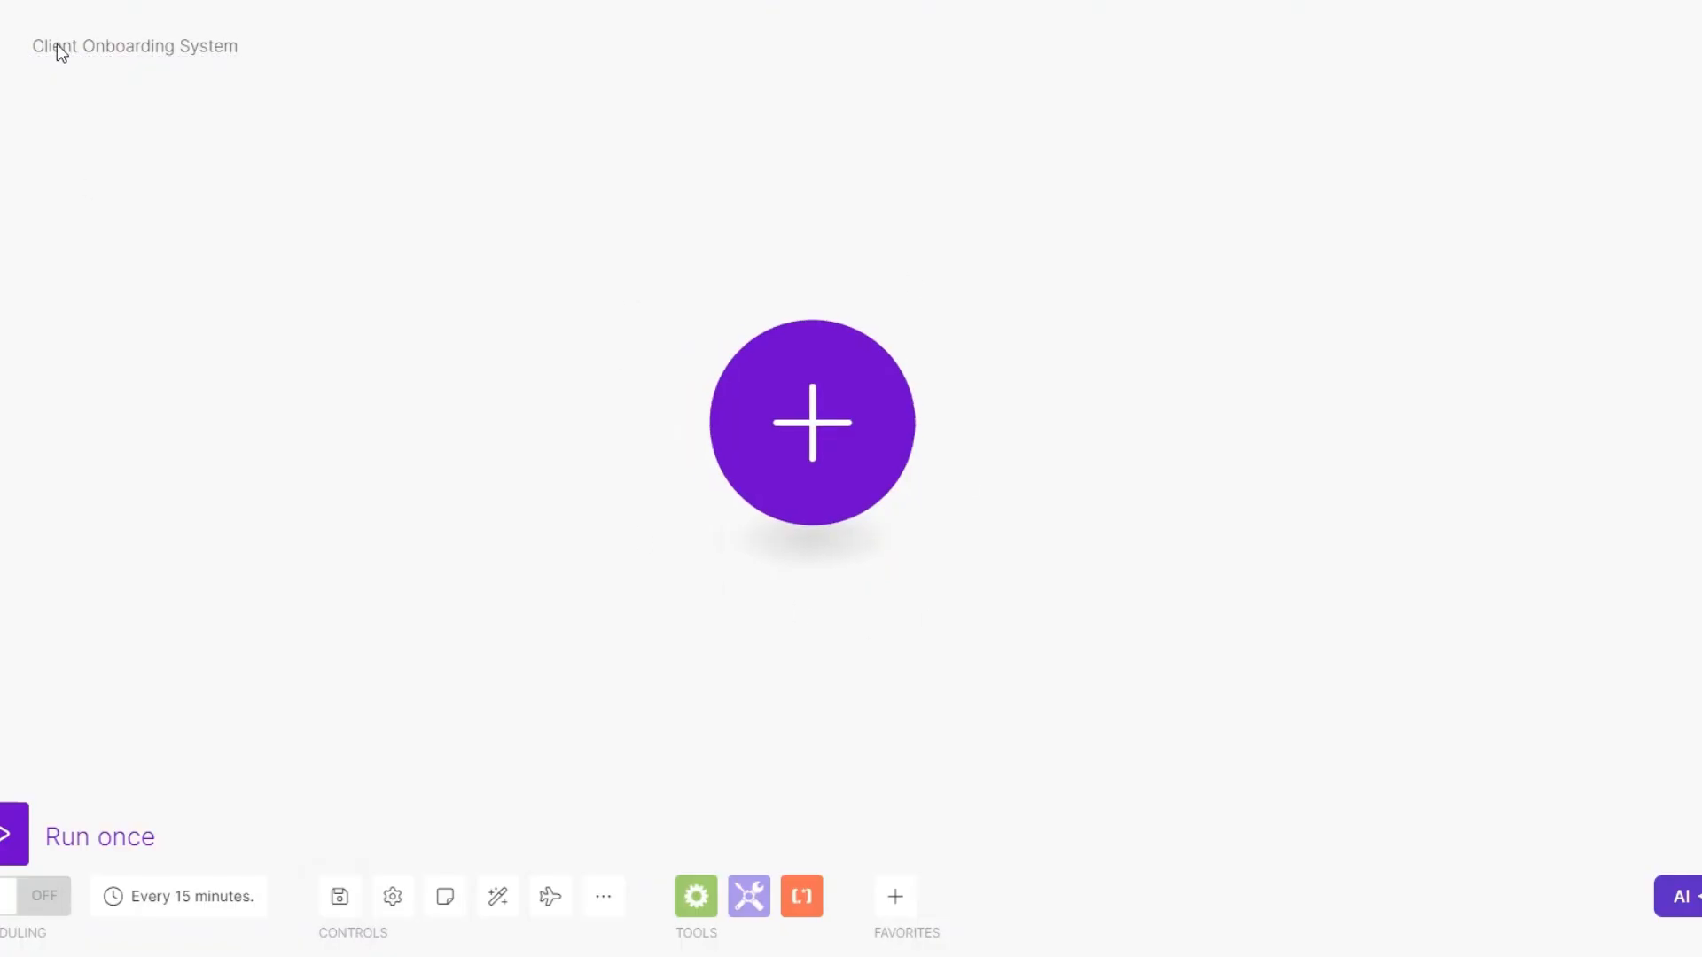
- In the Client Onboarding System scenario in Make, add DocuSign's Watch Envelope Completed as the trigger module
click(856, 498)
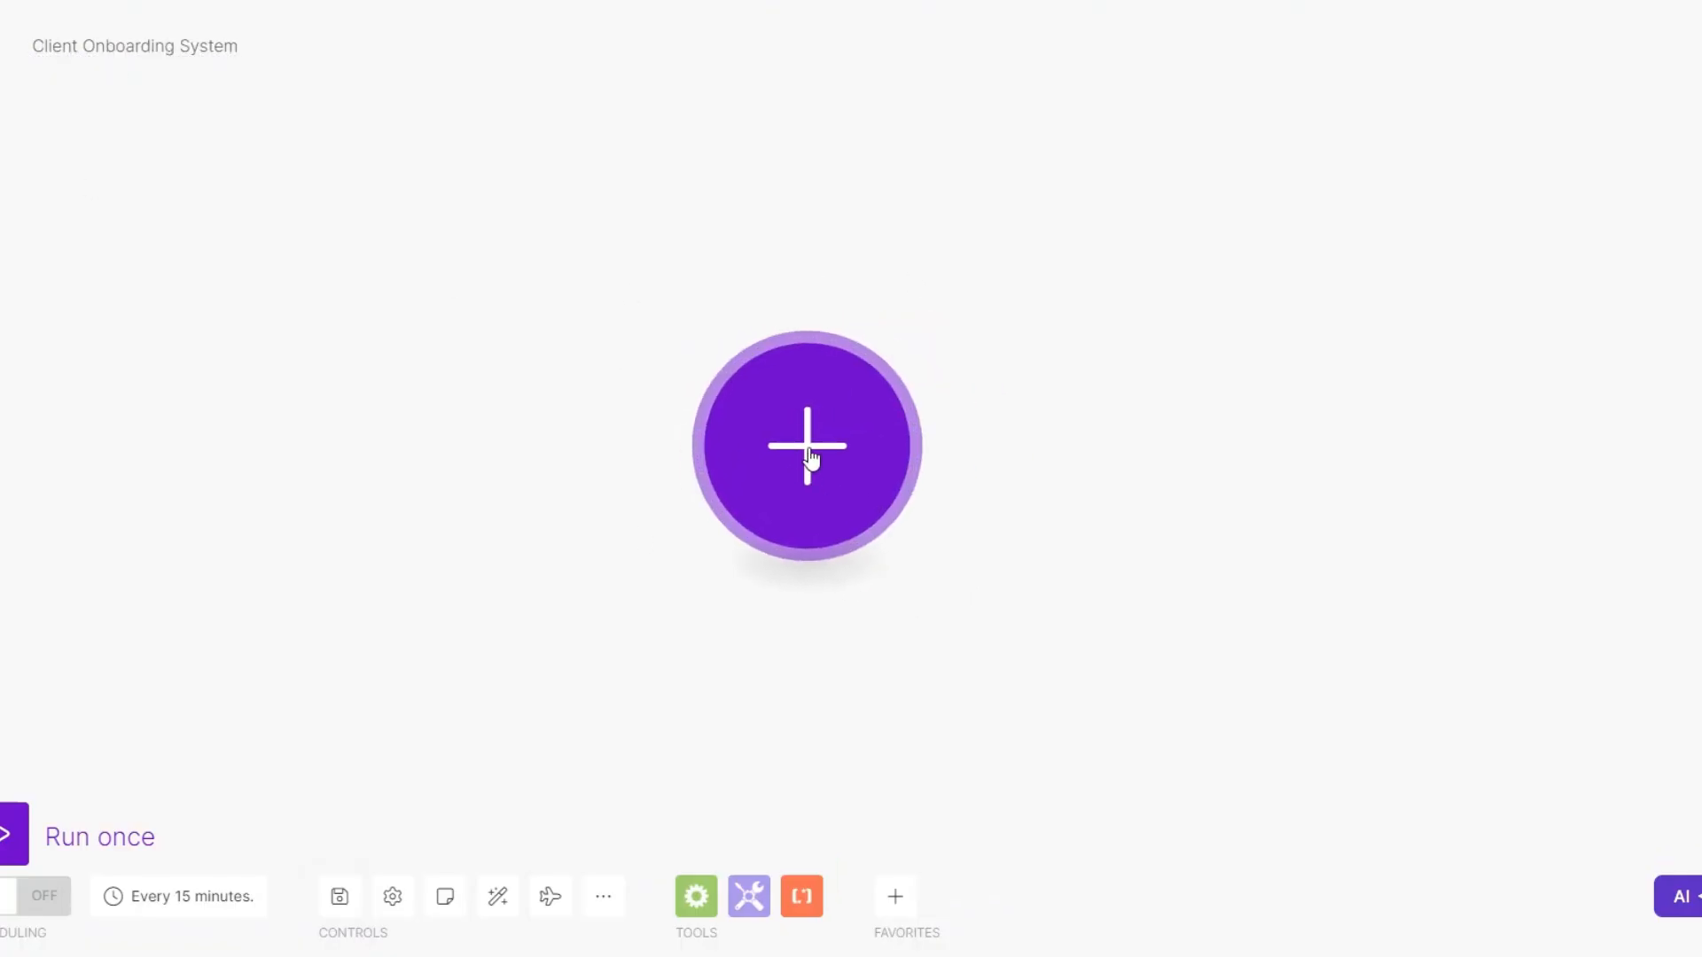
click(1048, 743)
text(docu)
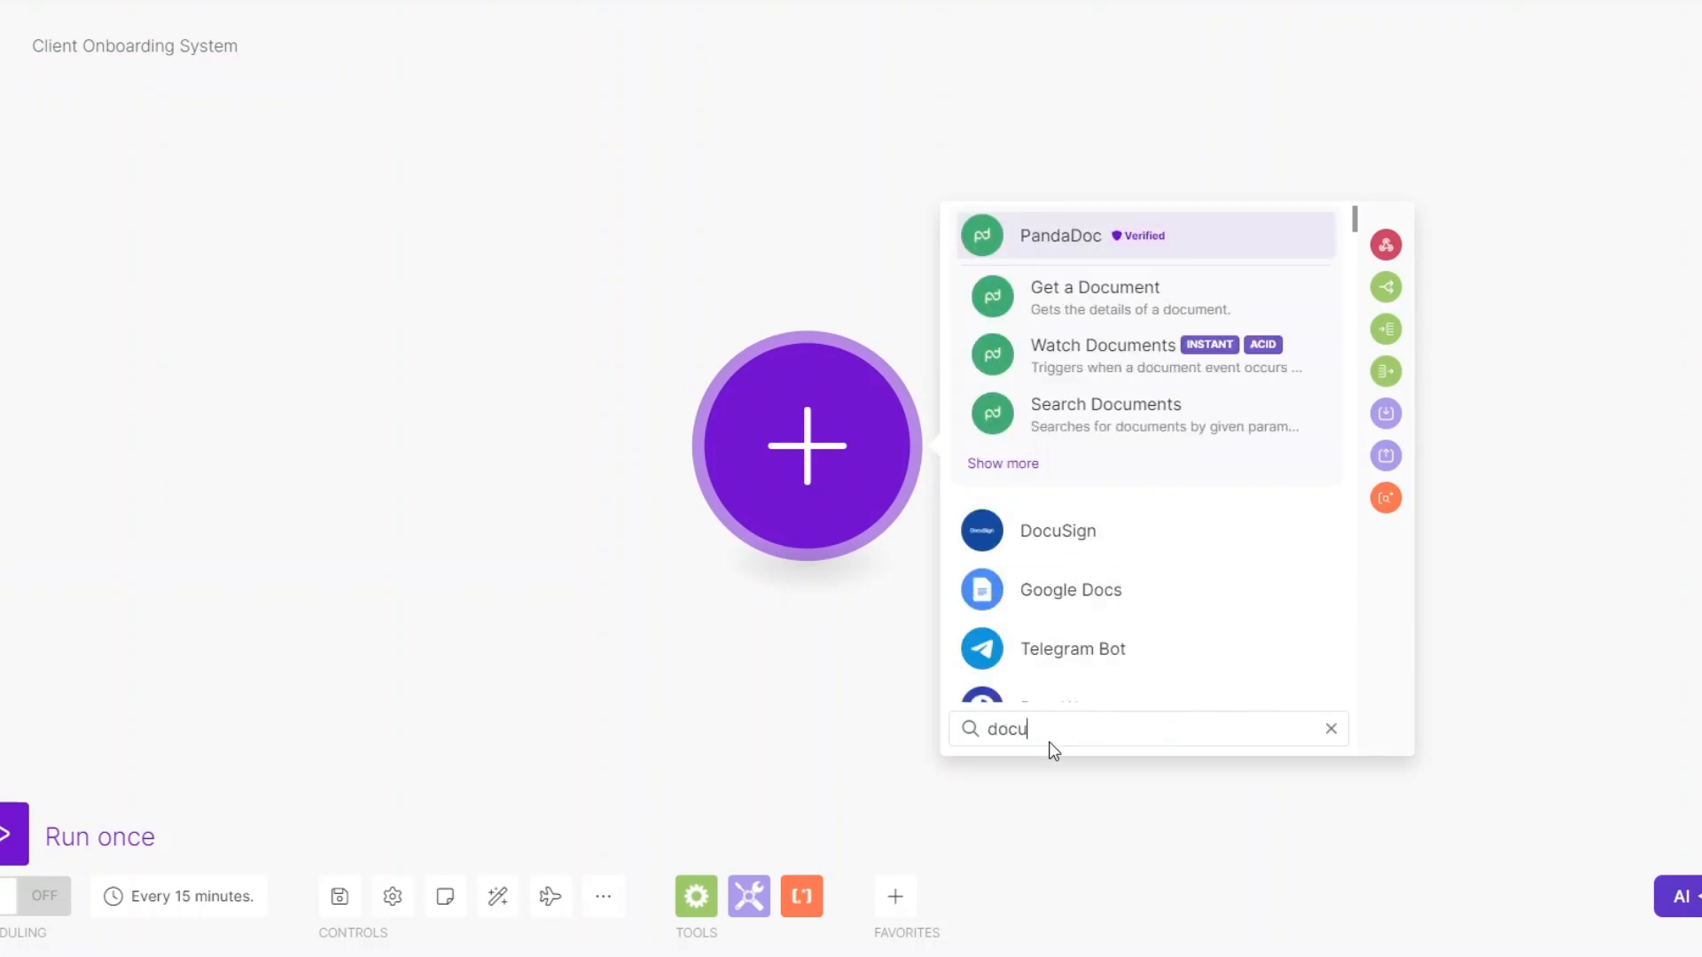
click(1080, 534)
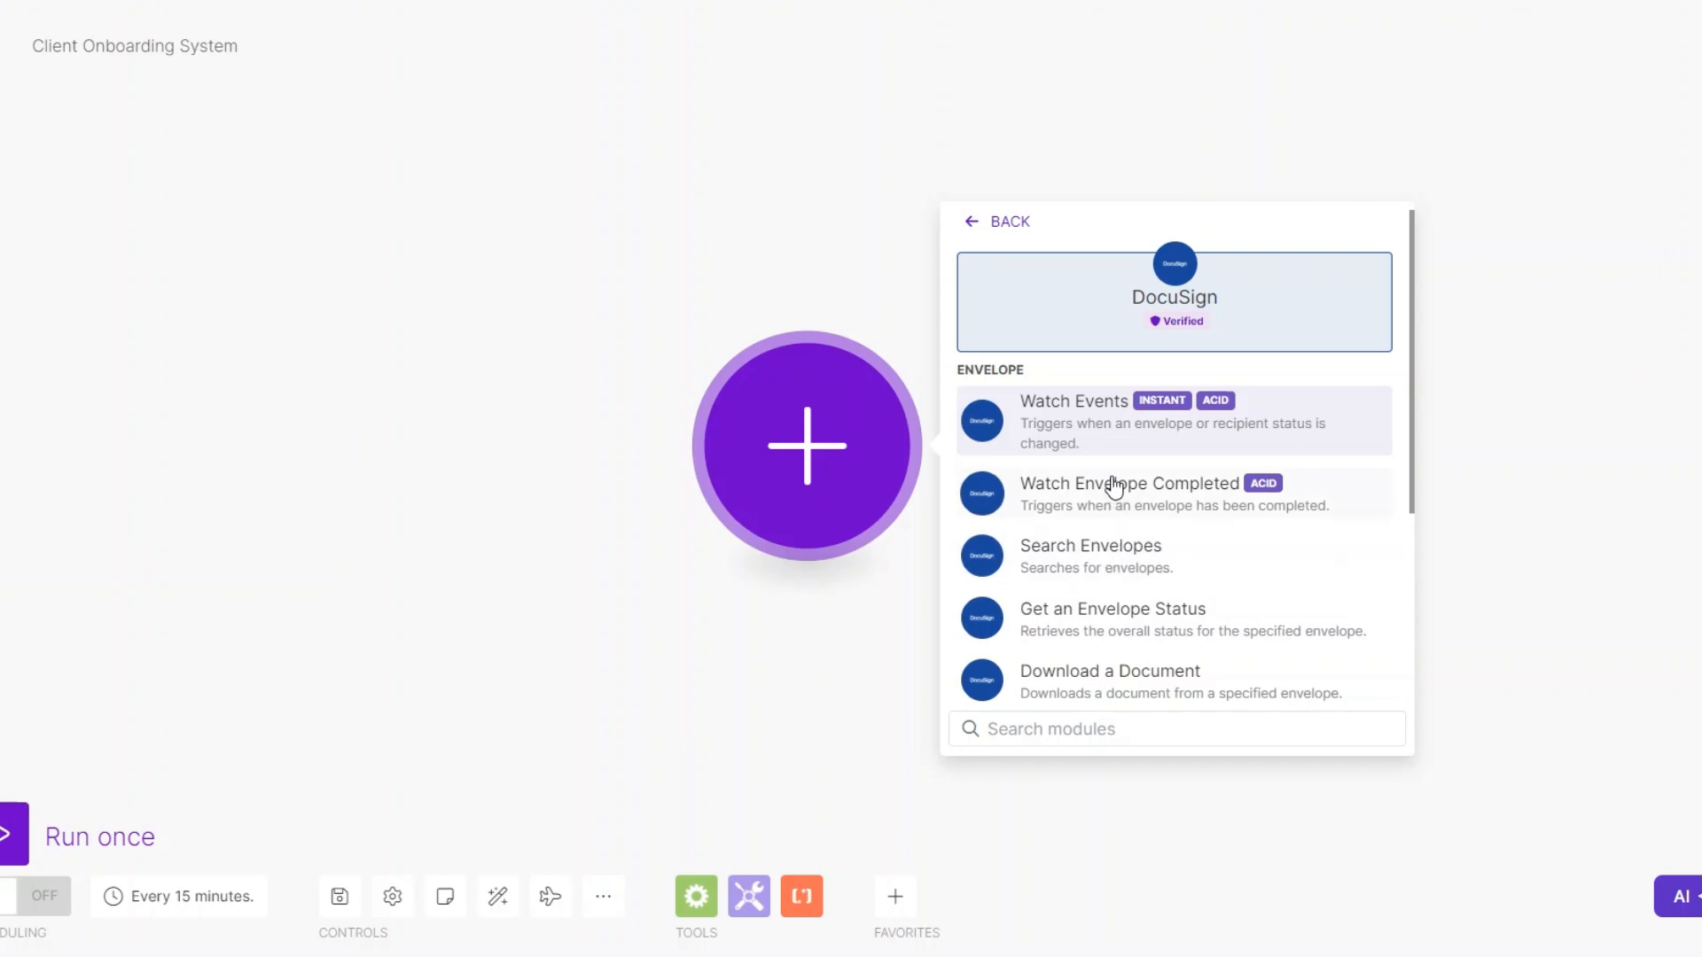
click(1015, 673)
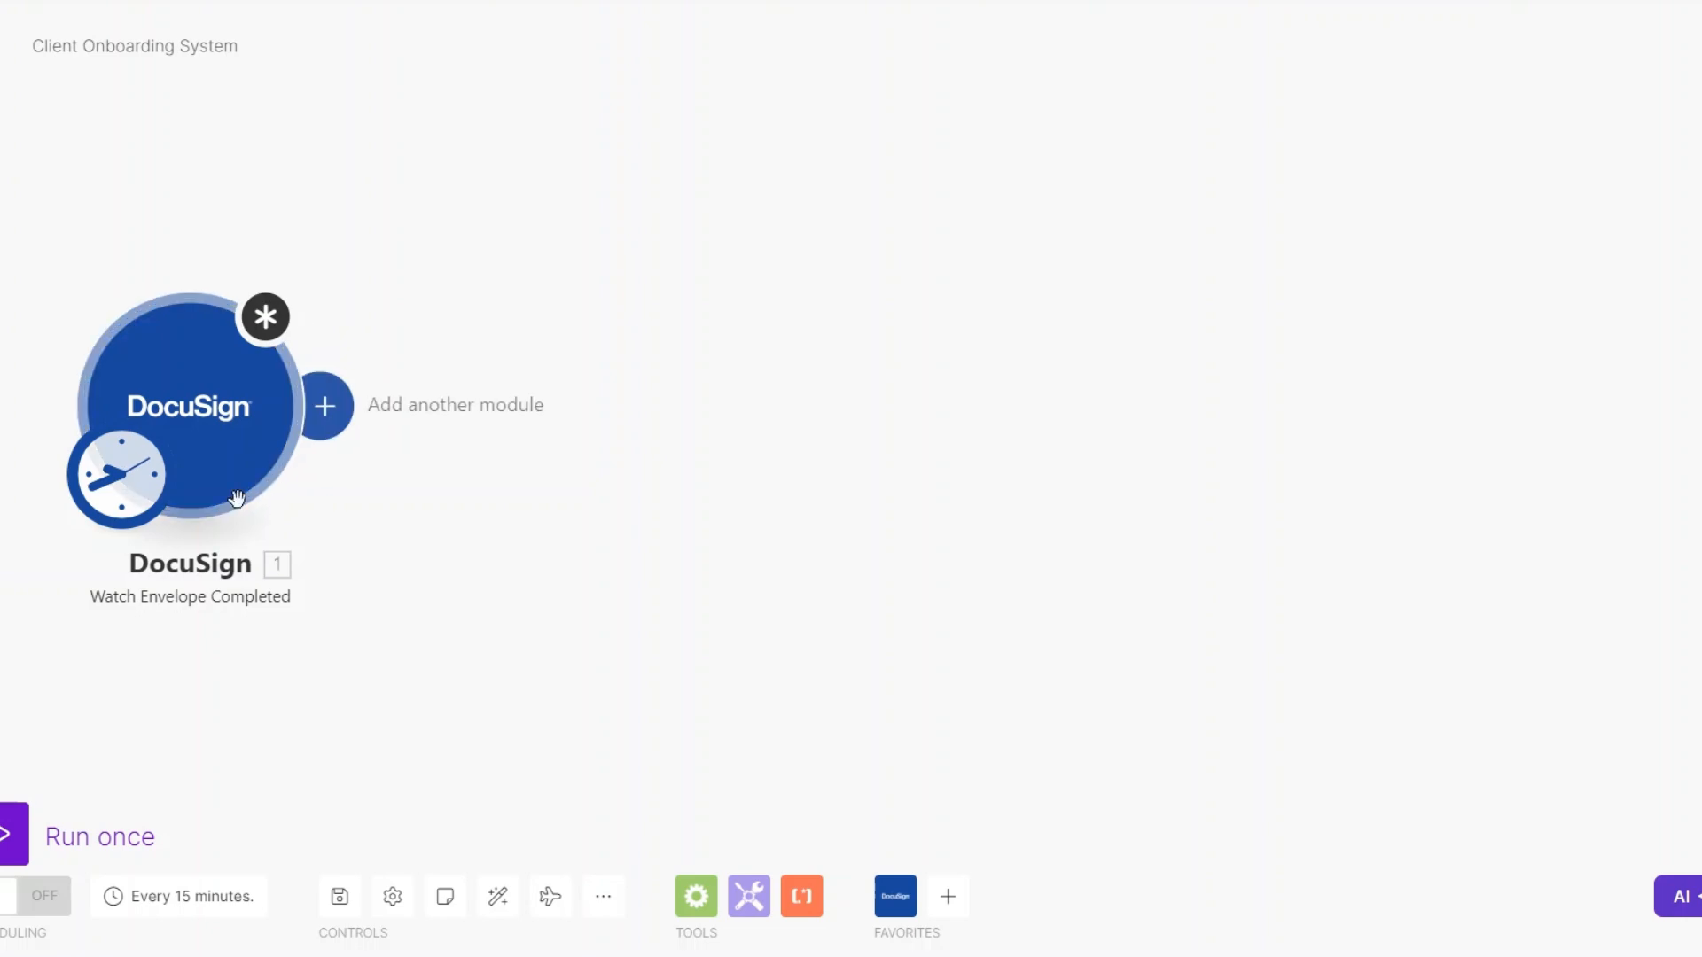
- Configure the DocuSign trigger with From Date 07/29/2024 2:41 PM and a limit of 1, starting from now on
click(216, 422)
click(449, 446)
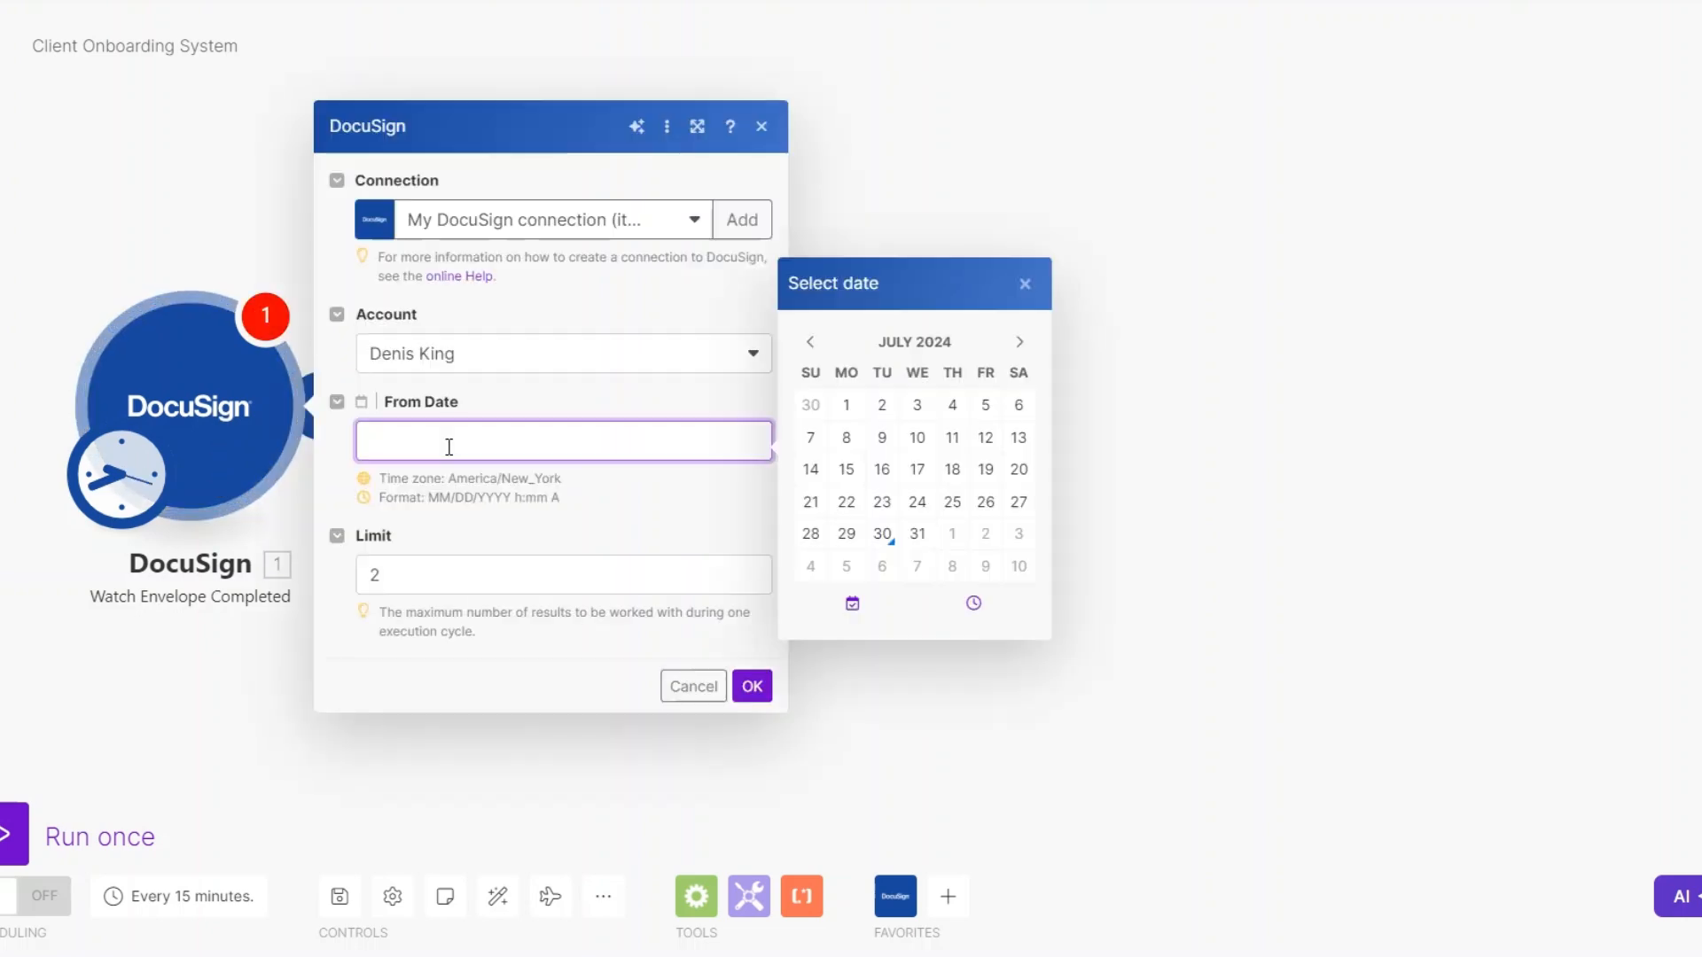
click(847, 532)
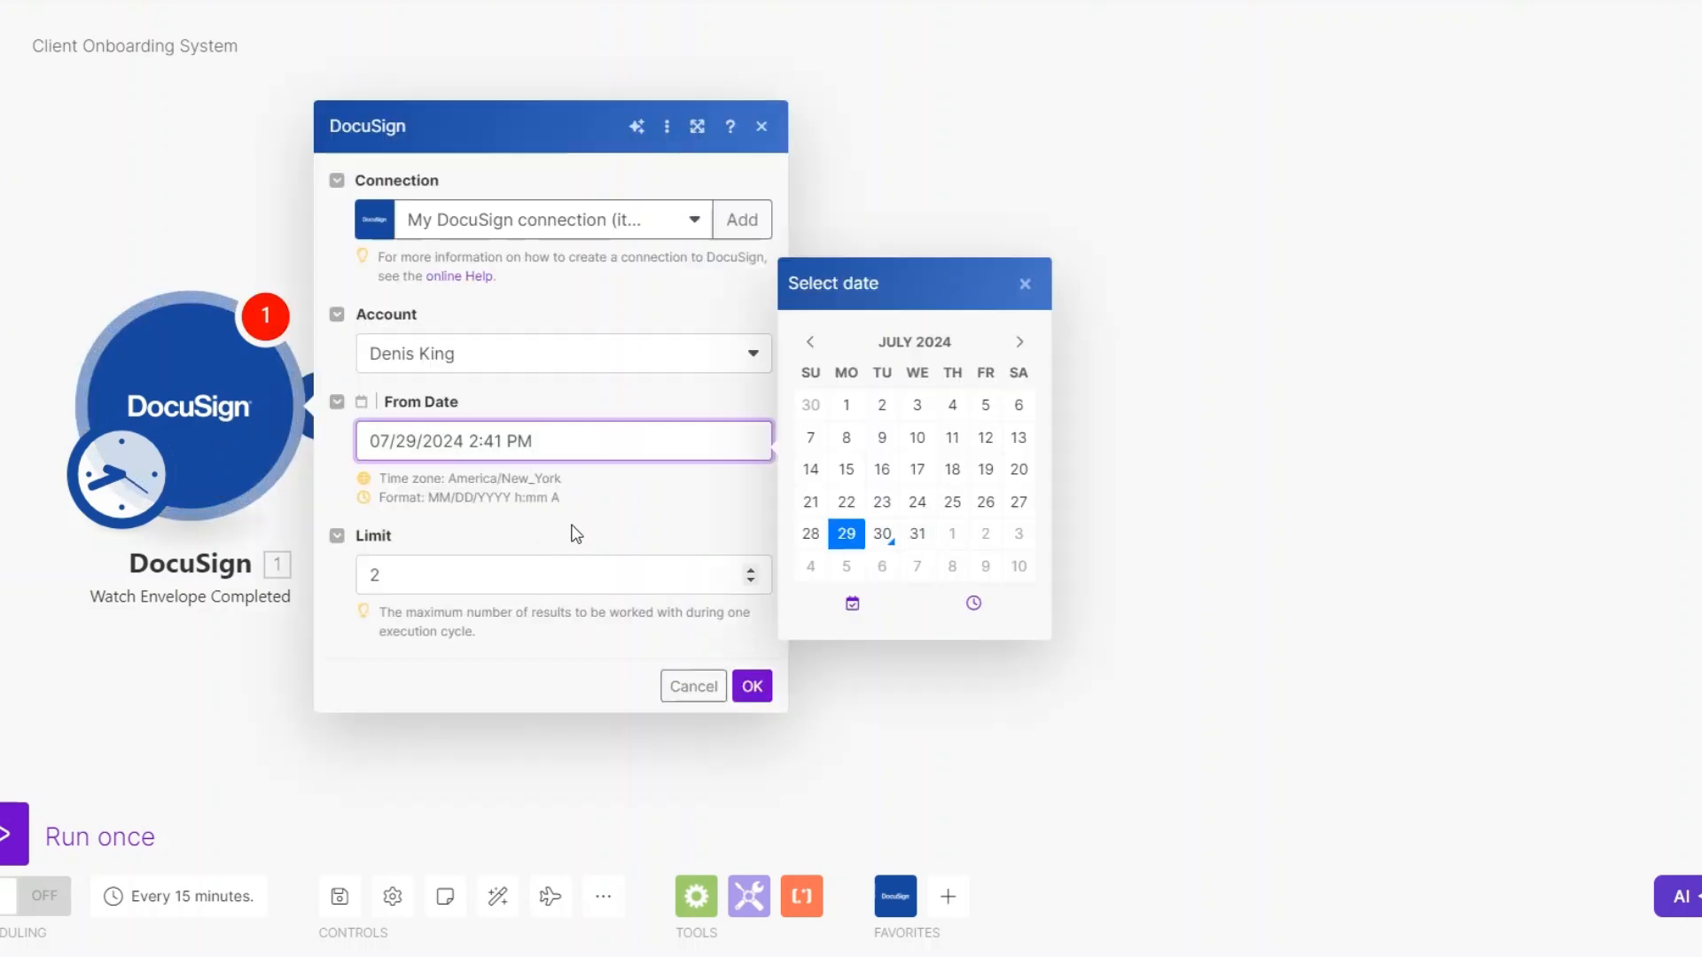
key(Tab)
text(1)
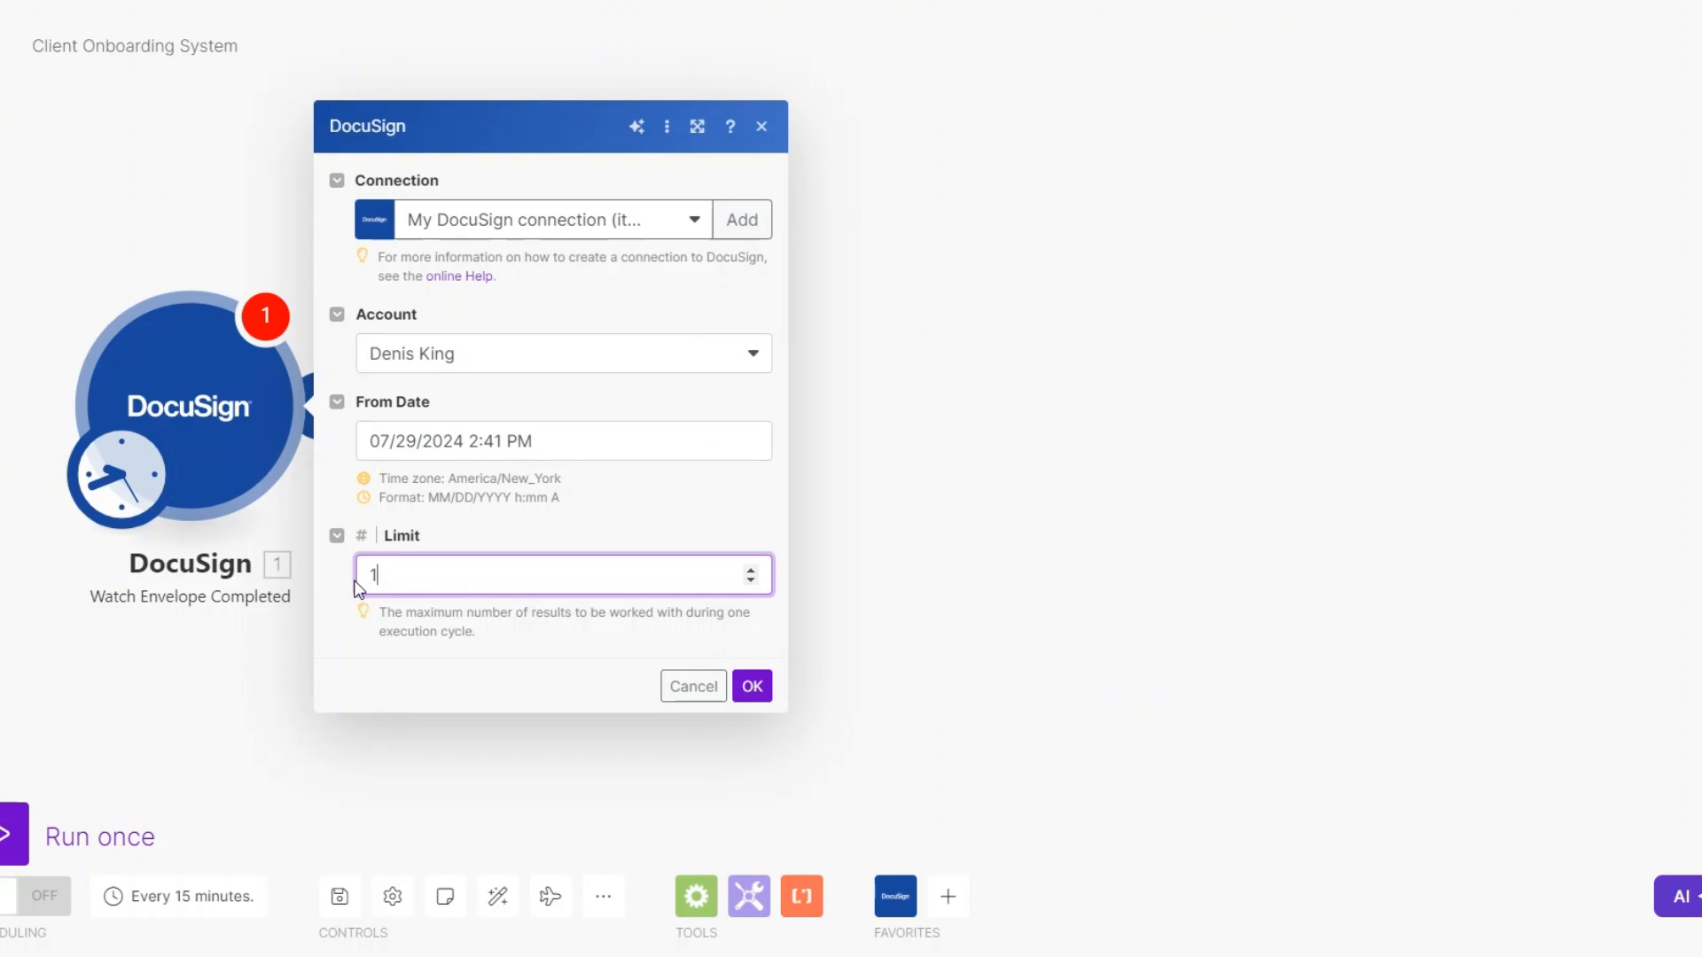
click(752, 686)
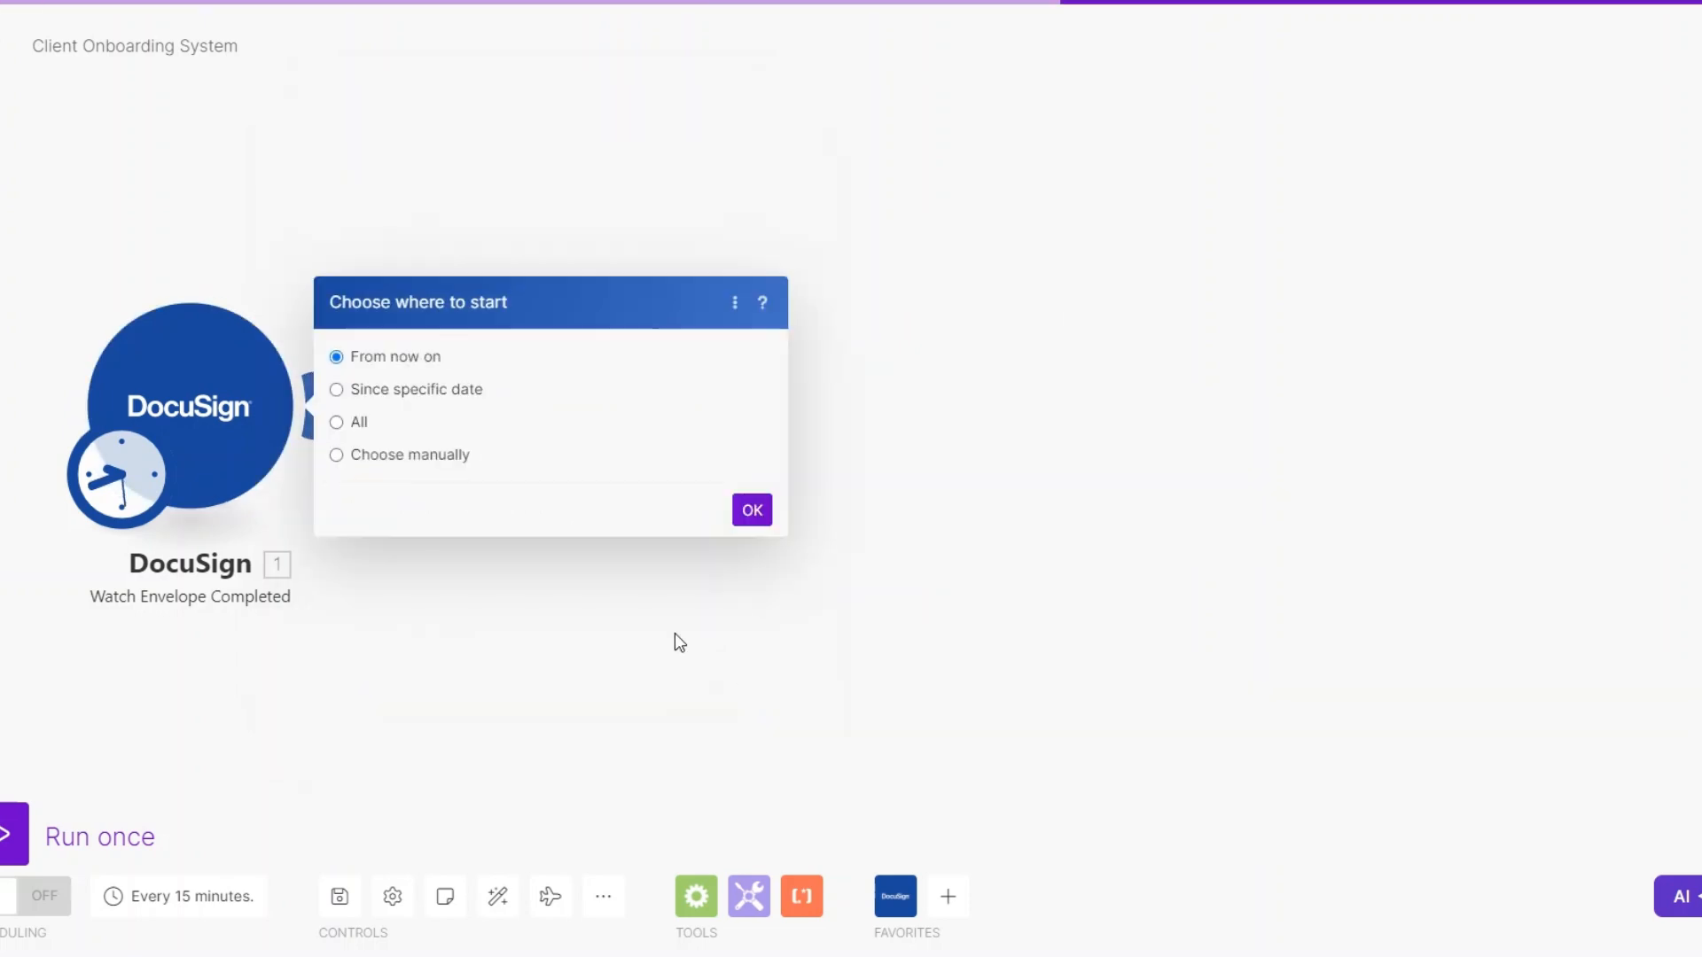
click(749, 509)
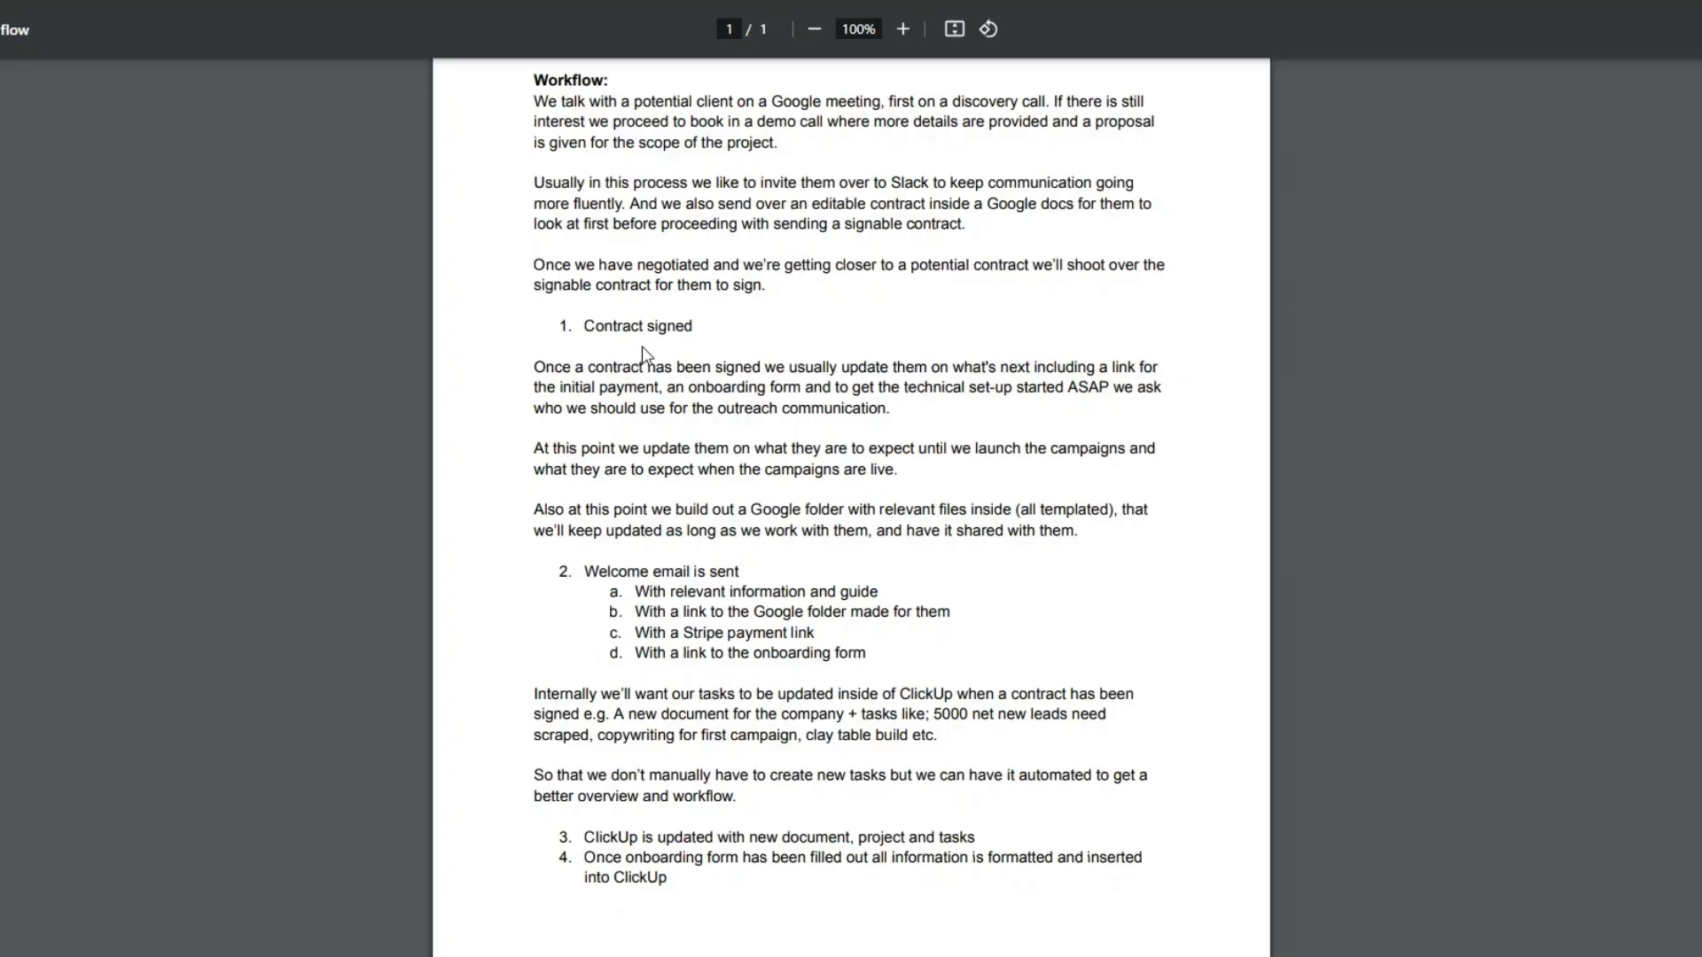
- Check the workflow document's Stripe payment link item, and add a Stripe Create a Payment Intent module after DocuSign
drag(687, 631, 817, 634)
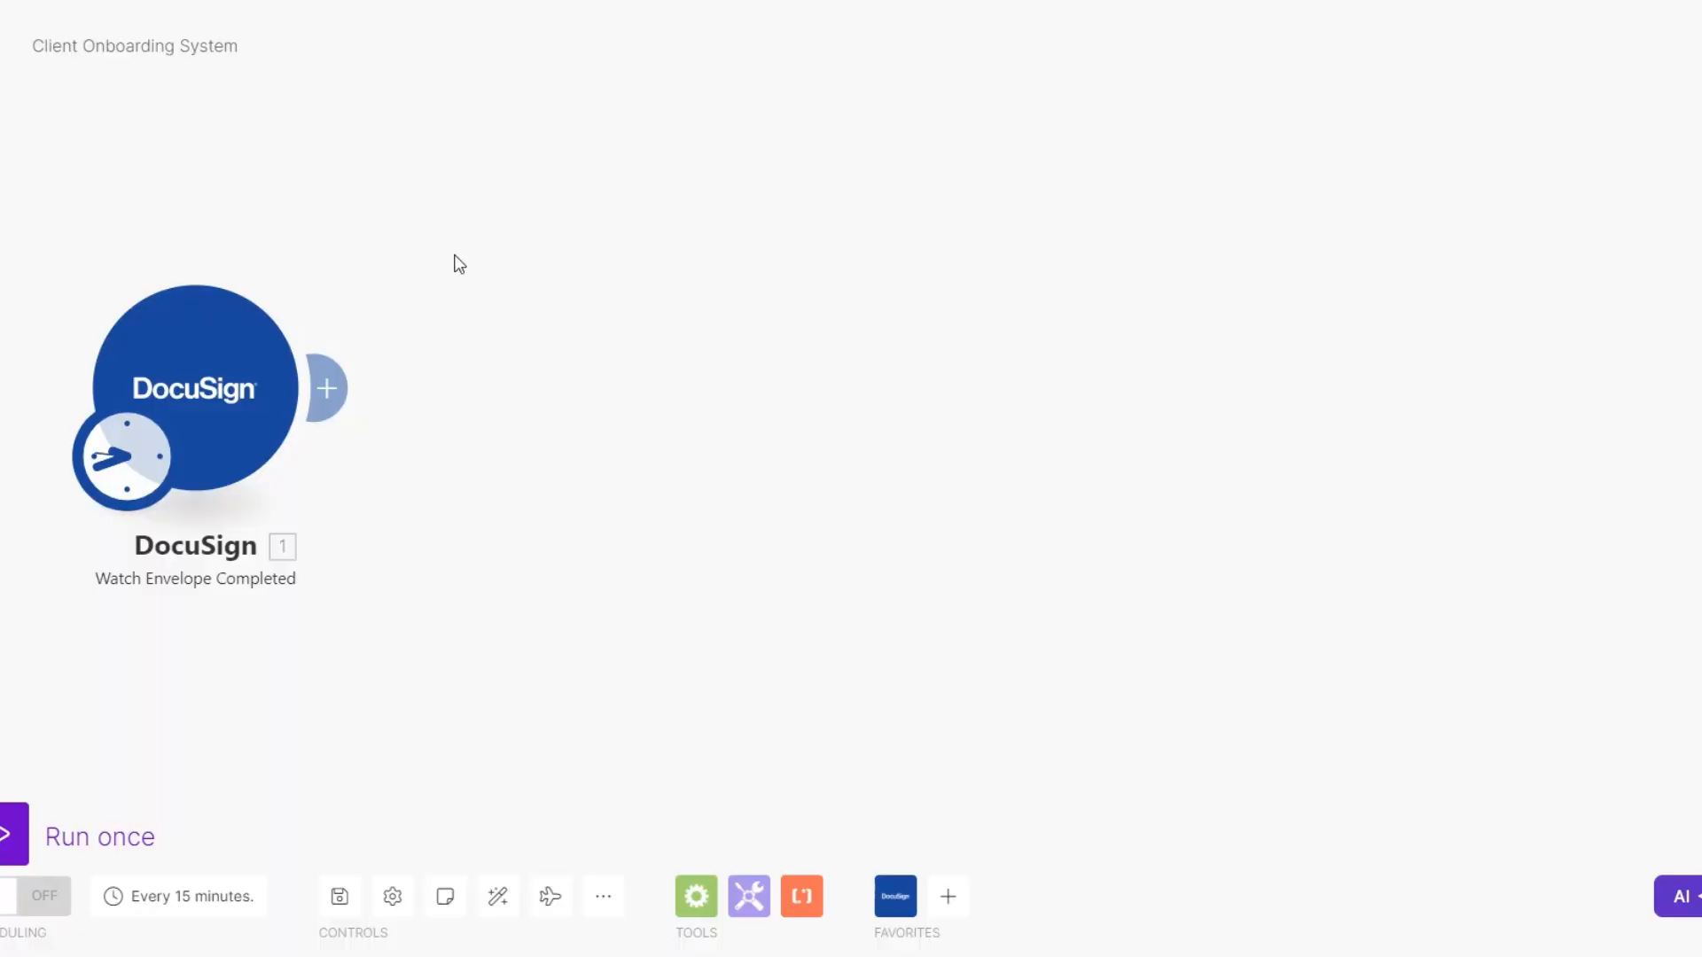
click(327, 387)
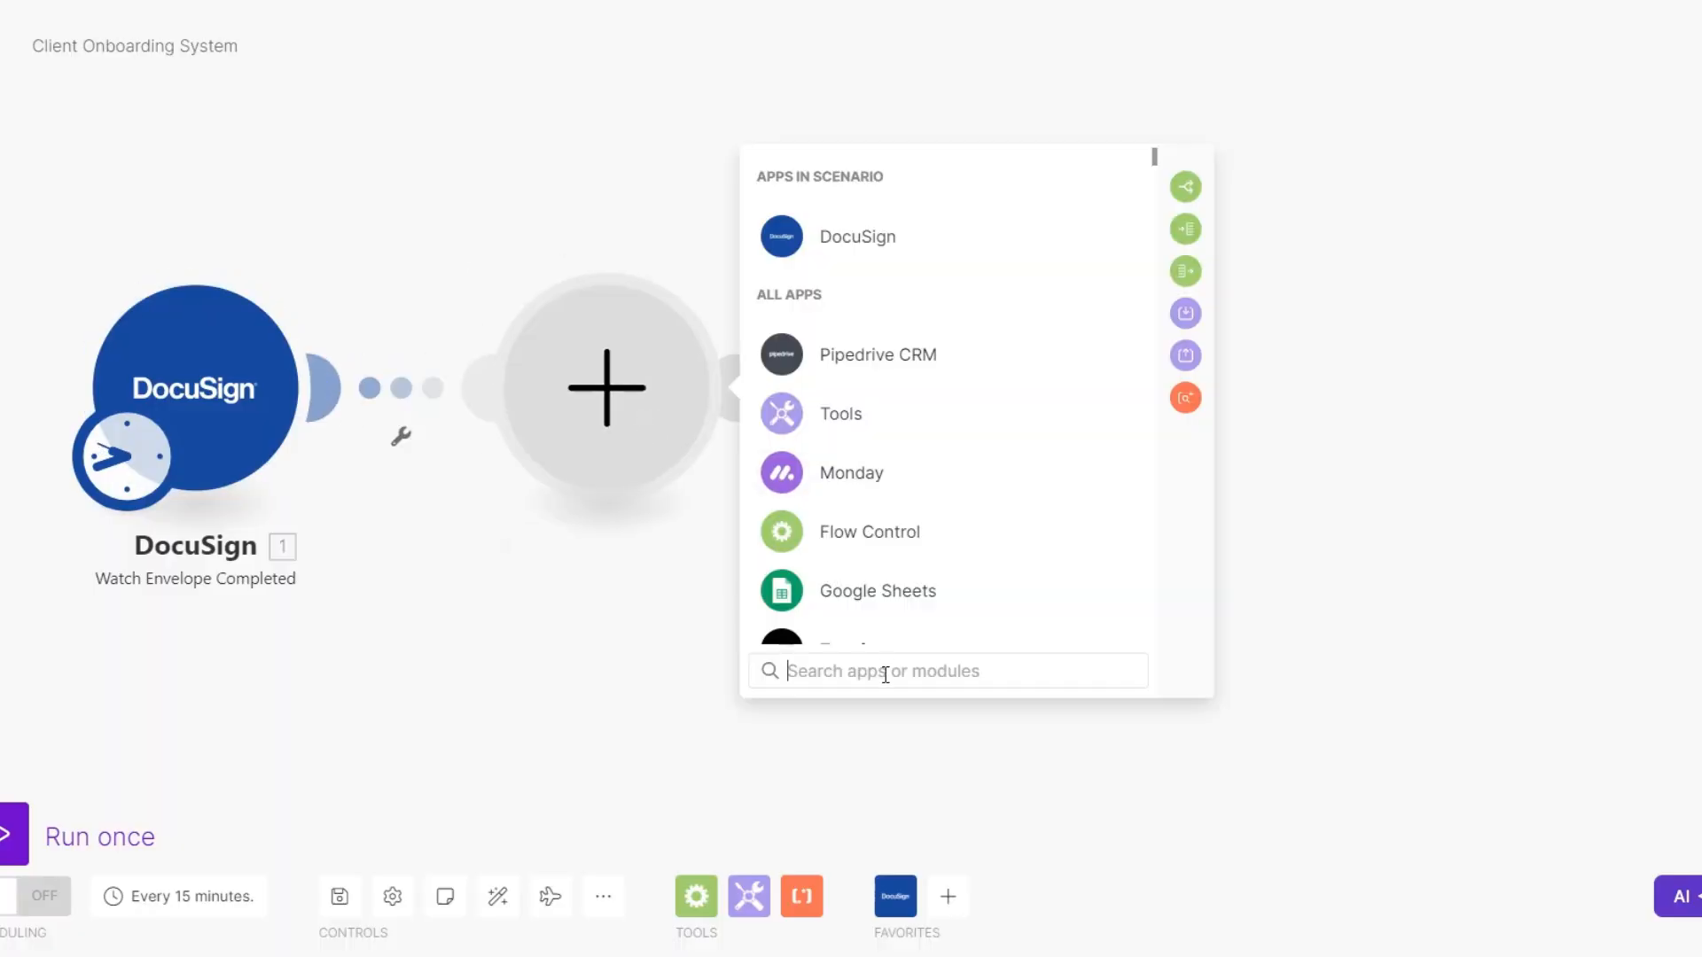
text(strip)
click(859, 170)
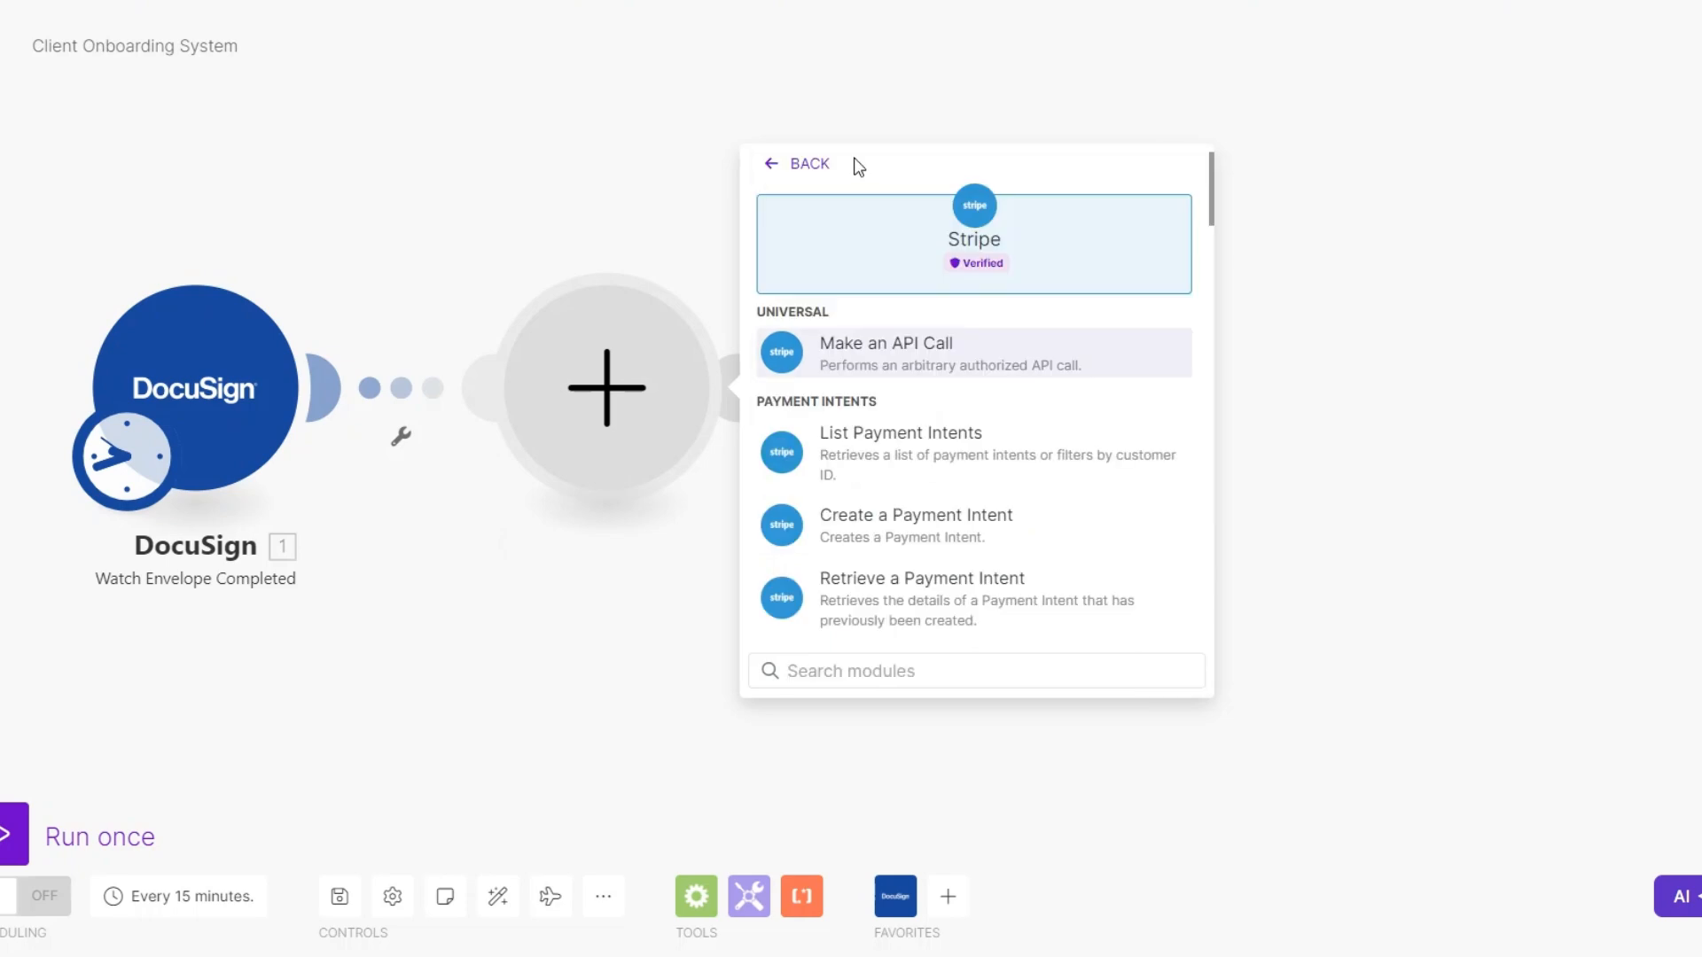
click(918, 526)
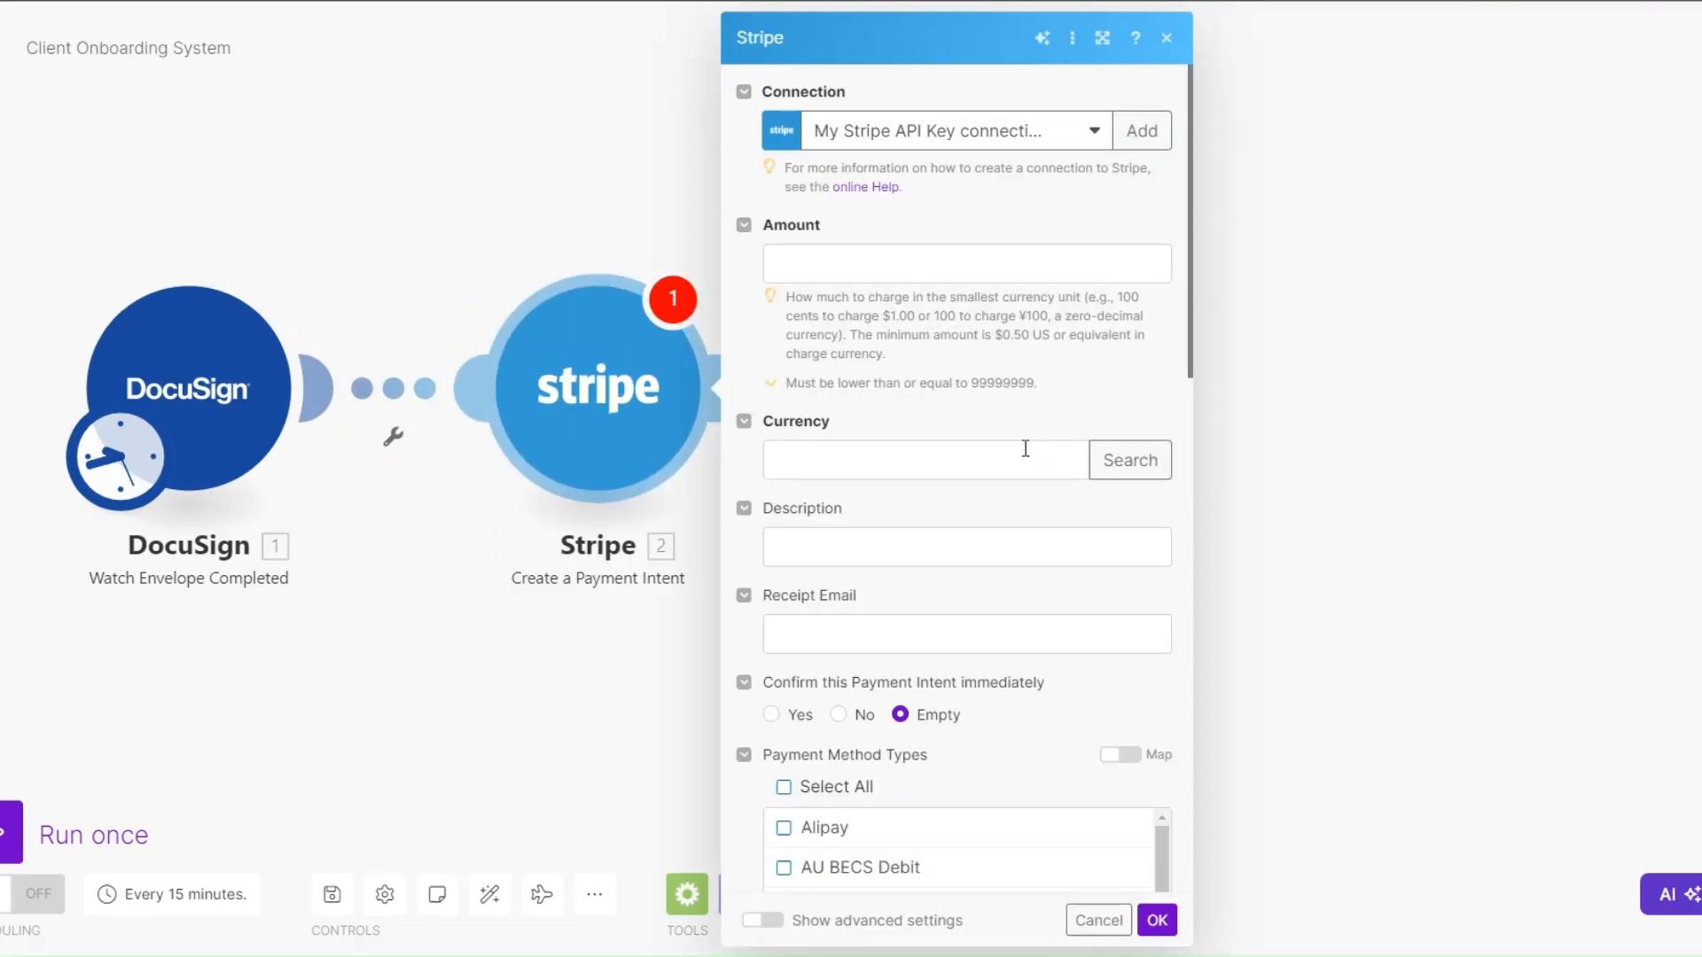
- Set the payment intent's amount to 50000 and choose USD as its currency by searching with country code US
click(845, 266)
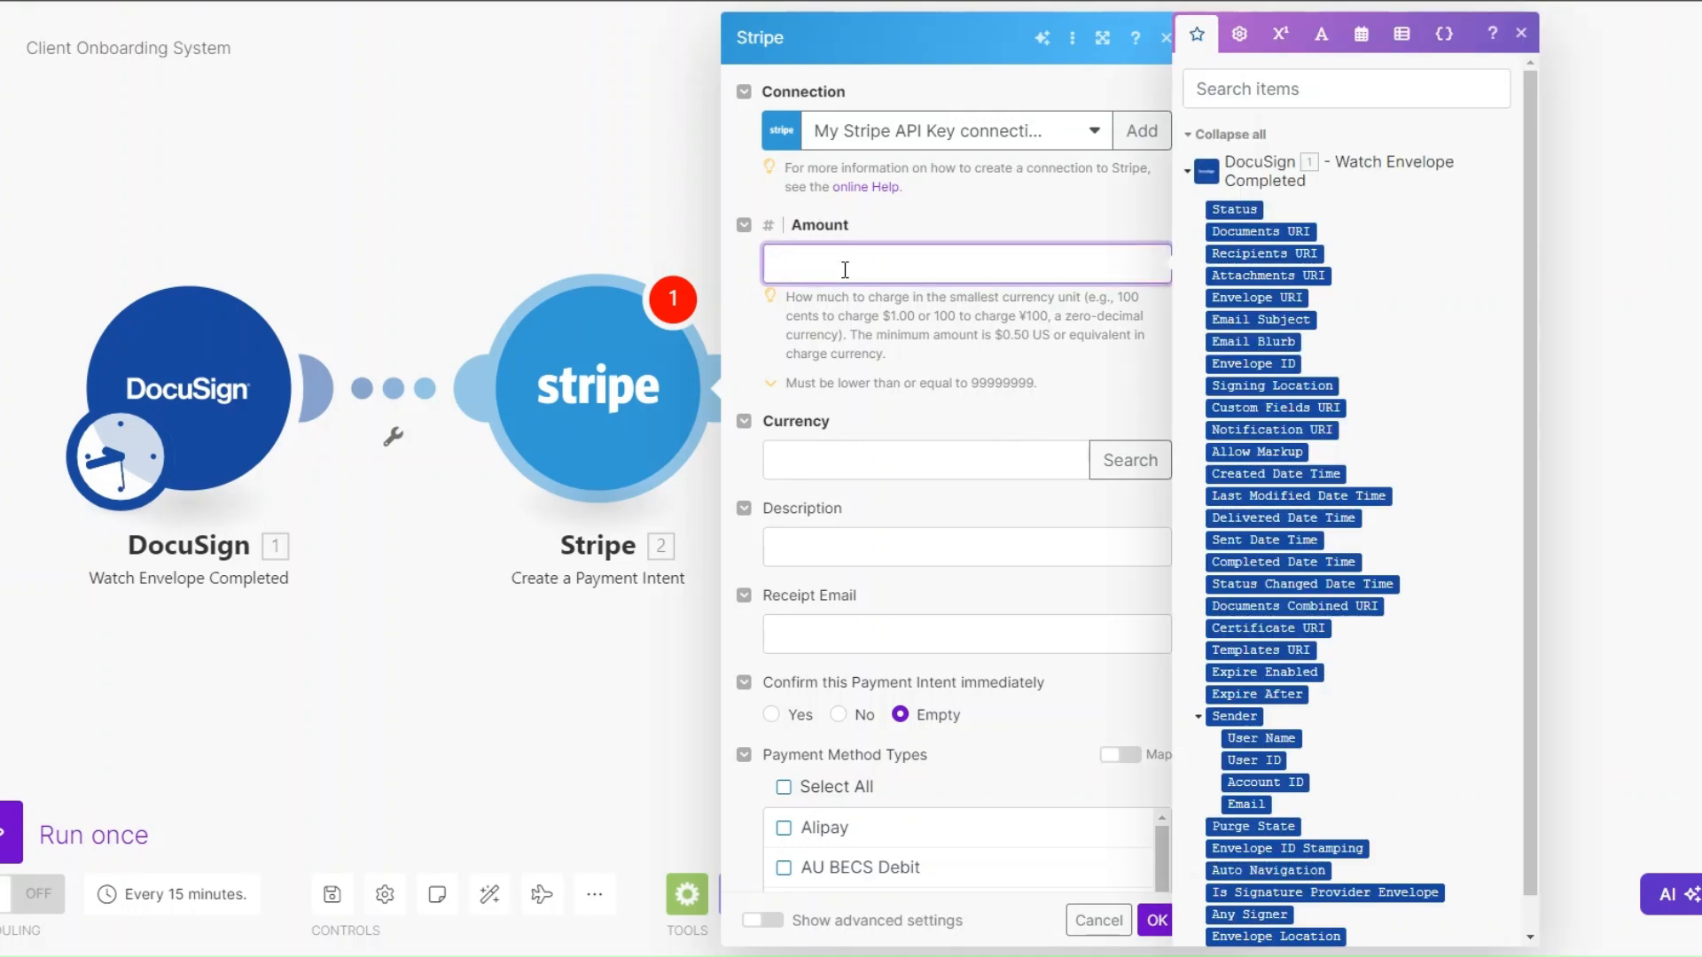
text(500)
text(00)
click(1085, 457)
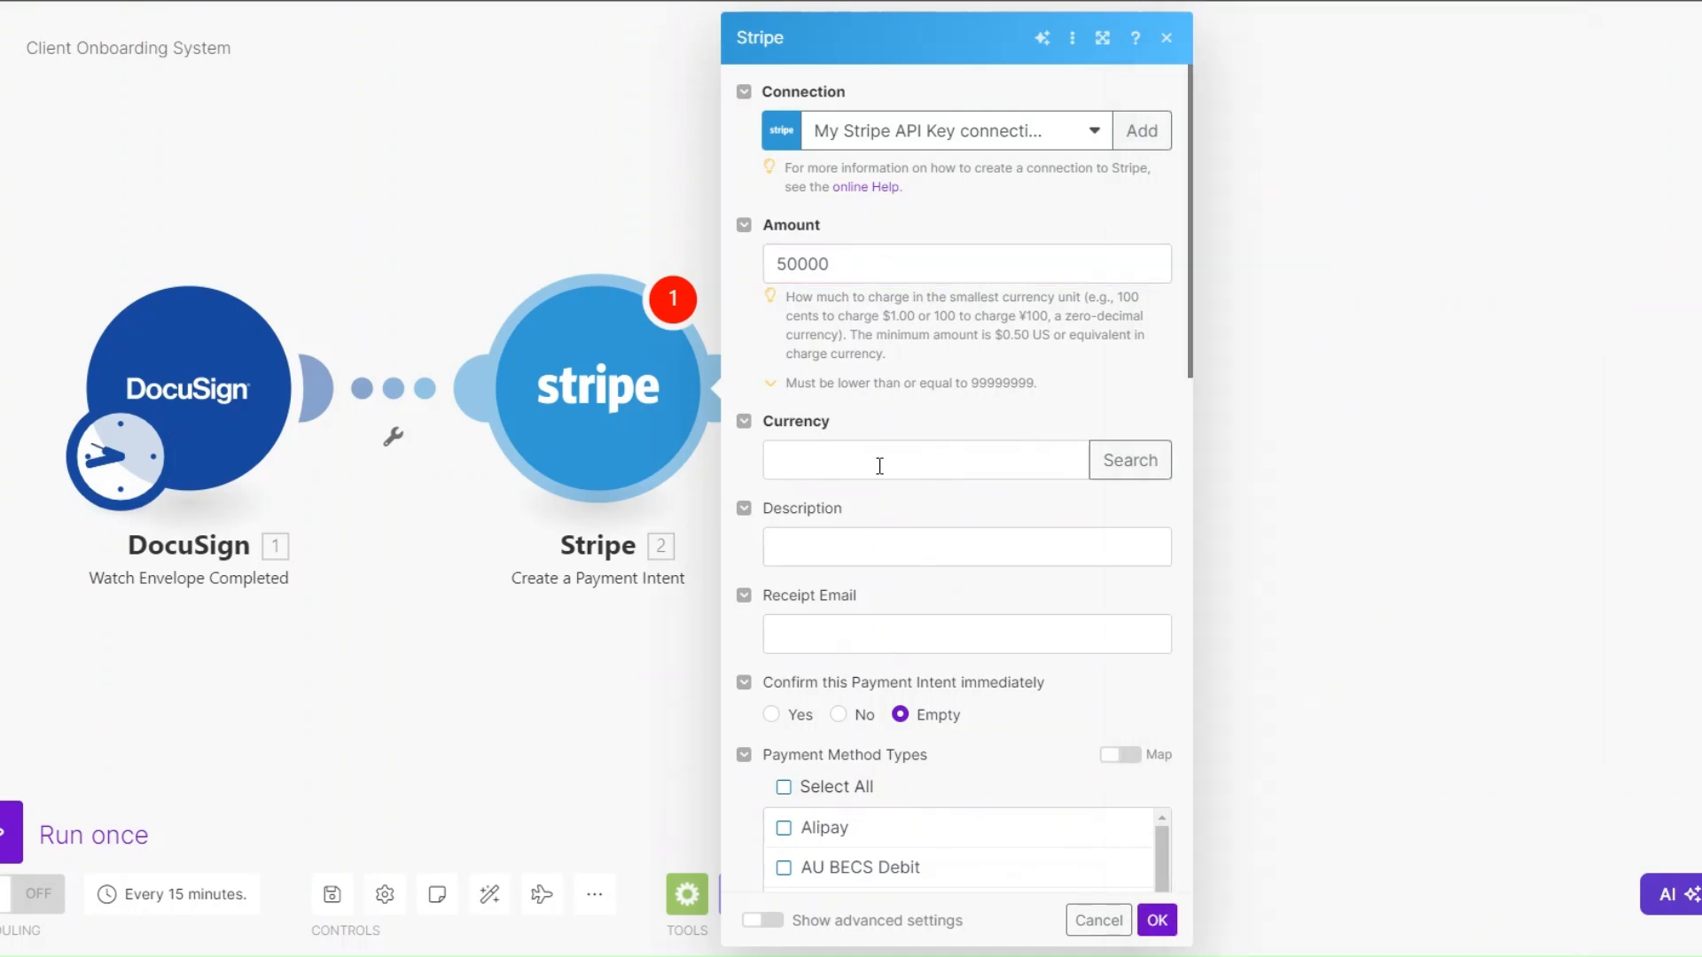
click(1131, 460)
click(1314, 452)
text(us)
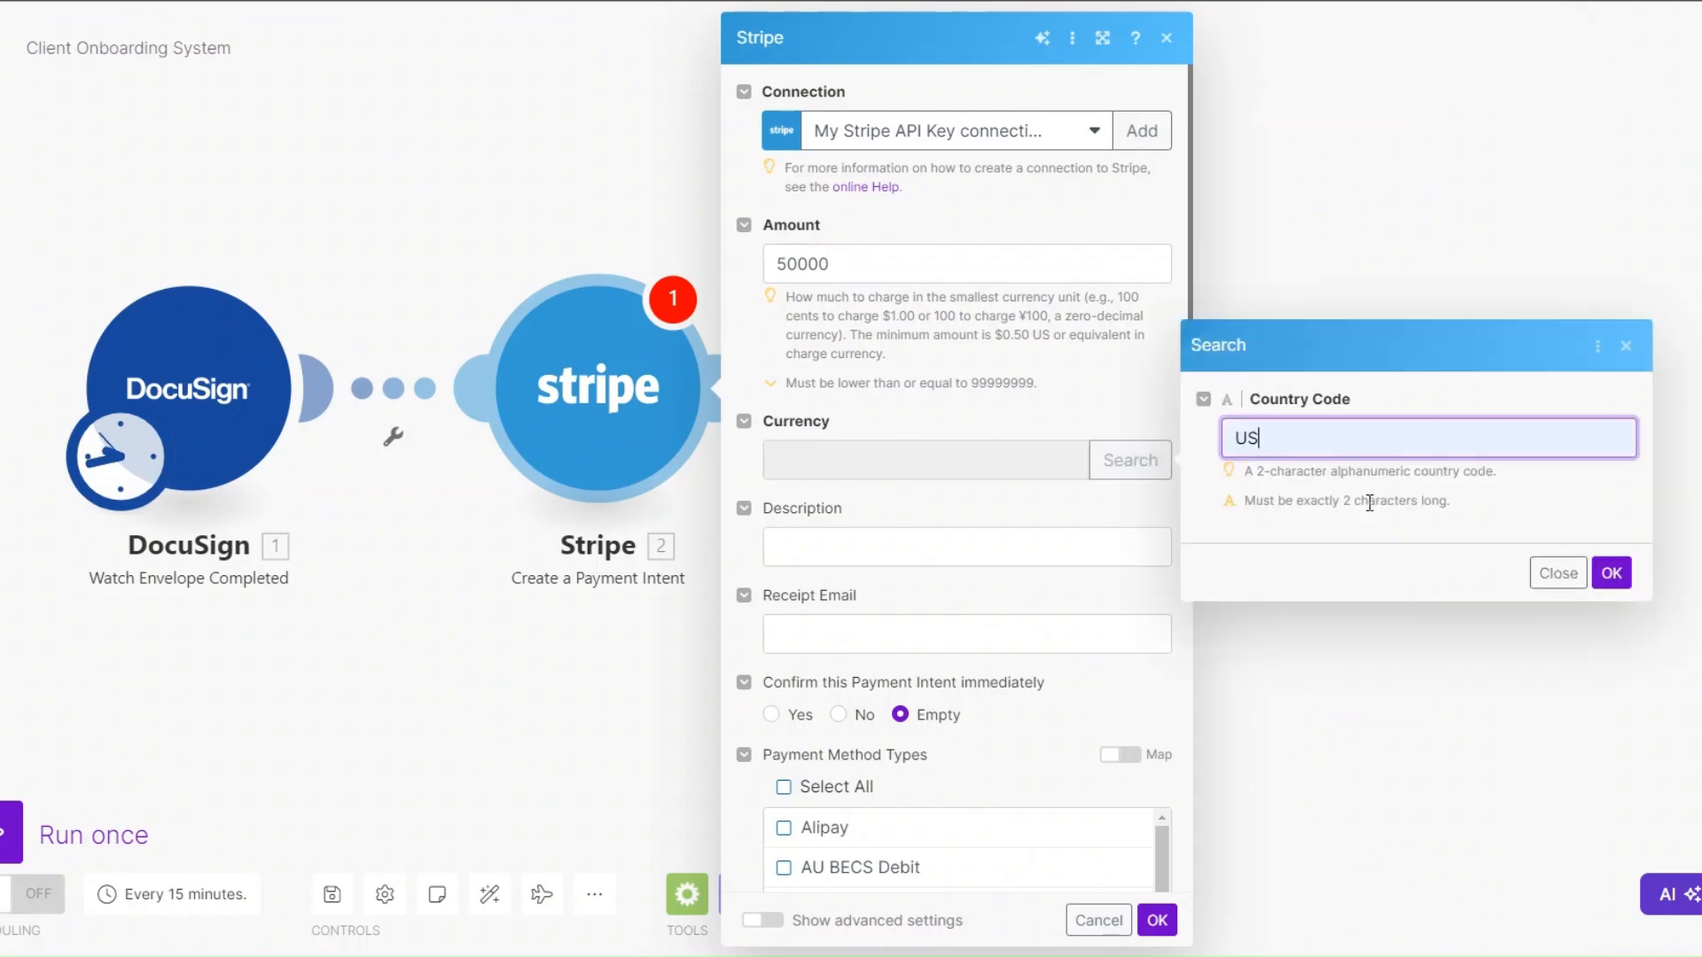
click(1612, 573)
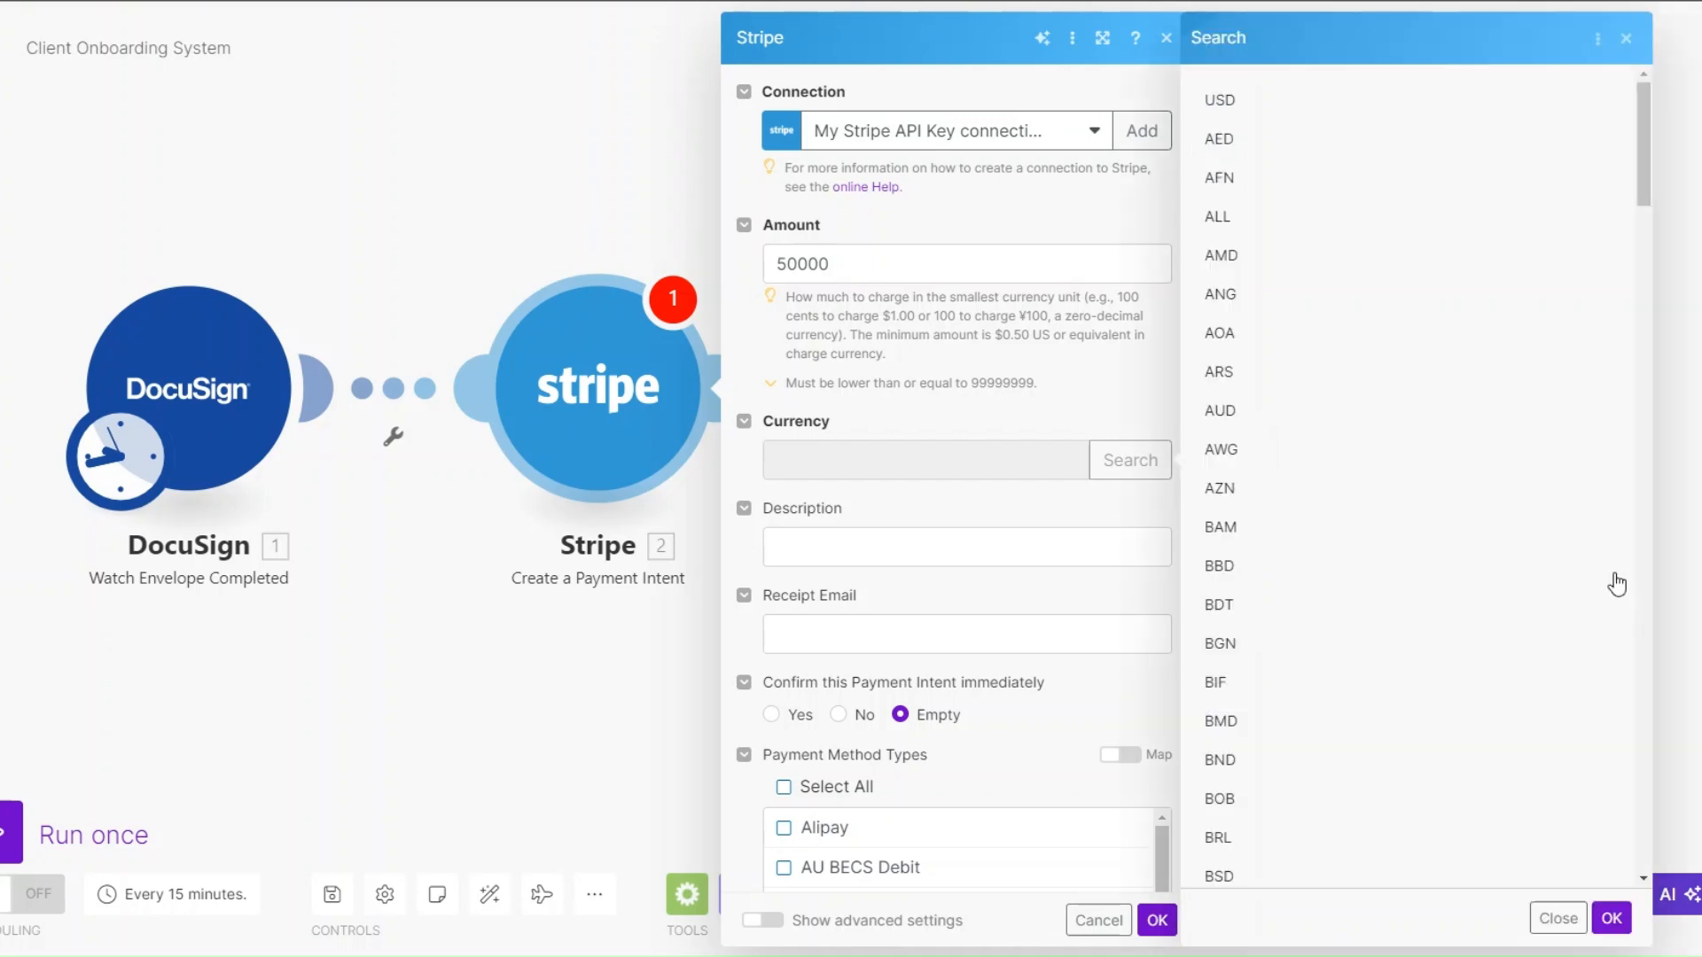
click(1236, 103)
- Enter "Copywrting Services" as the payment description and map DocuSign's Recipients URI to the receipt email
scroll(1101, 555, down, 4)
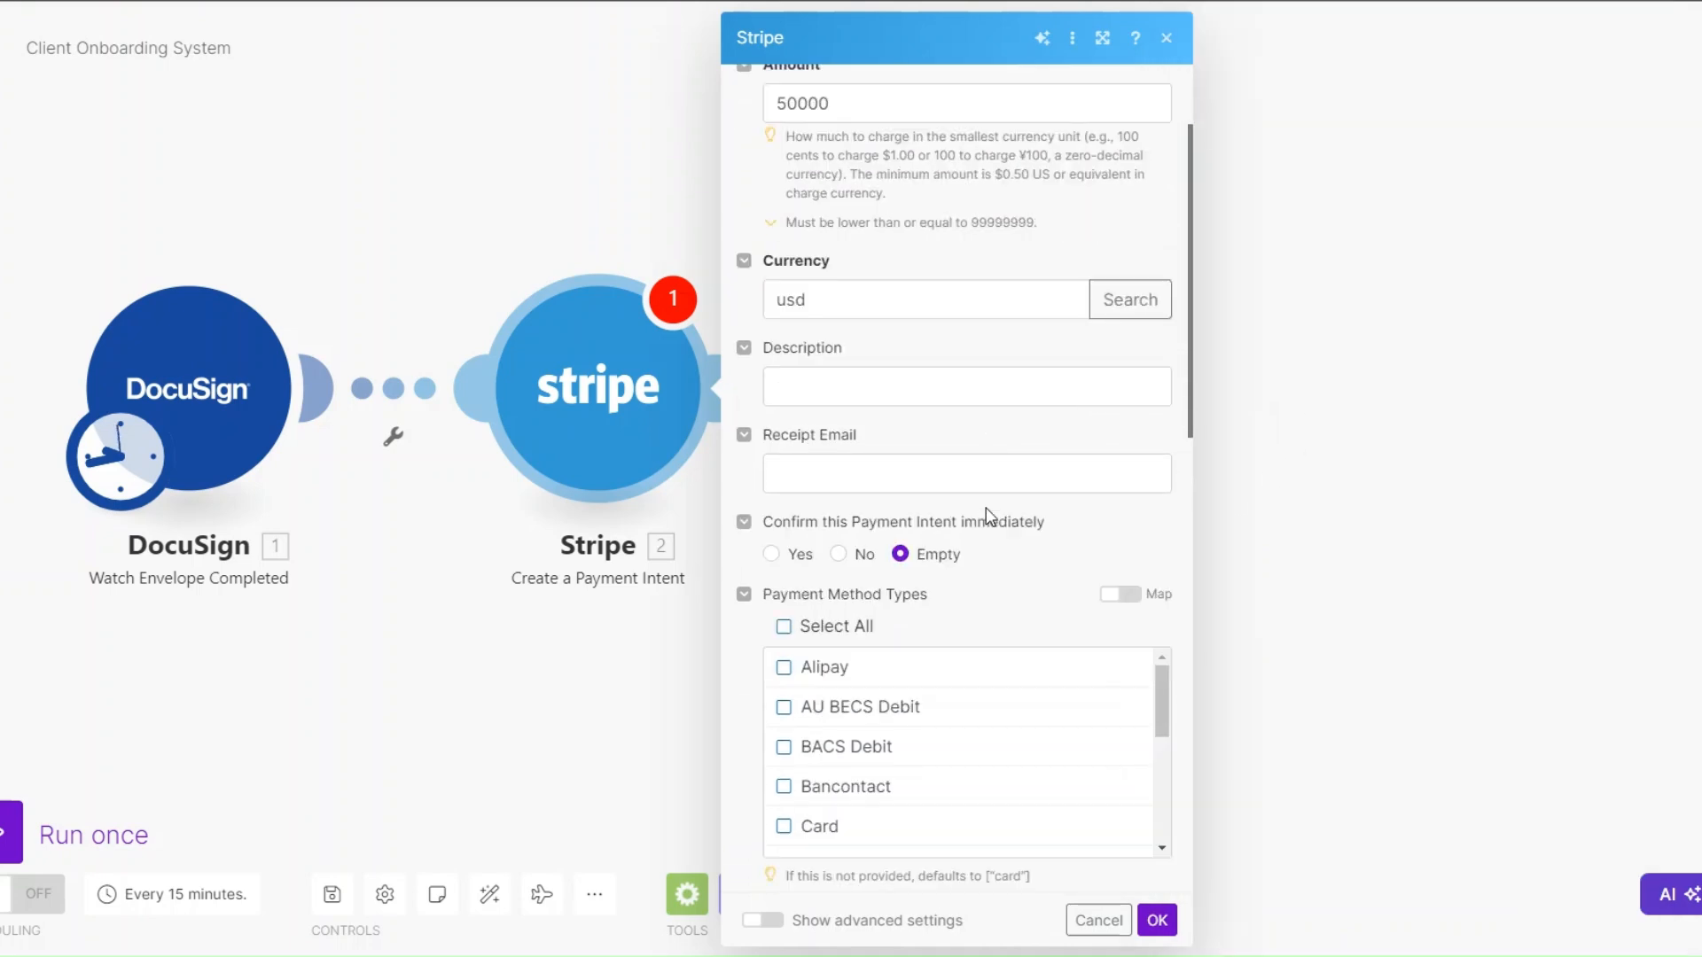
click(890, 230)
text(Copywrting Services)
click(892, 318)
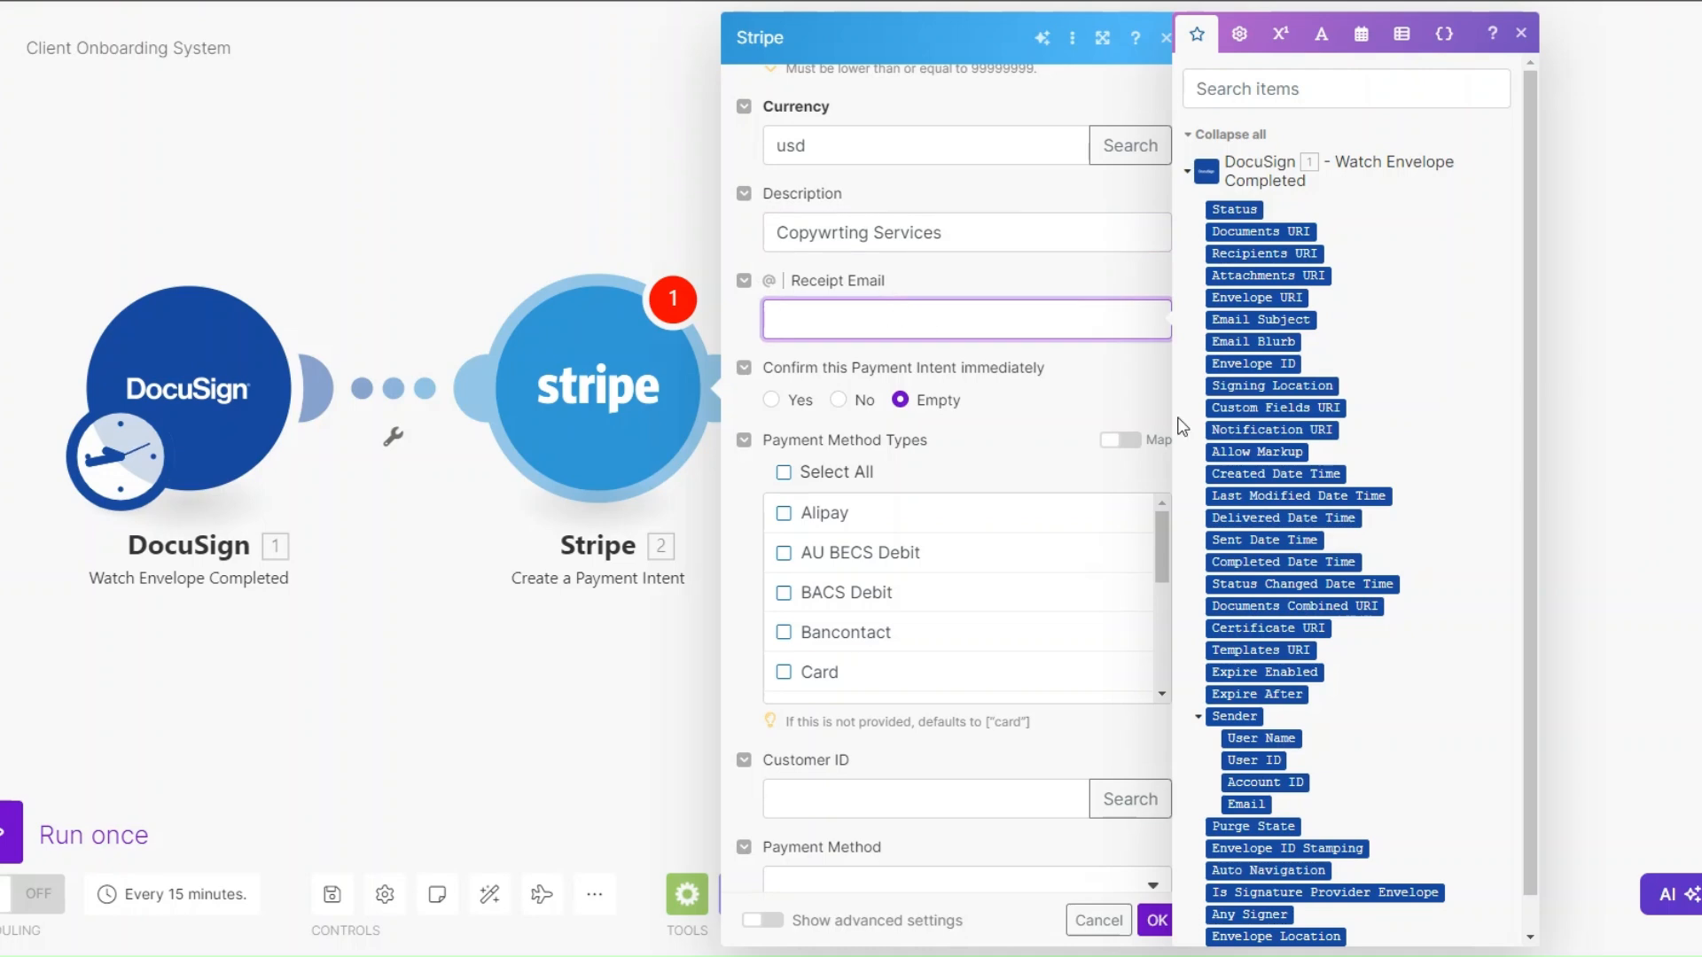
drag(800, 281, 936, 340)
click(931, 320)
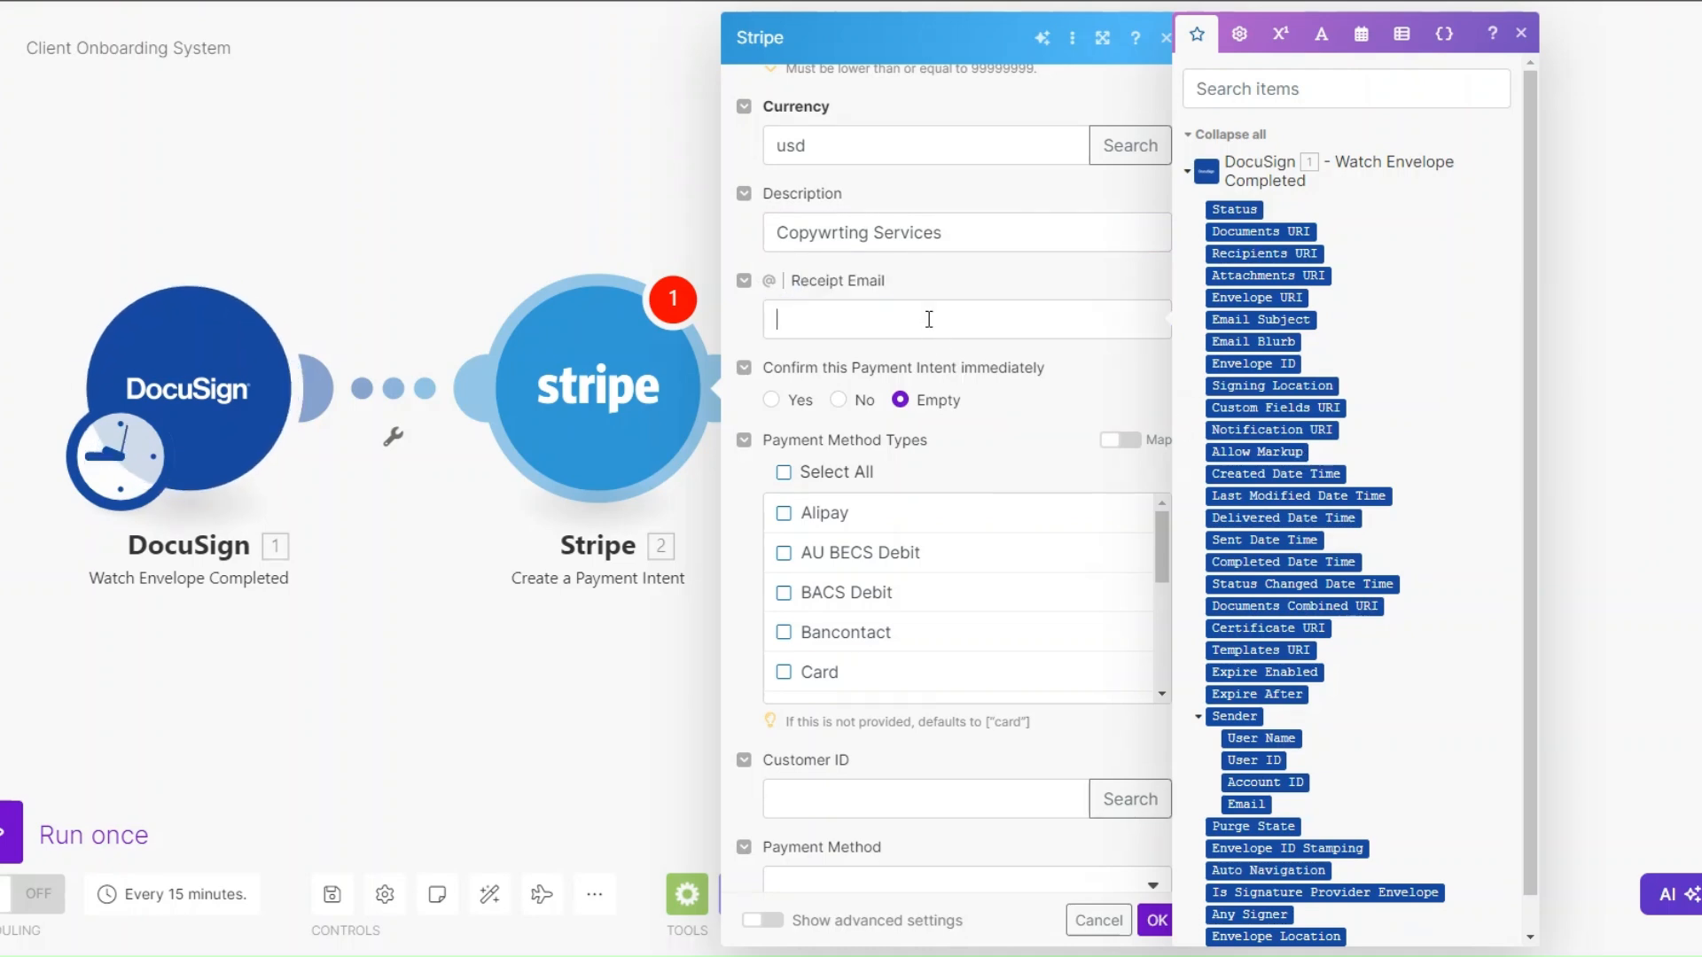
click(1258, 254)
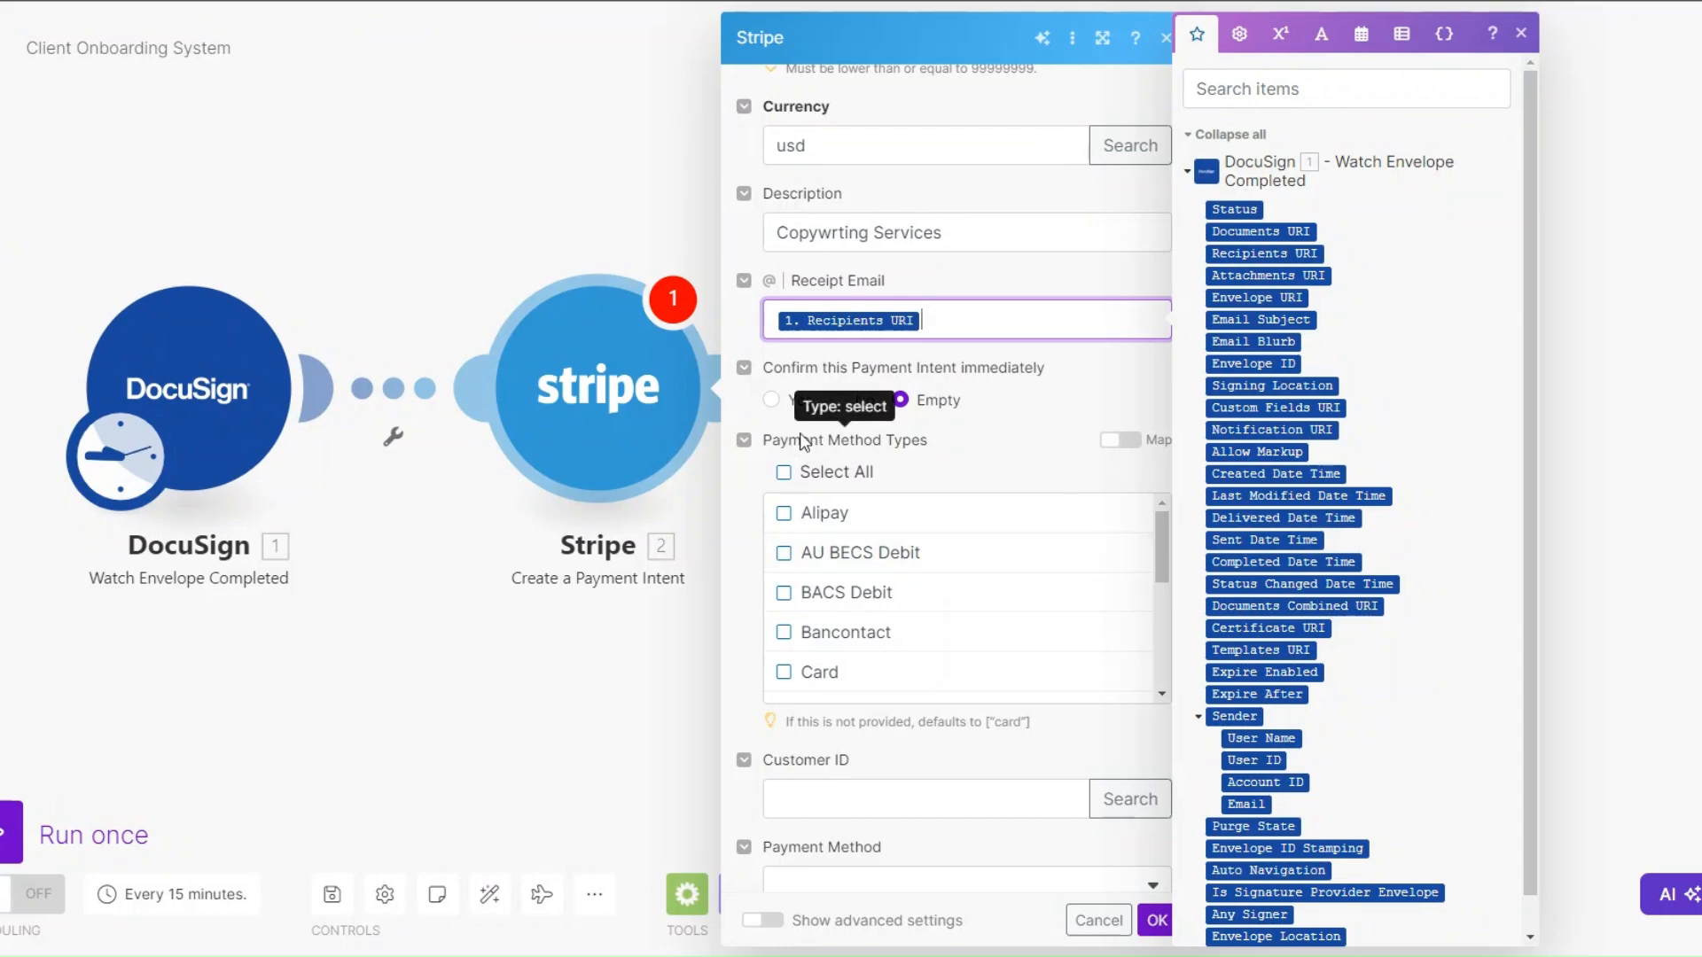
- Select Card as the payment method type for the payment intent
scroll(965, 622, down, 2)
click(784, 571)
click(783, 572)
scroll(1033, 749, down, 5)
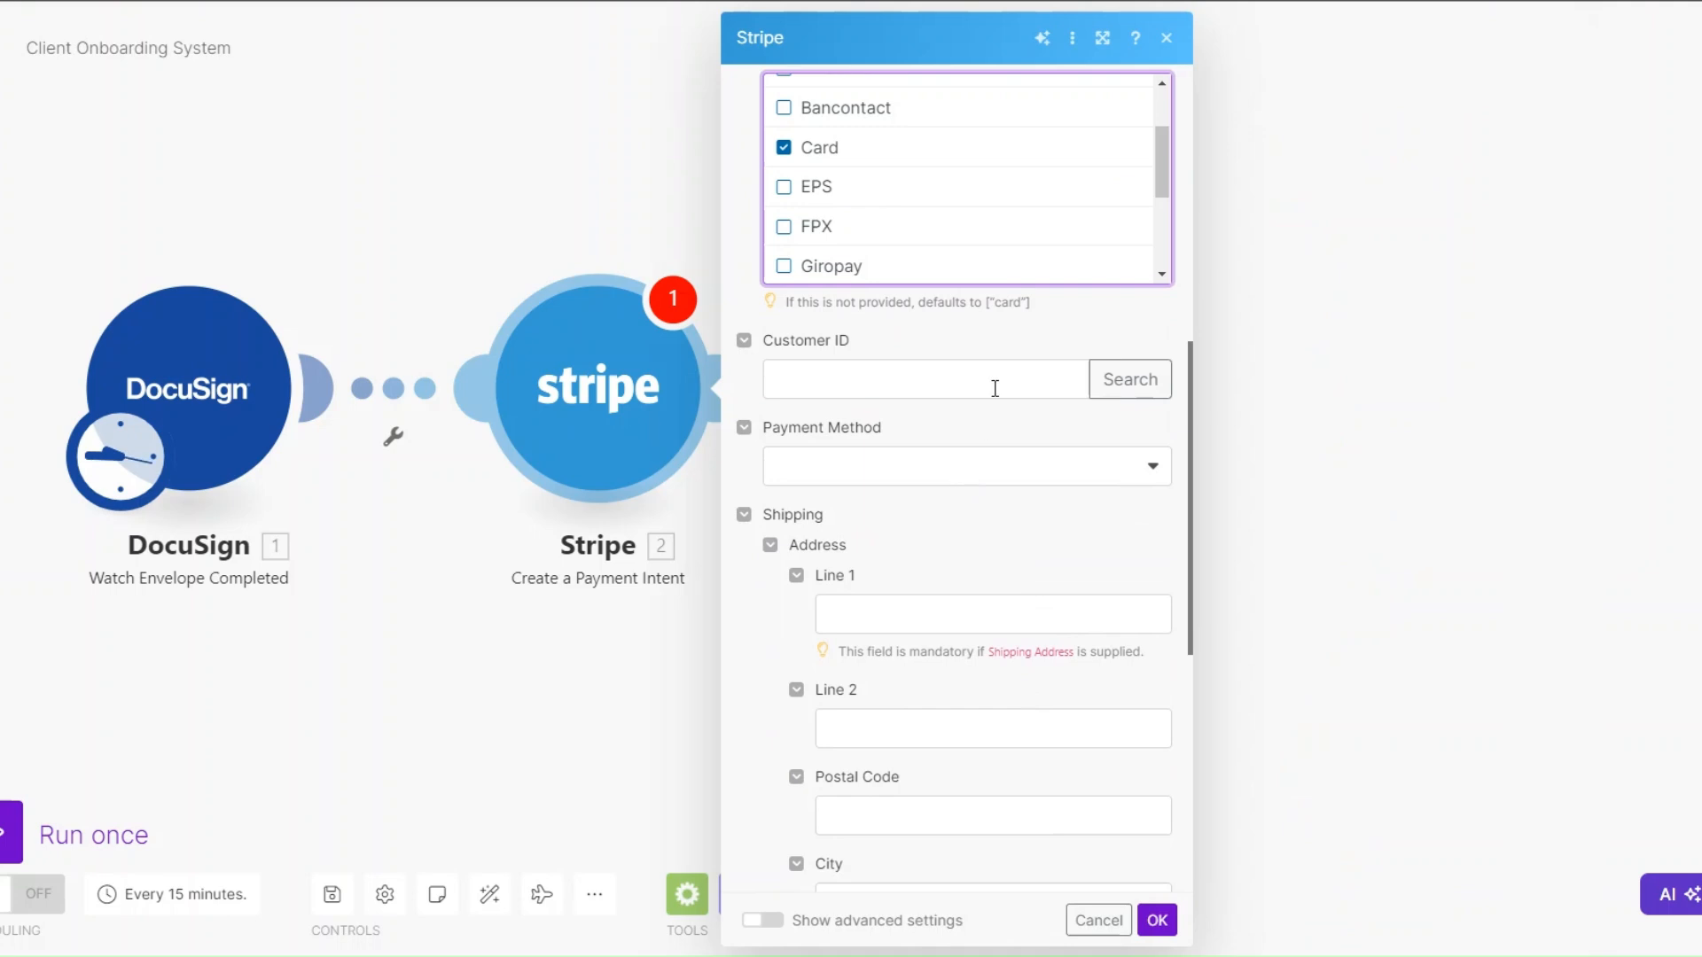
- Try the Payment Method option that creates a payment method and attaches it to this payment intent
scroll(995, 388, down, 2)
click(931, 264)
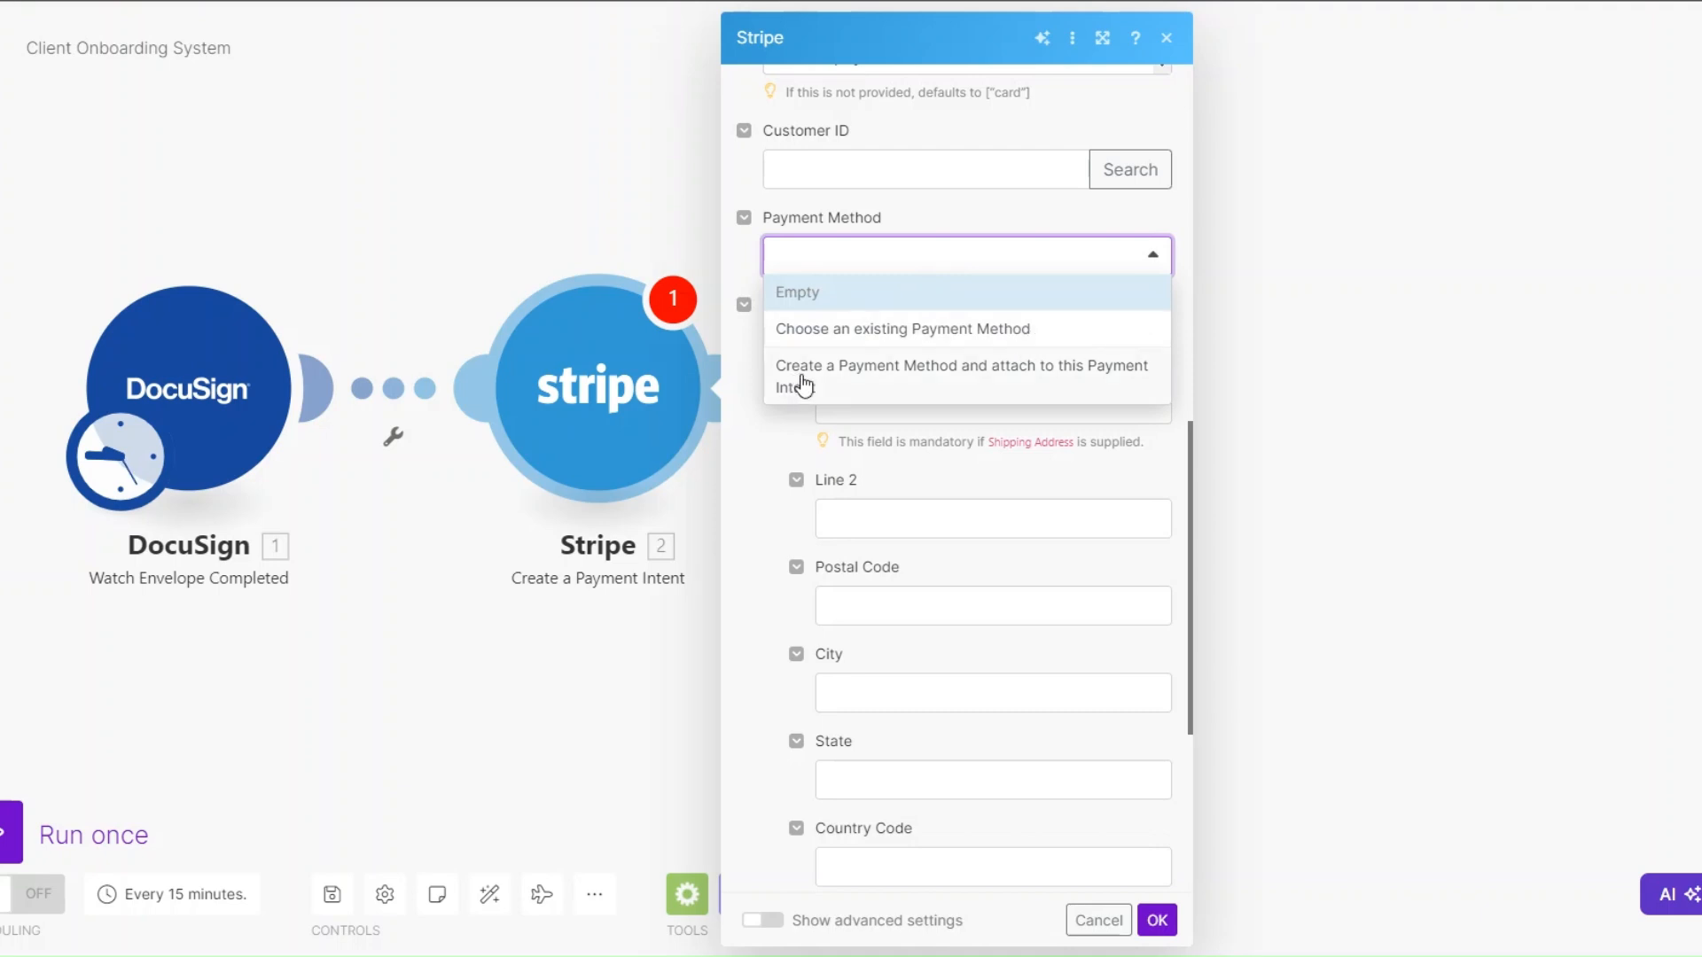
click(936, 383)
click(1050, 266)
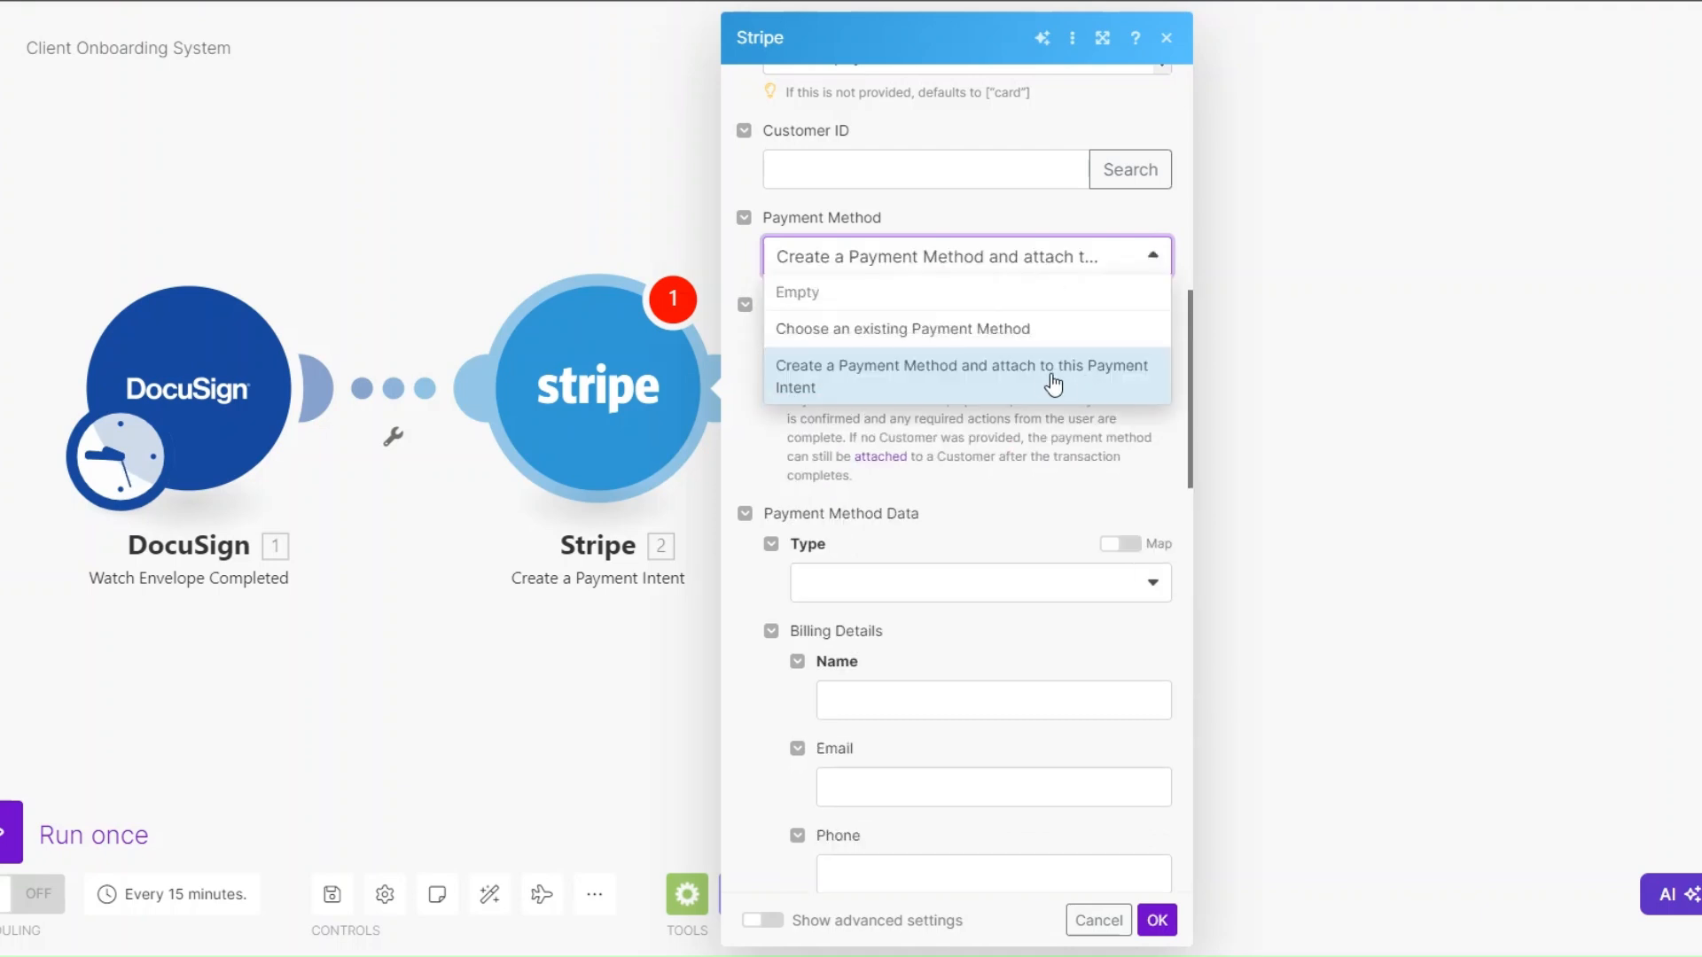
click(952, 502)
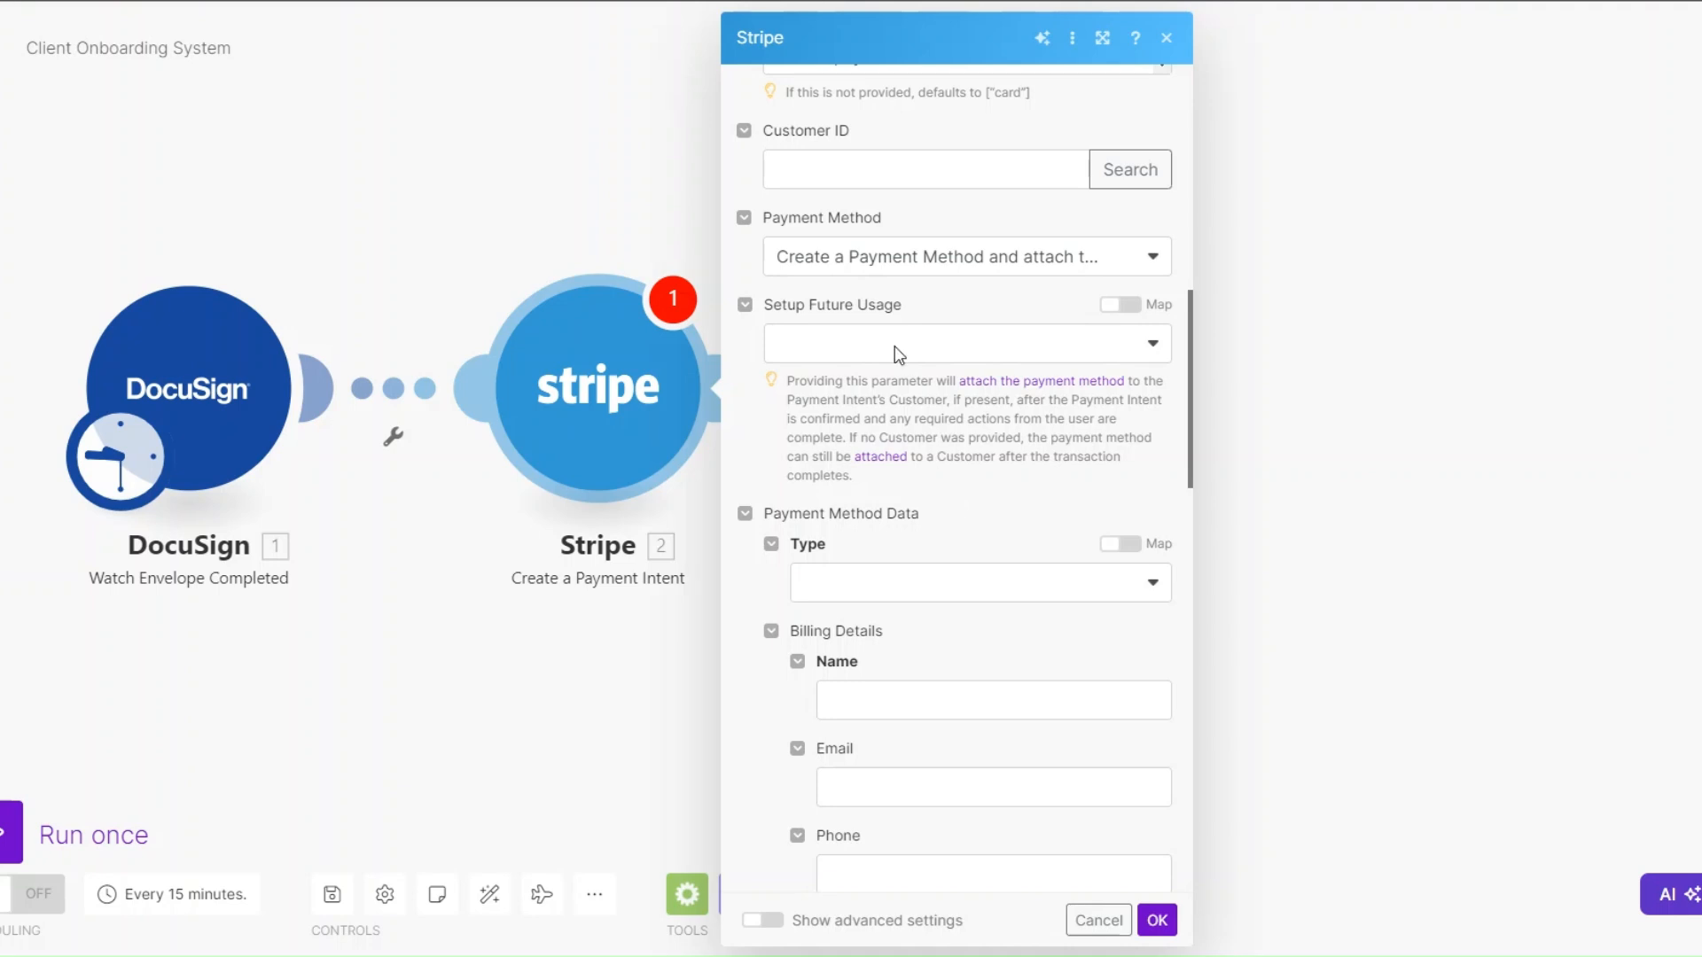
click(904, 320)
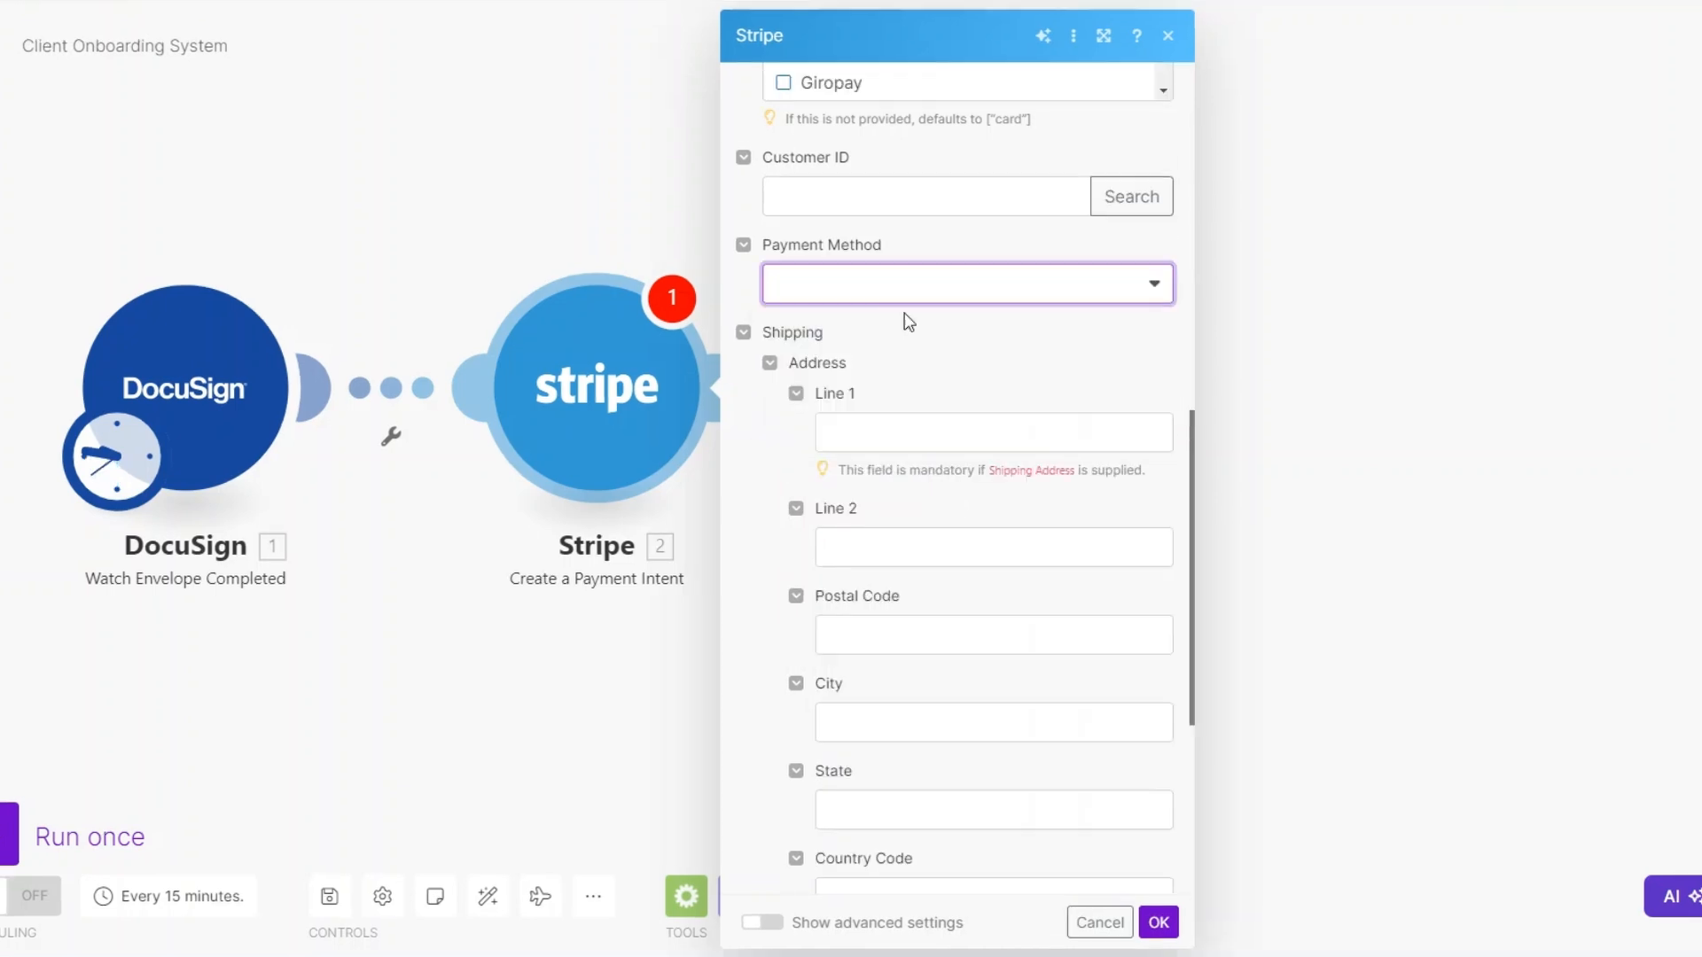
- Save the Stripe payment intent settings with the shipping details left blank
scroll(1008, 561, down, 1)
scroll(1007, 562, down, 5)
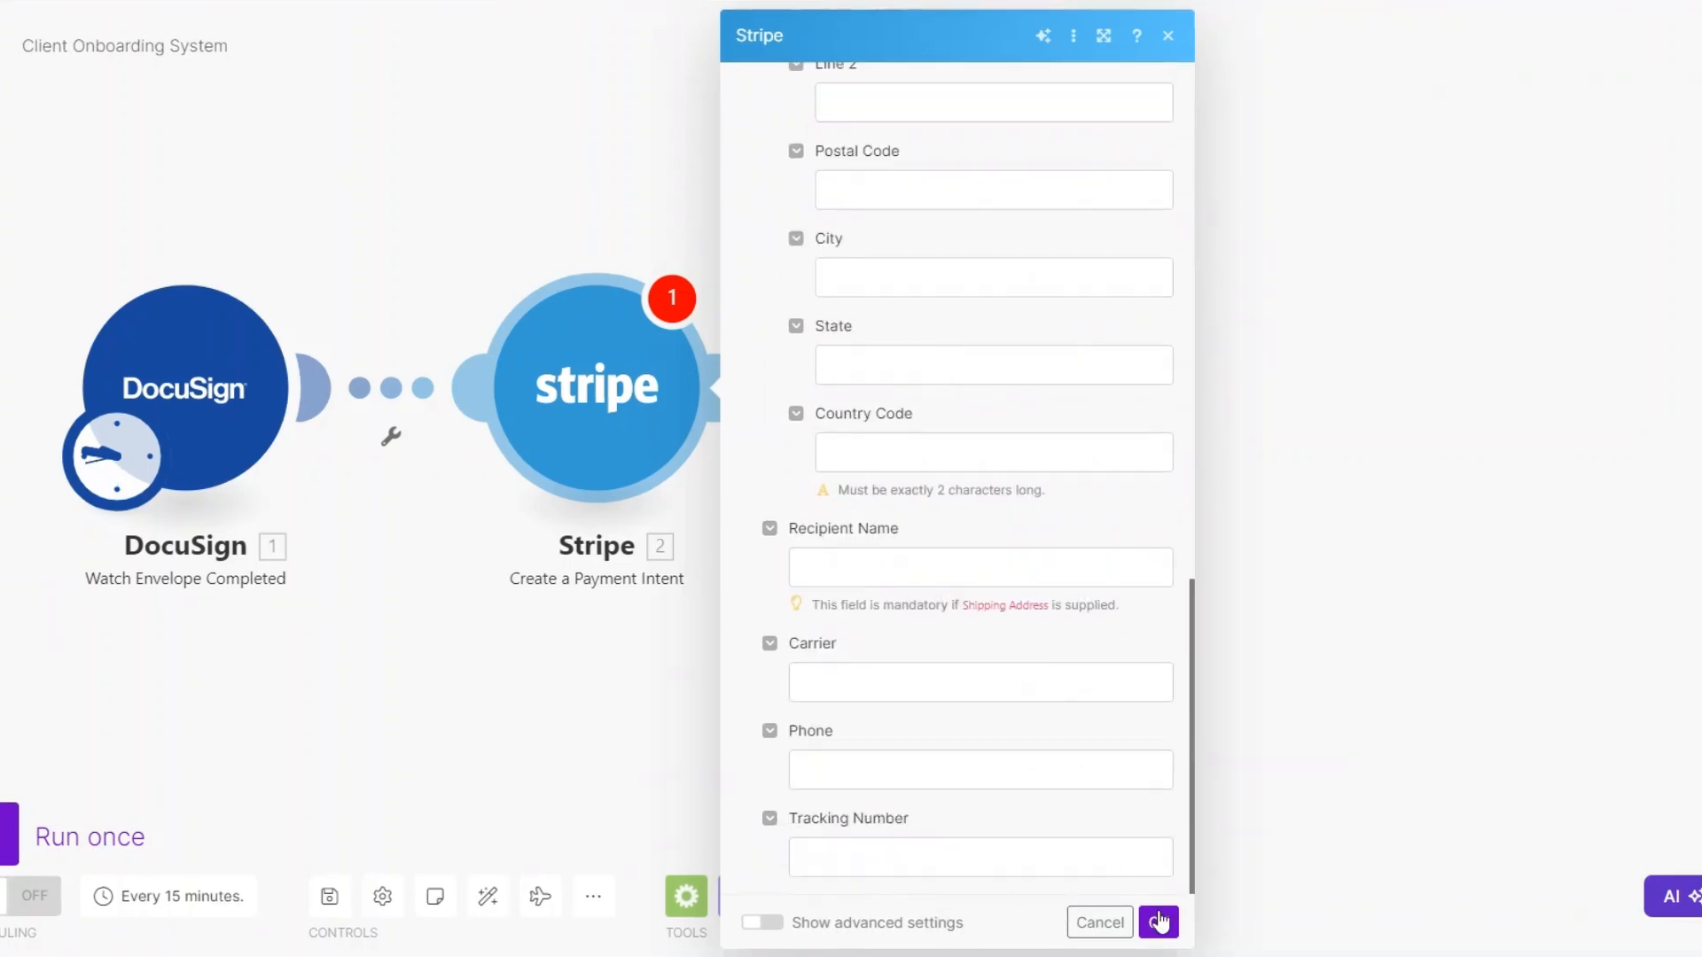
click(1158, 922)
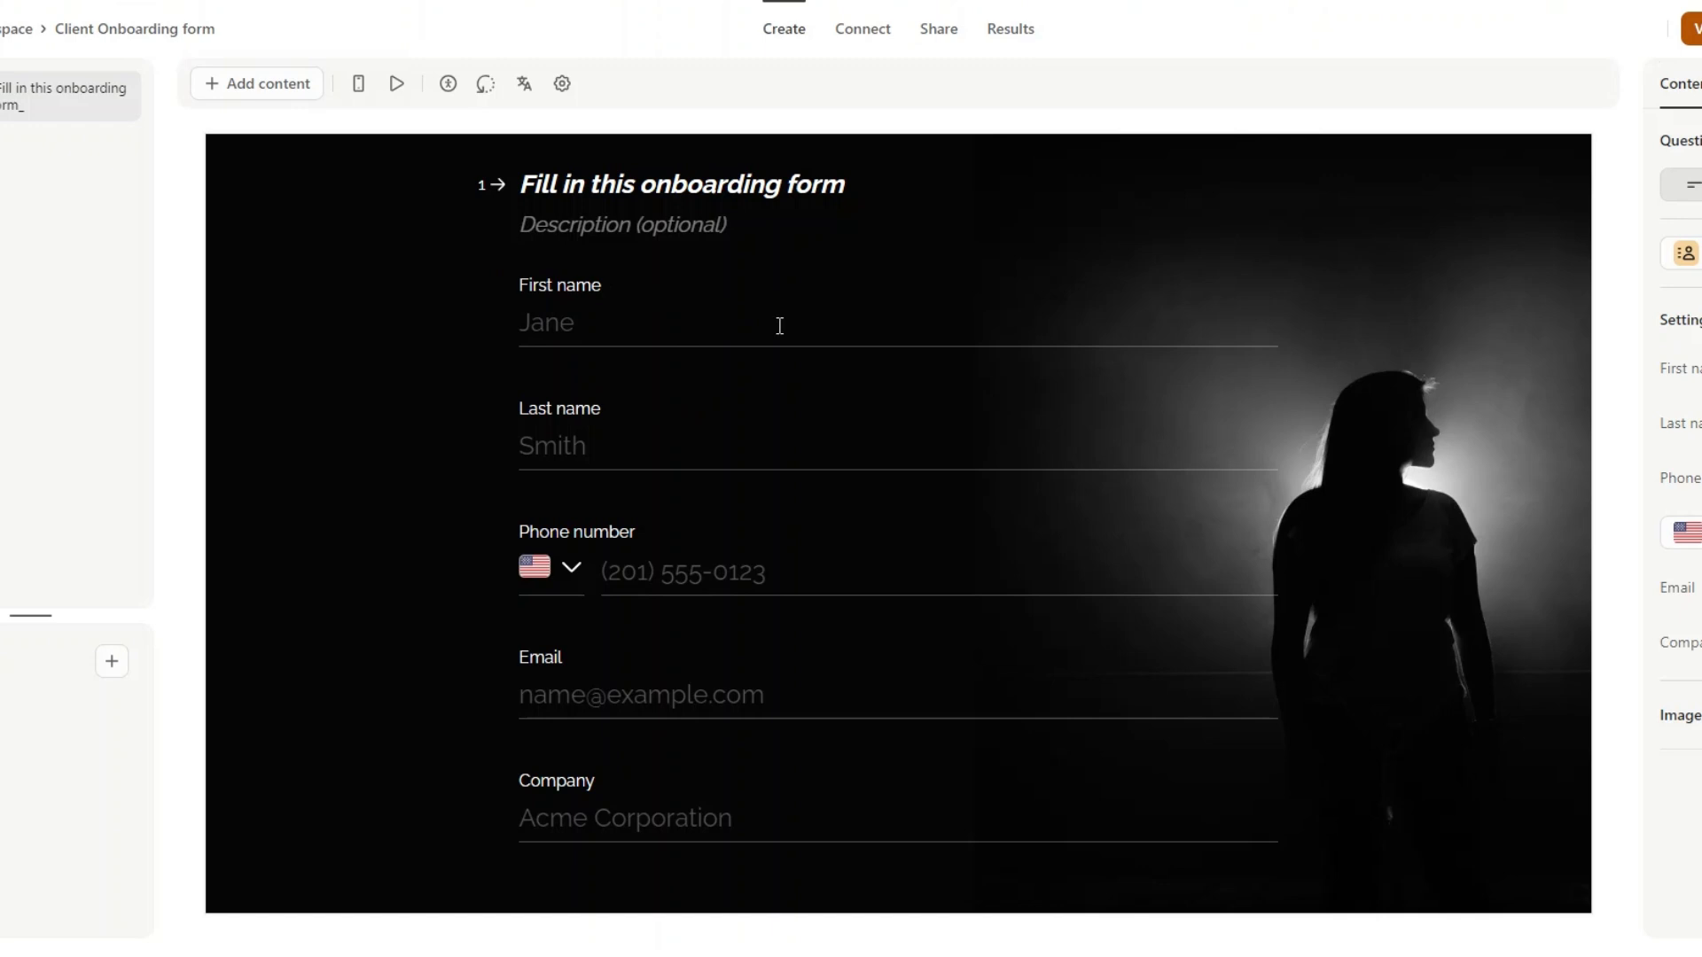
- In Typeform, review the Client Onboarding form's fields and highlight the form ID at the end of its share link
scroll(773, 632, down, 1)
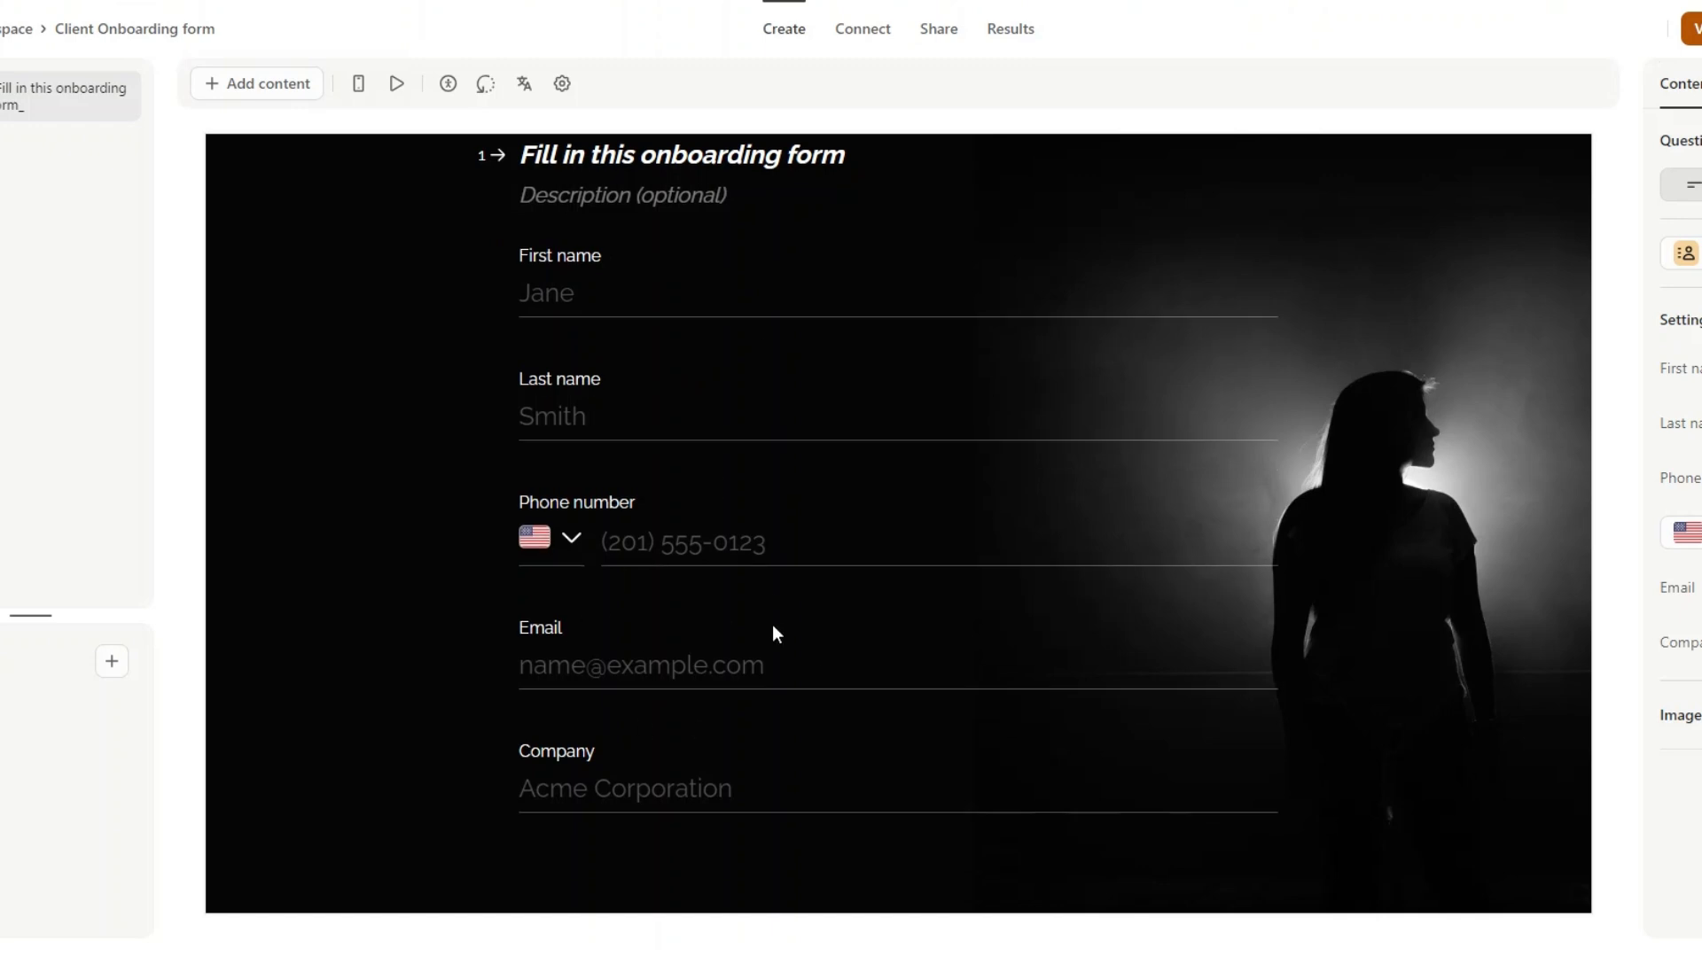
scroll(784, 611, up, 1)
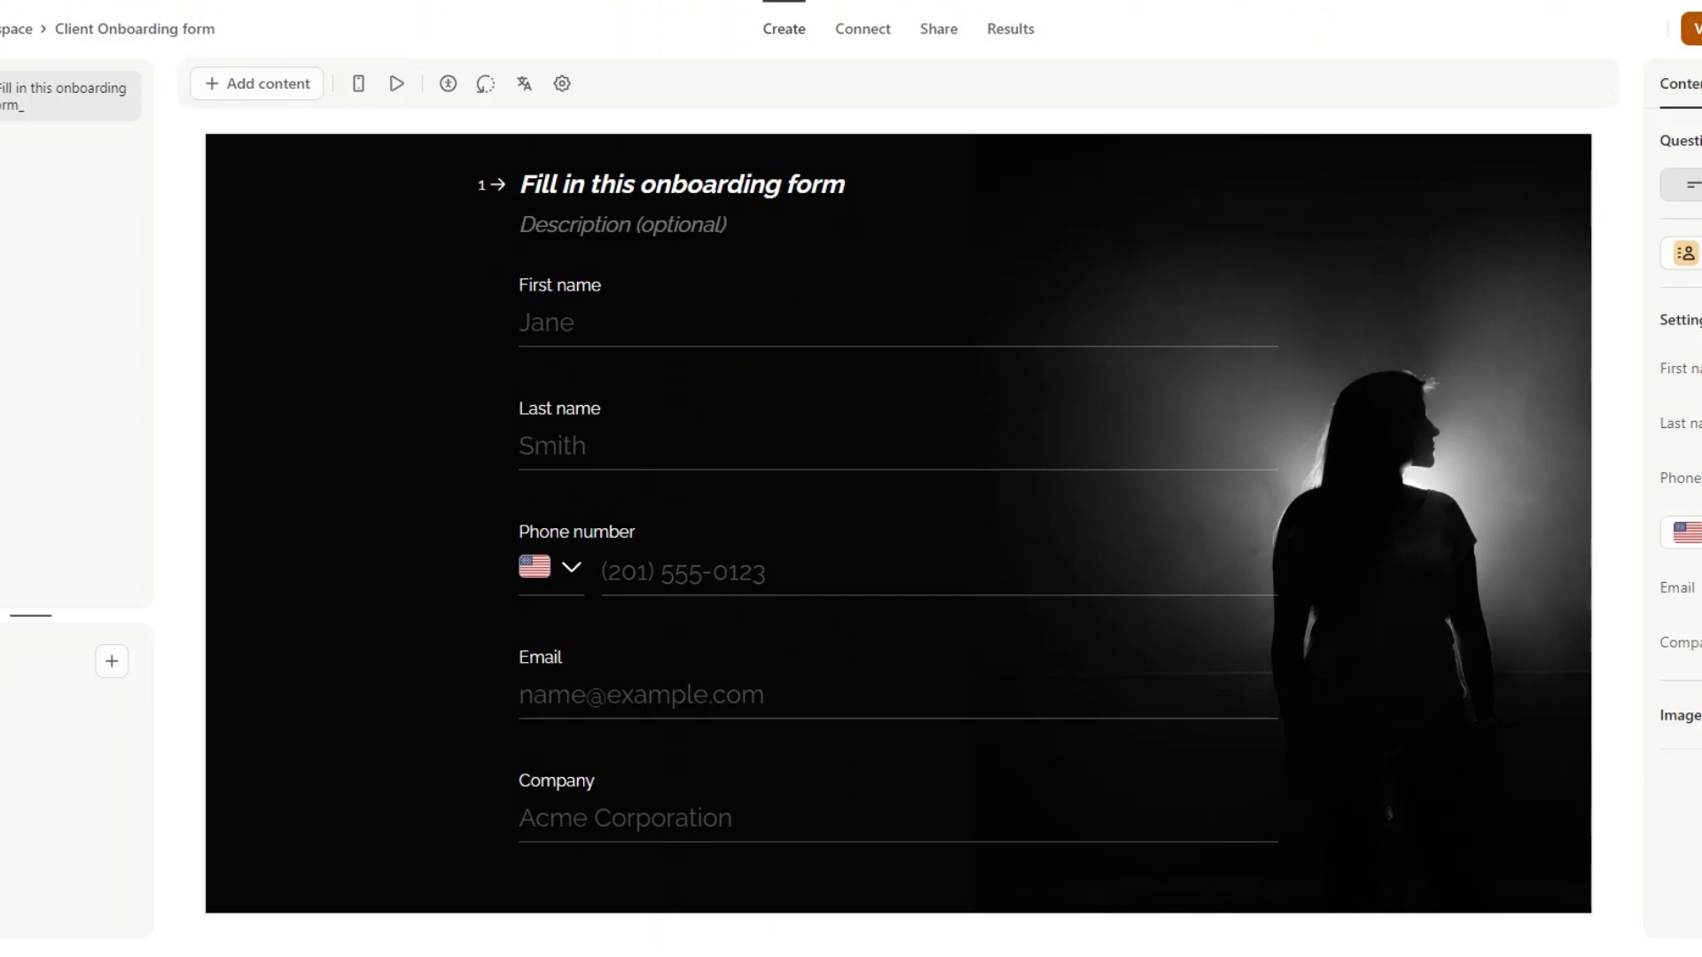
click(939, 31)
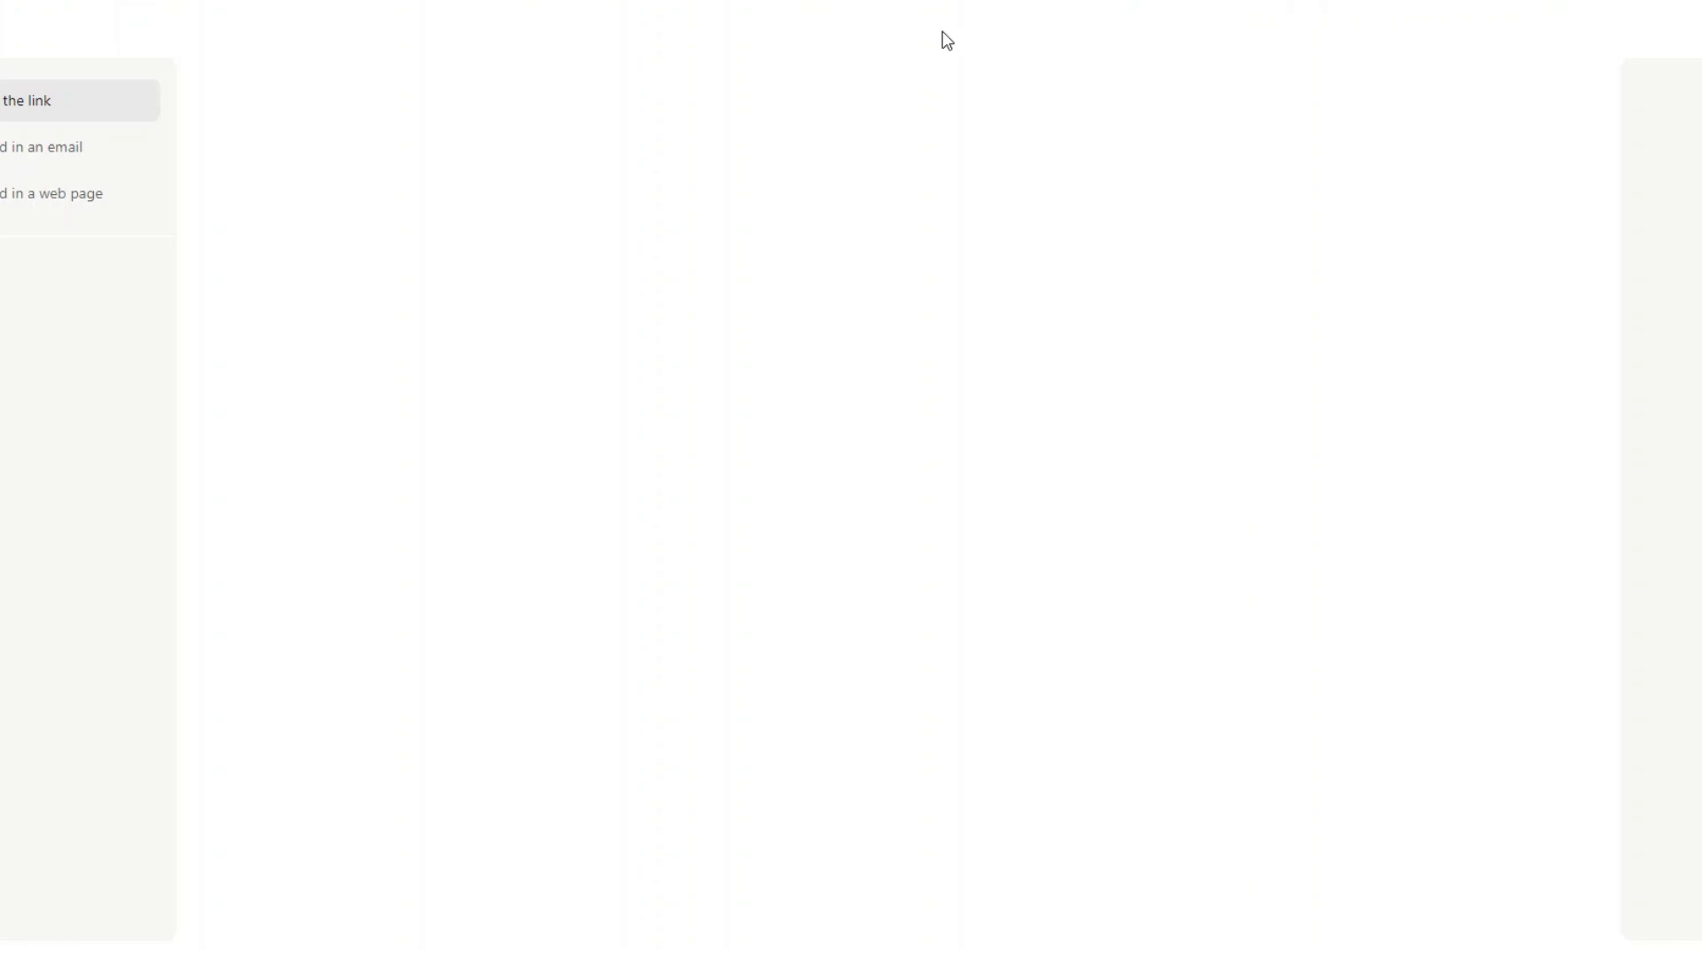
double_click(631, 83)
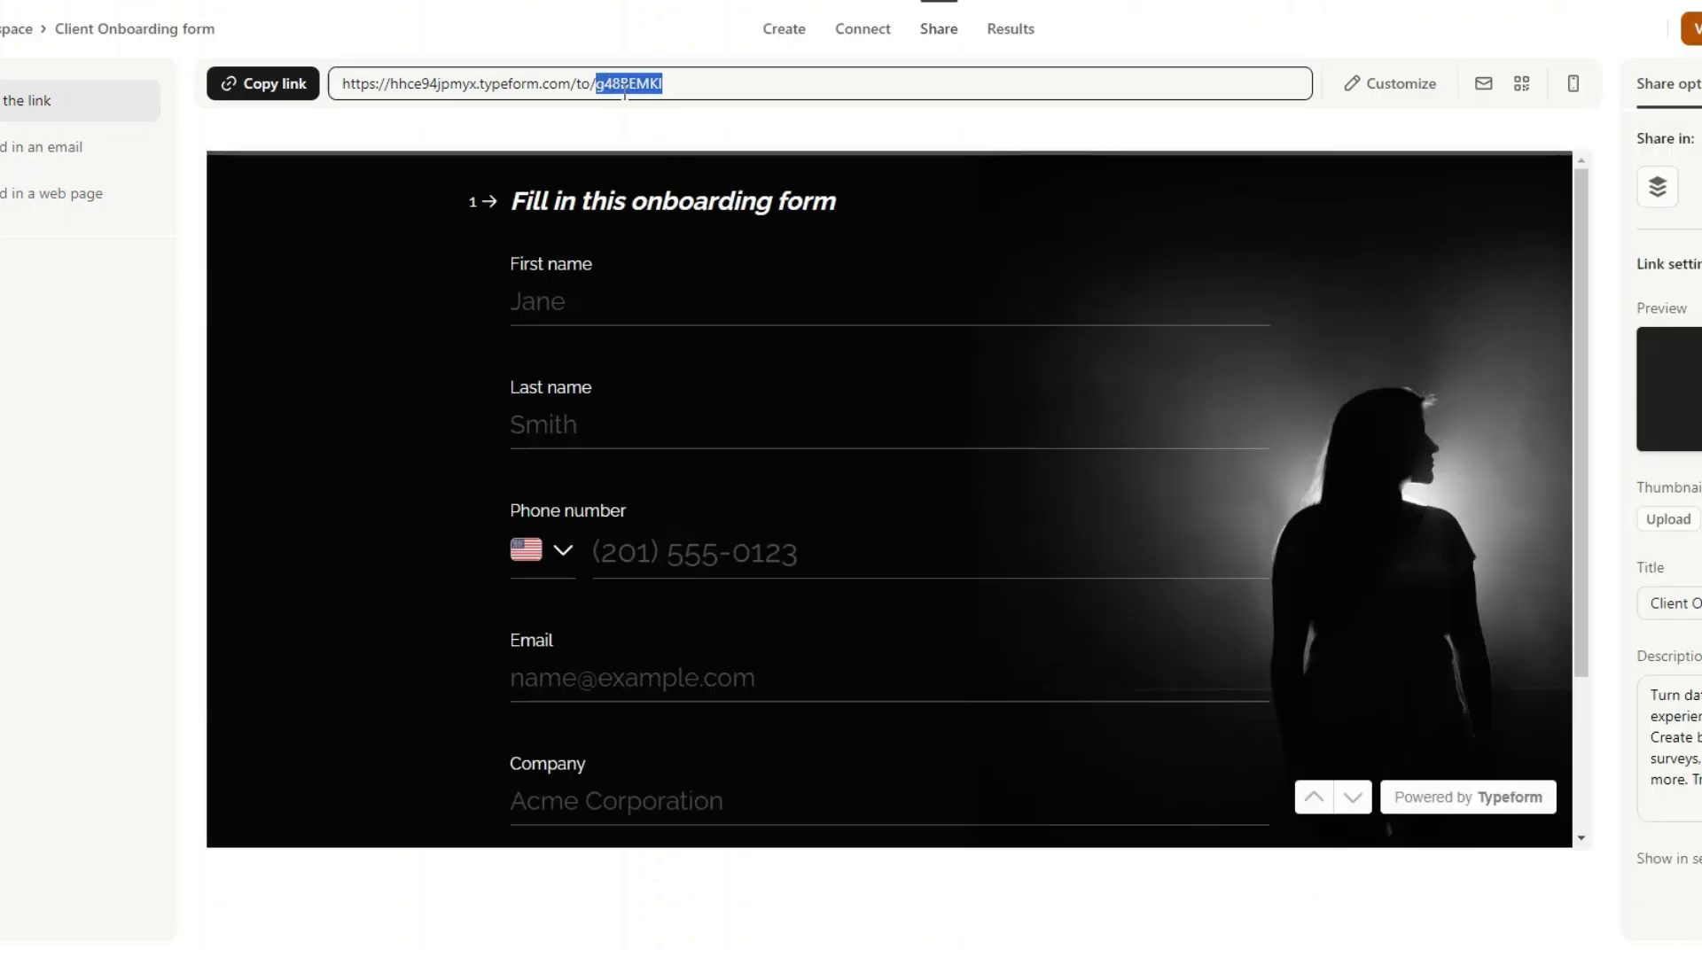
click(623, 90)
drag(597, 90, 678, 90)
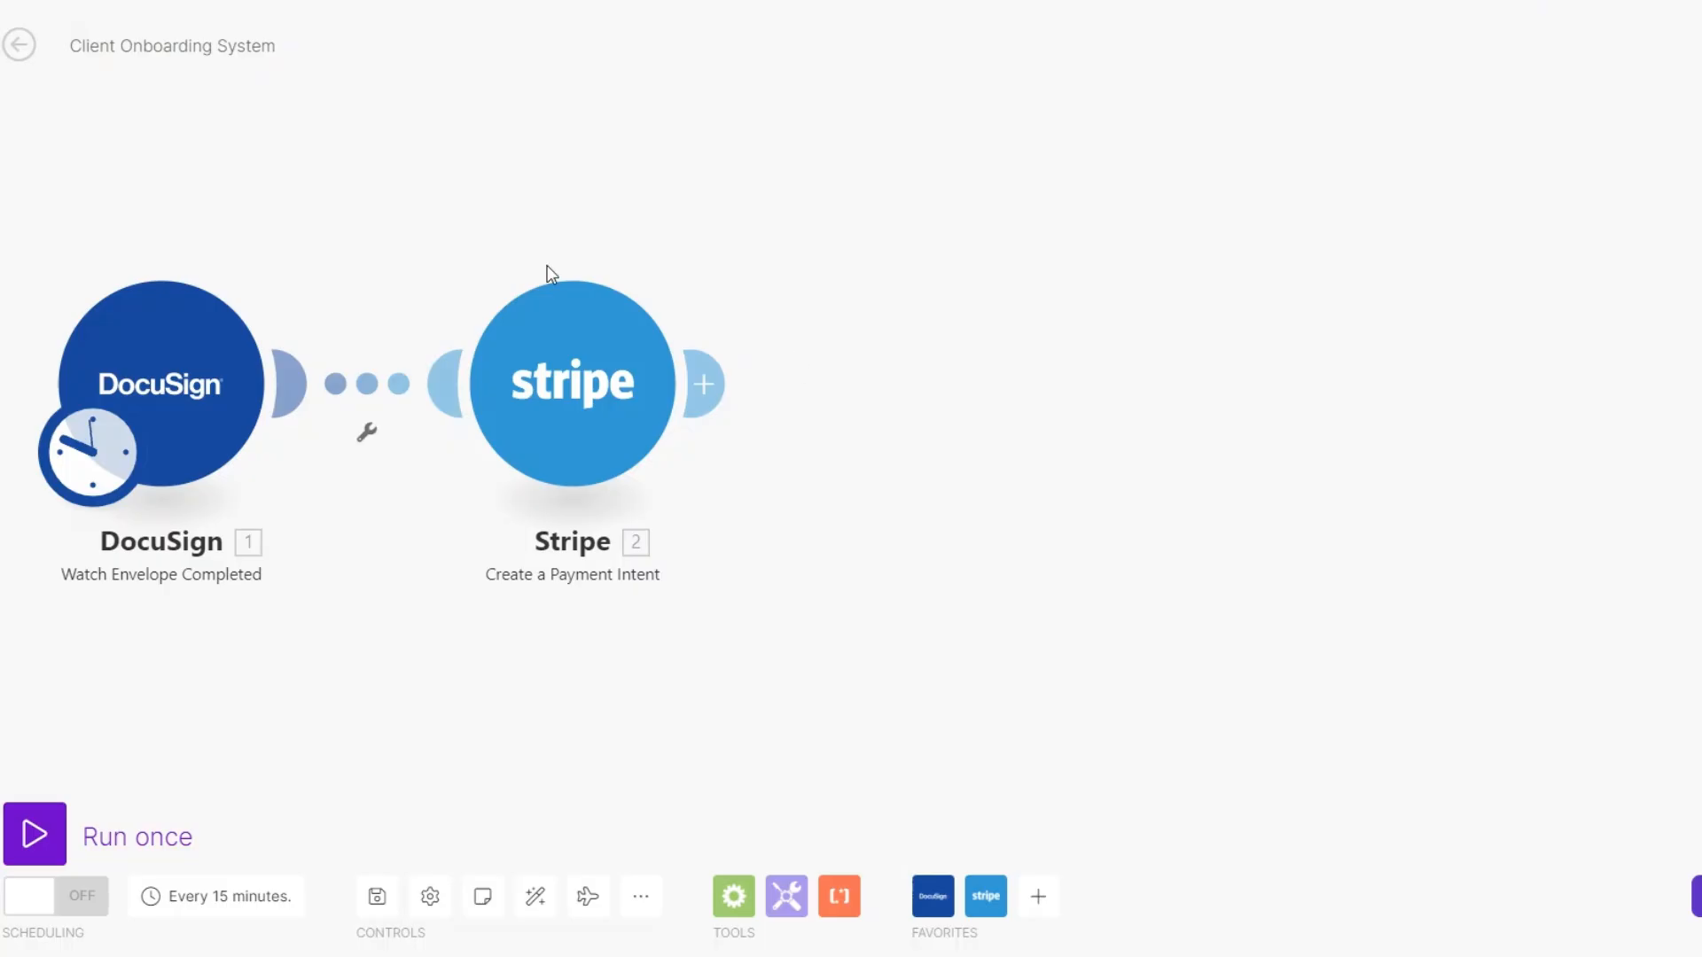
- Add a Typeform Get a Form module after the Stripe payment intent module
click(700, 383)
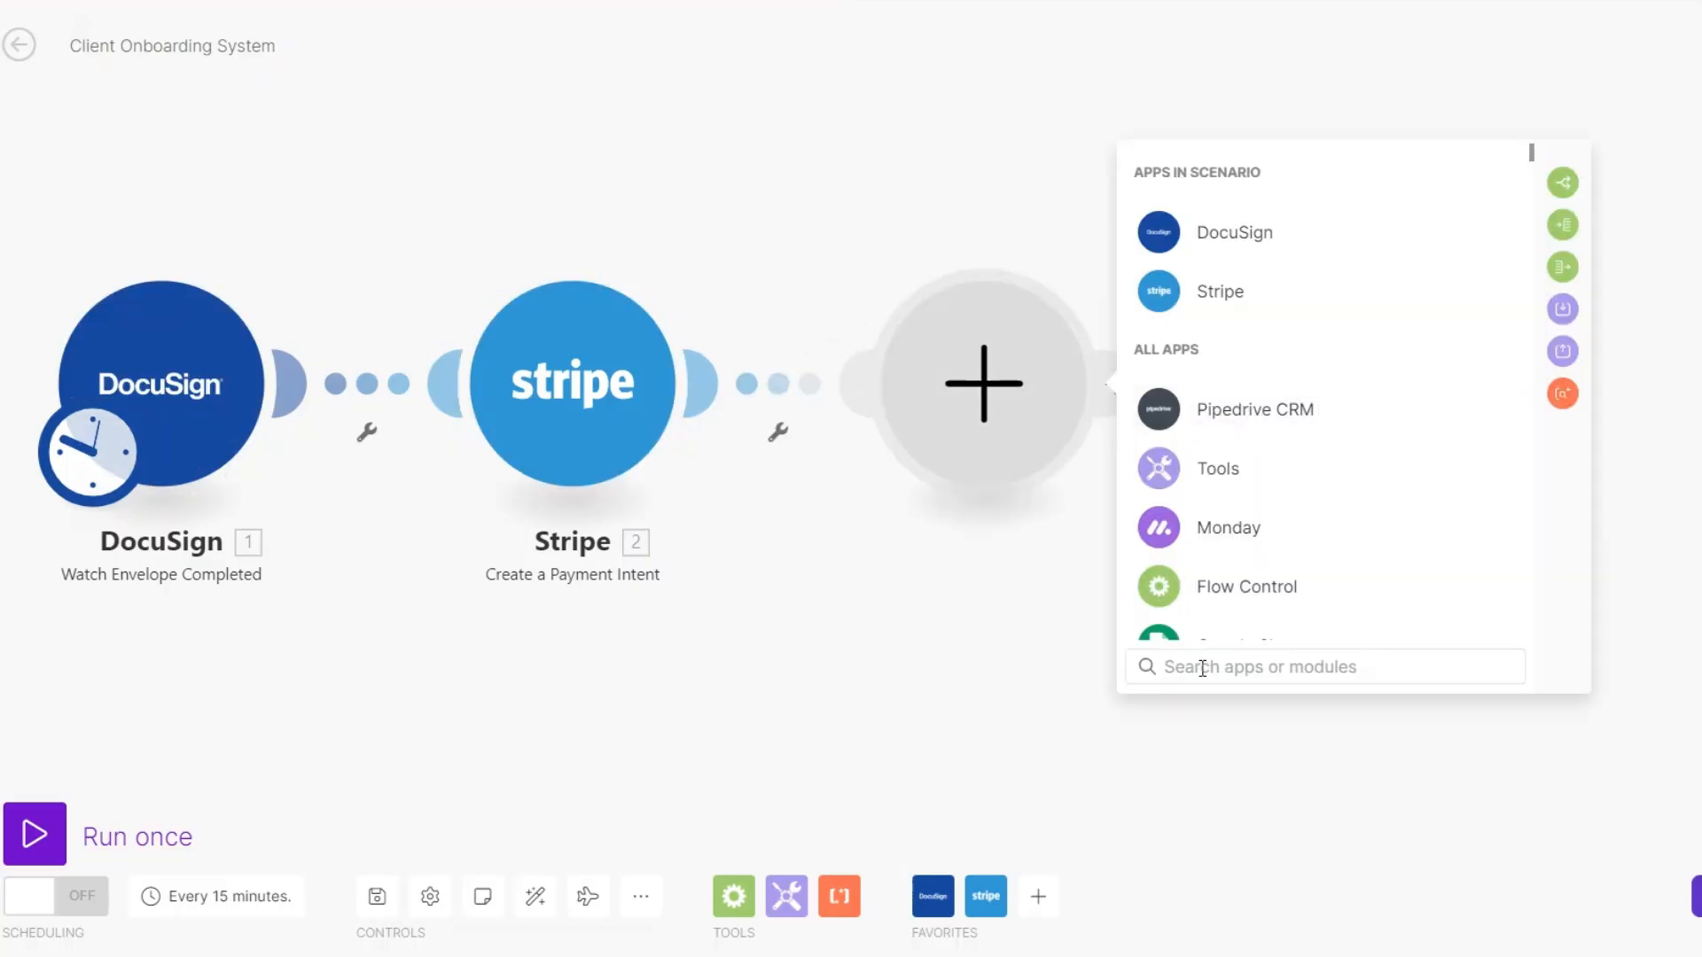
text(typr)
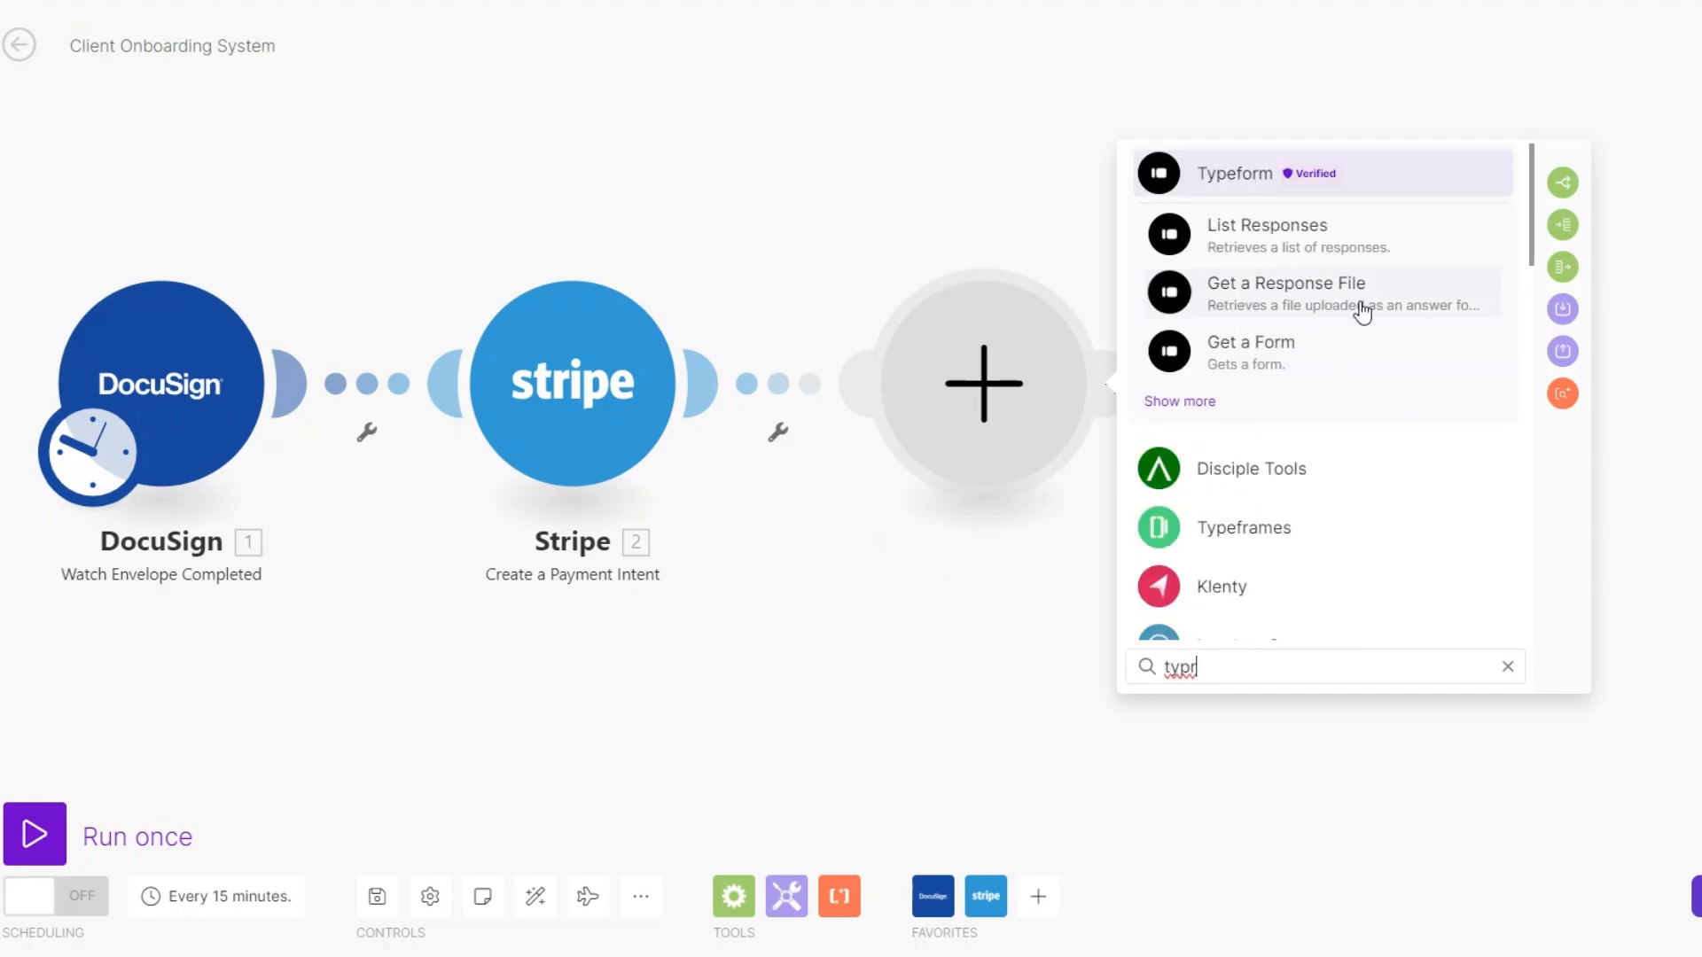
click(1239, 186)
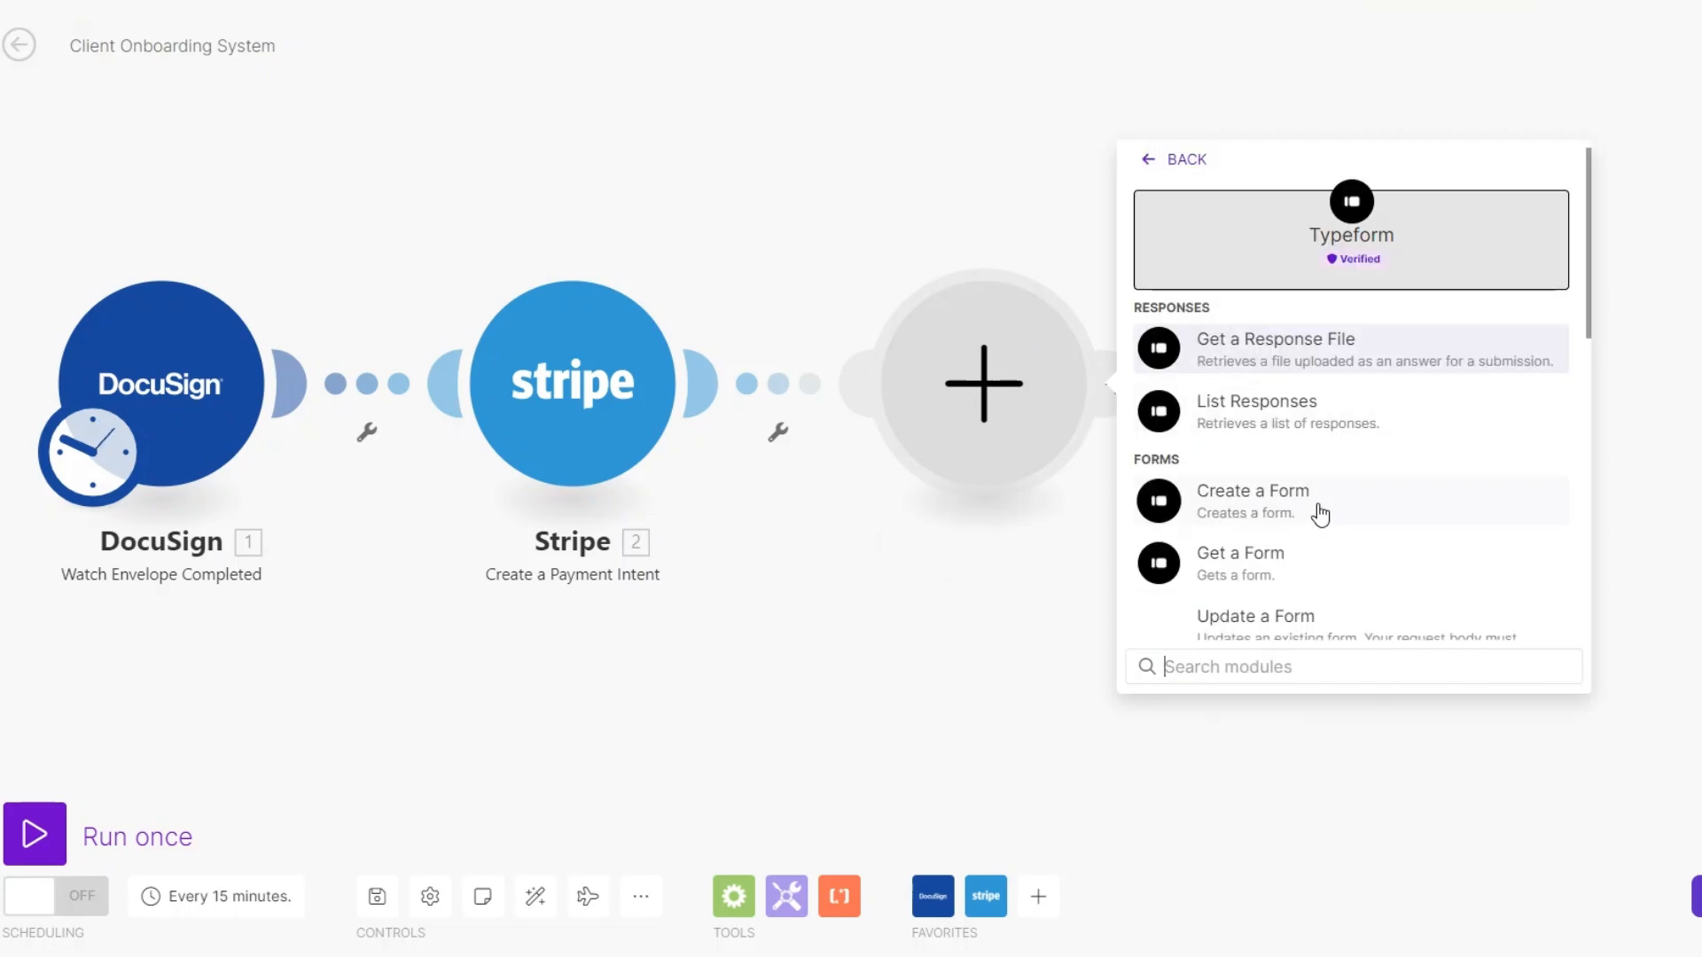
scroll(1311, 500, down, 1)
click(1273, 449)
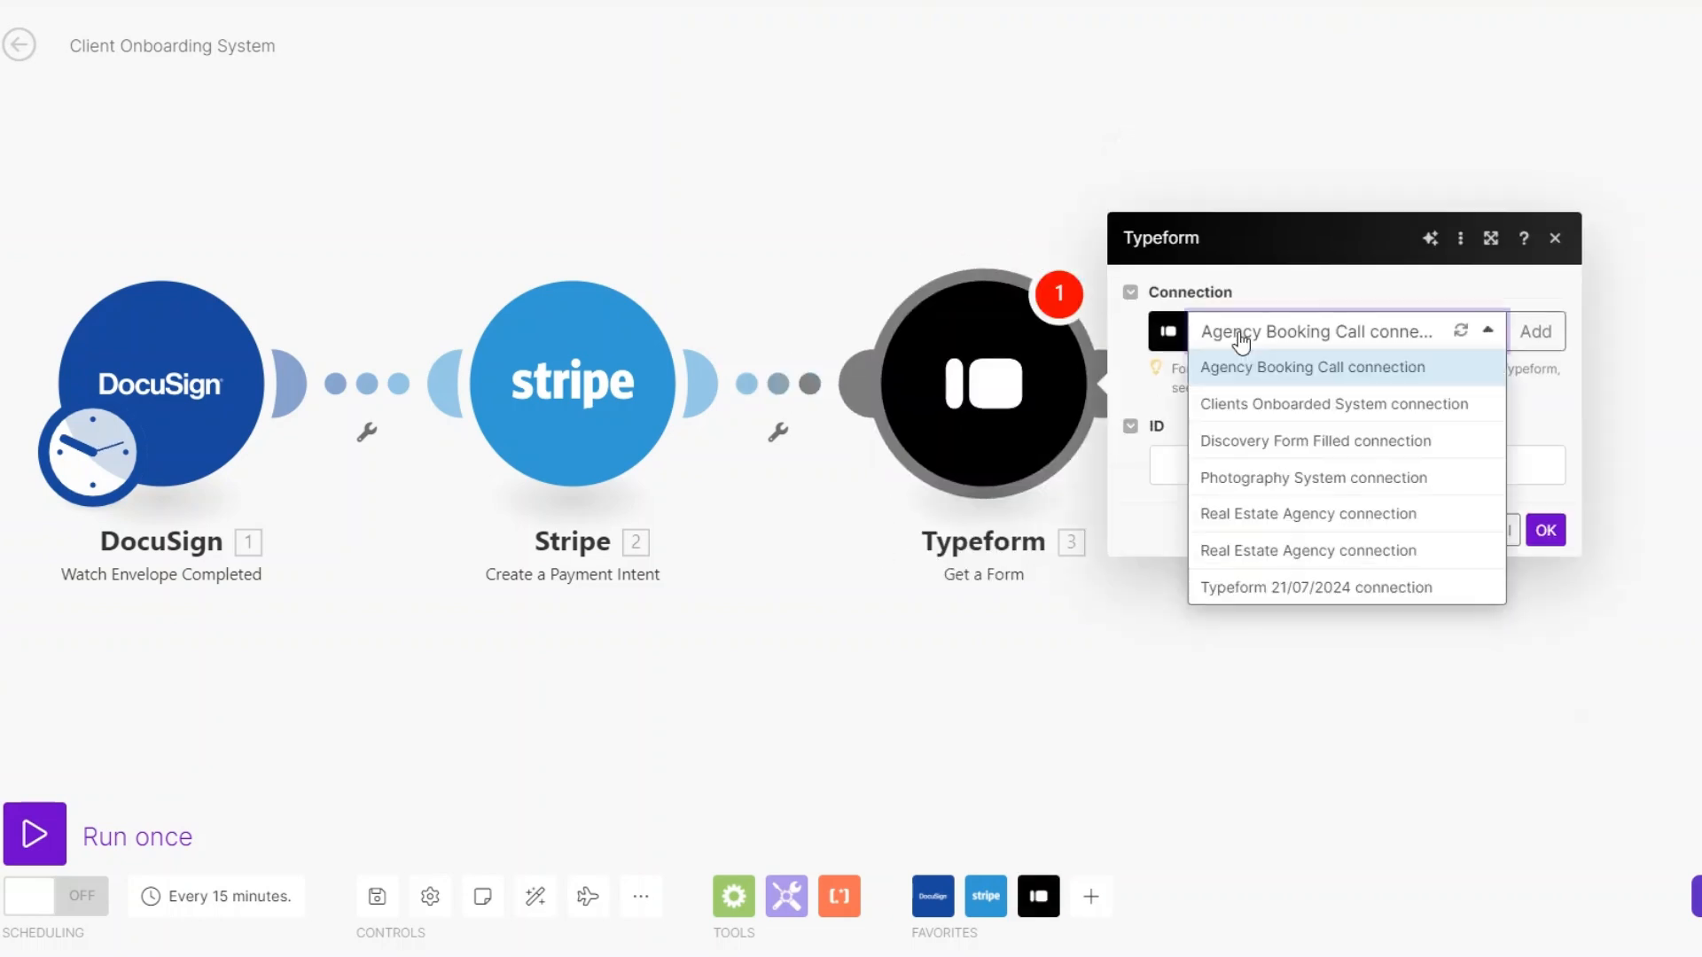
- Use the Real Estate Agency connection for the Typeform module, paste the form ID and save the settings
click(1268, 550)
click(1268, 465)
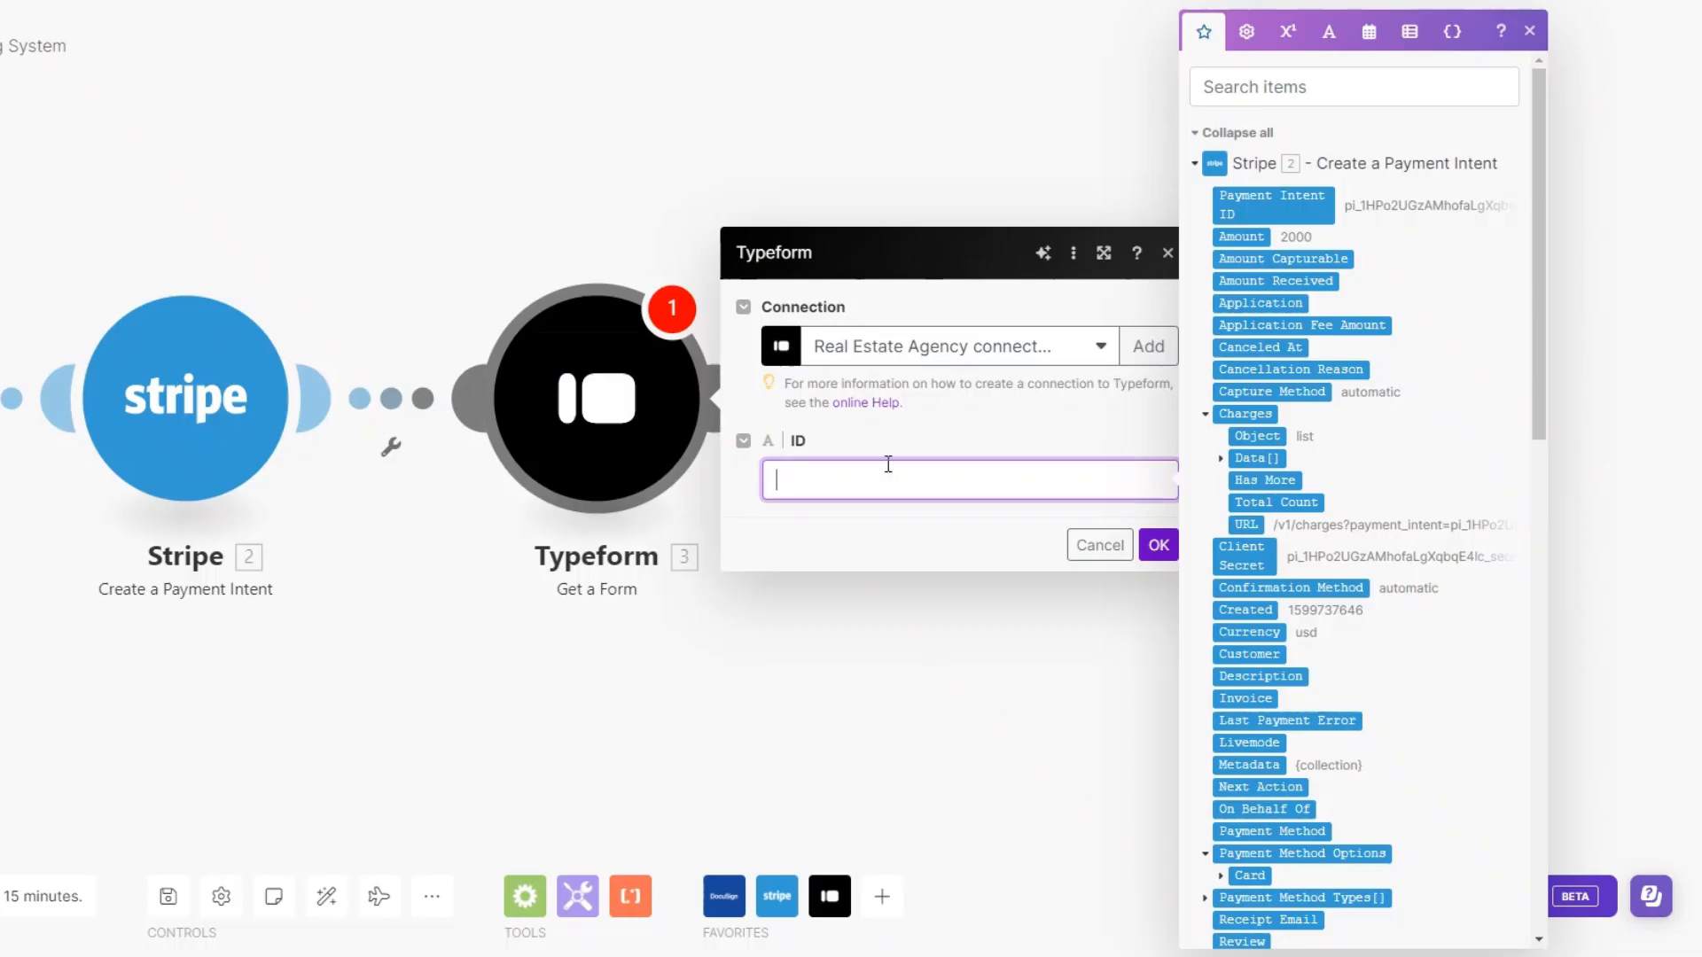
key(ctrl+v)
click(1158, 545)
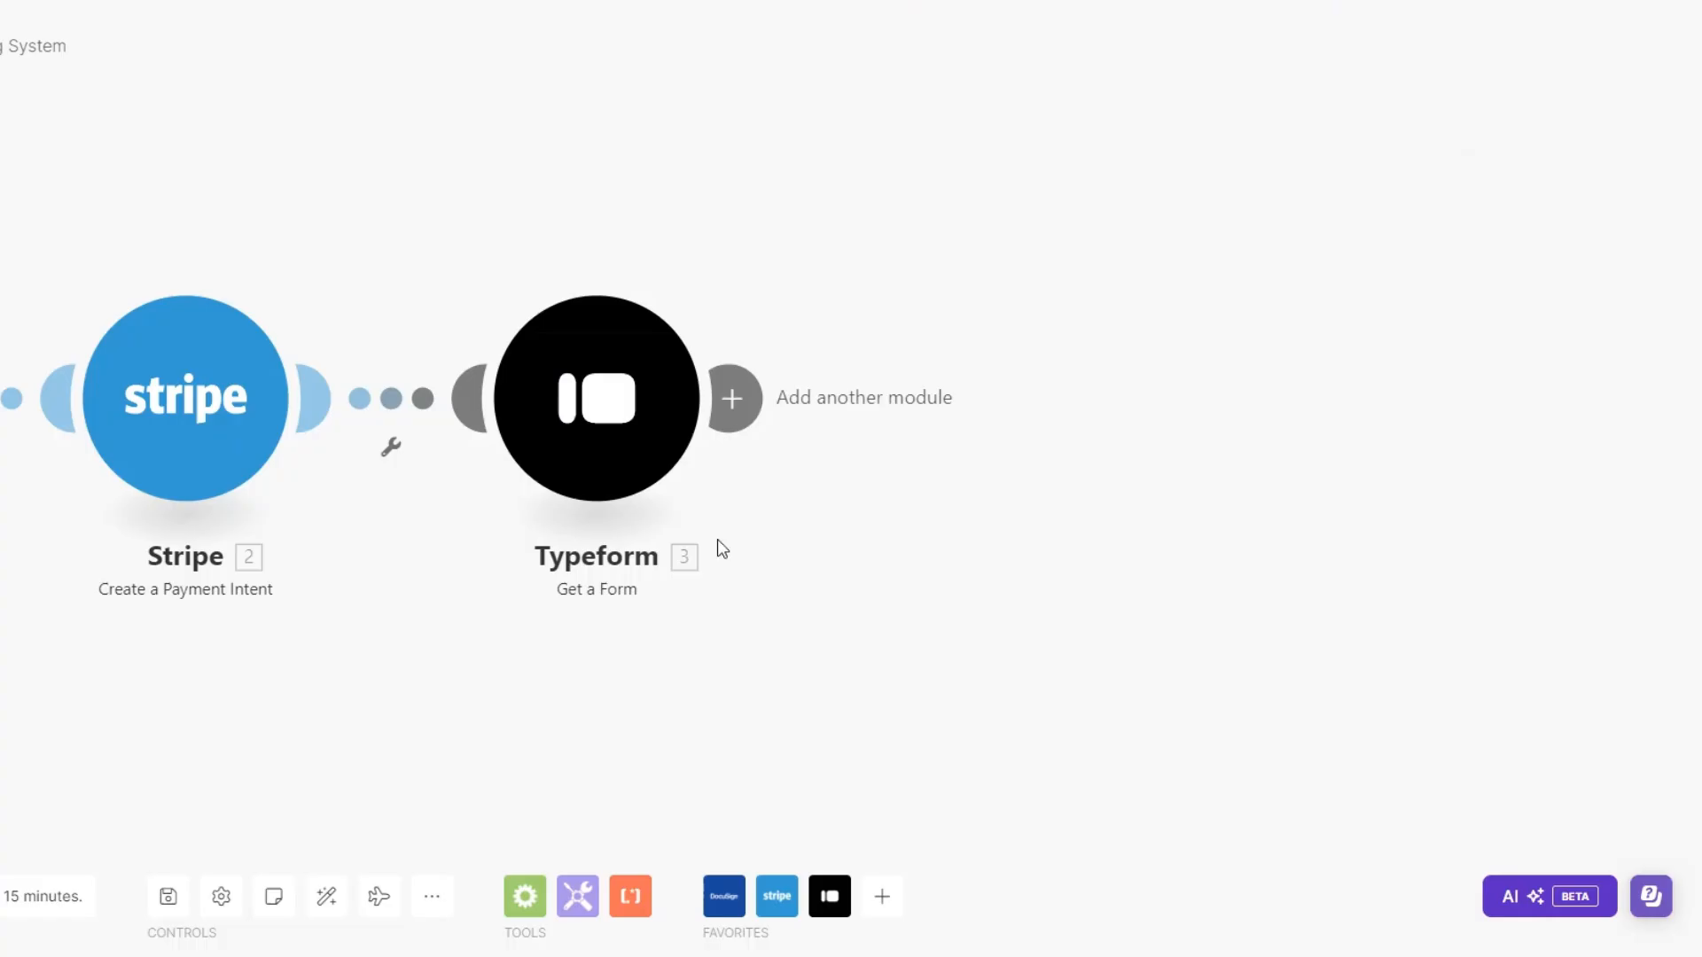
- Run only the Typeform module and inspect its output, highlighting the form title and the display URL under Links
right_click(640, 445)
click(717, 503)
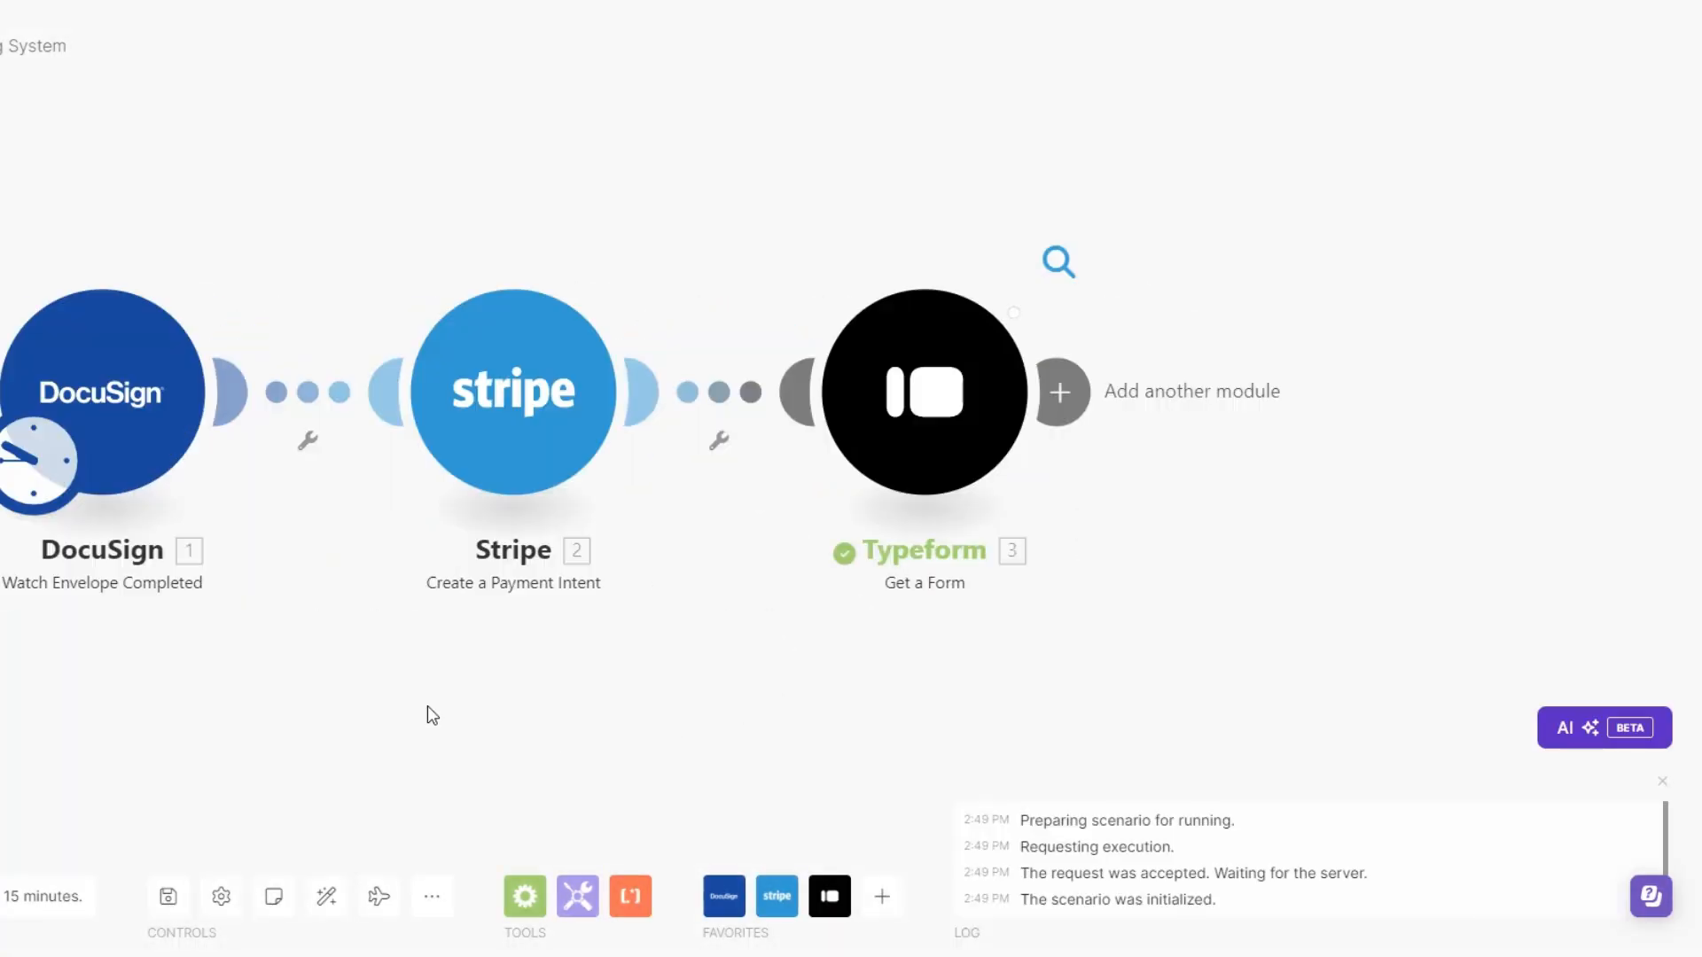
drag(1175, 319, 1284, 317)
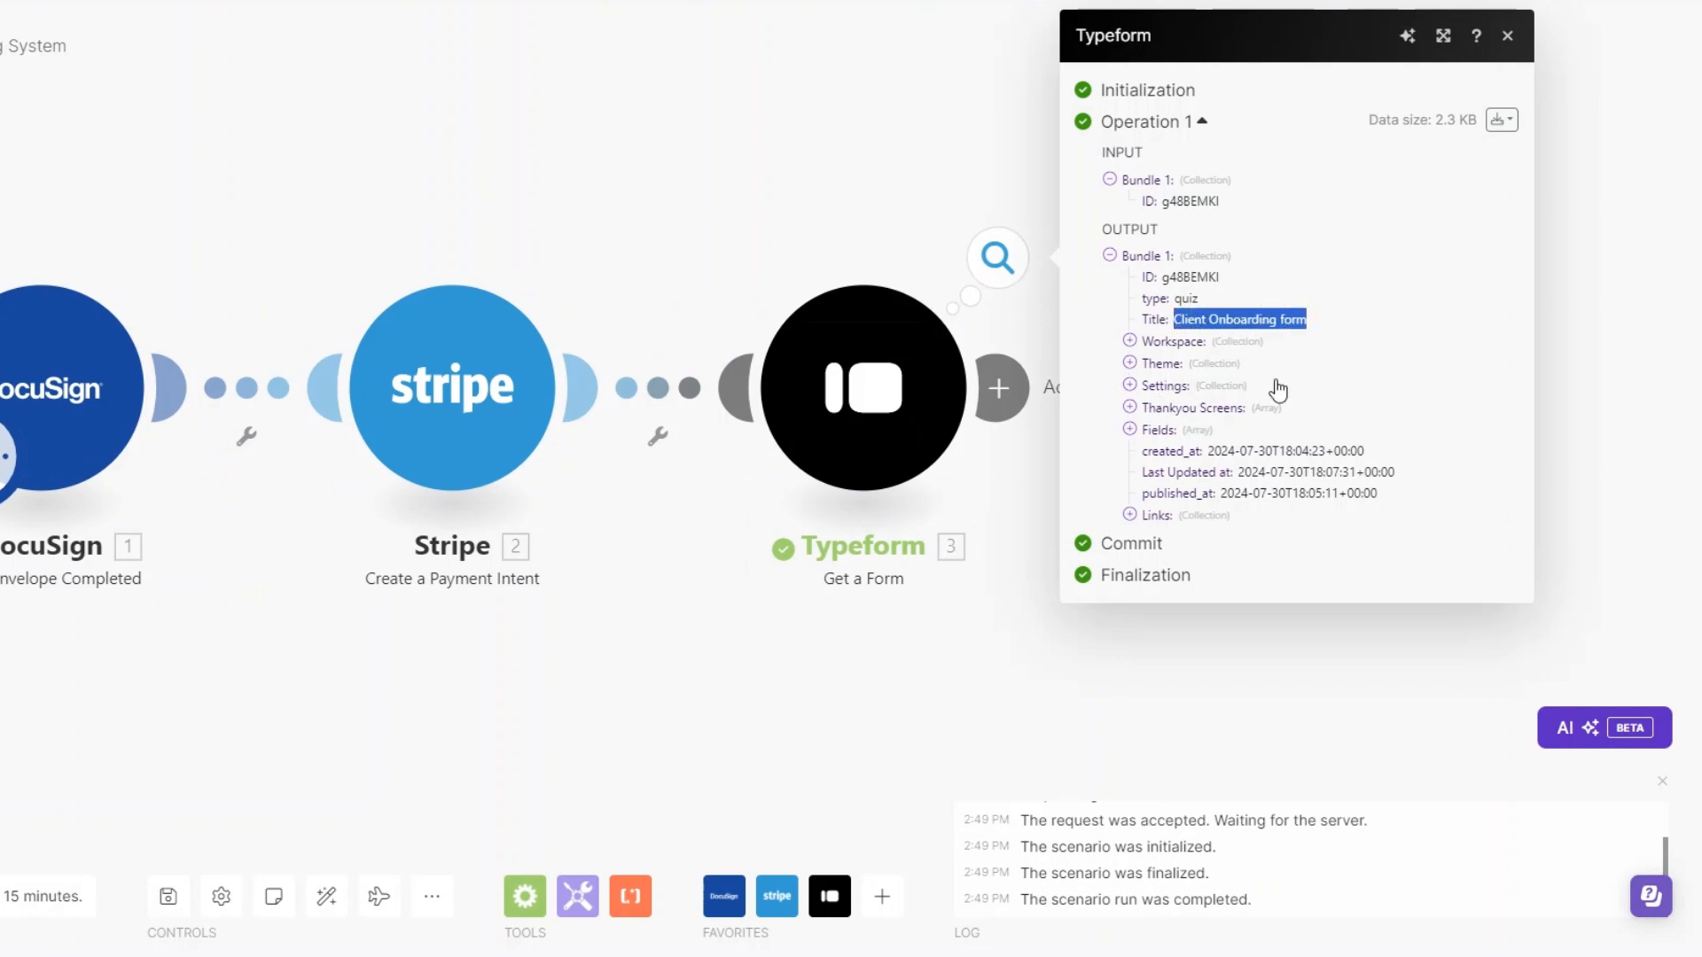
click(1129, 515)
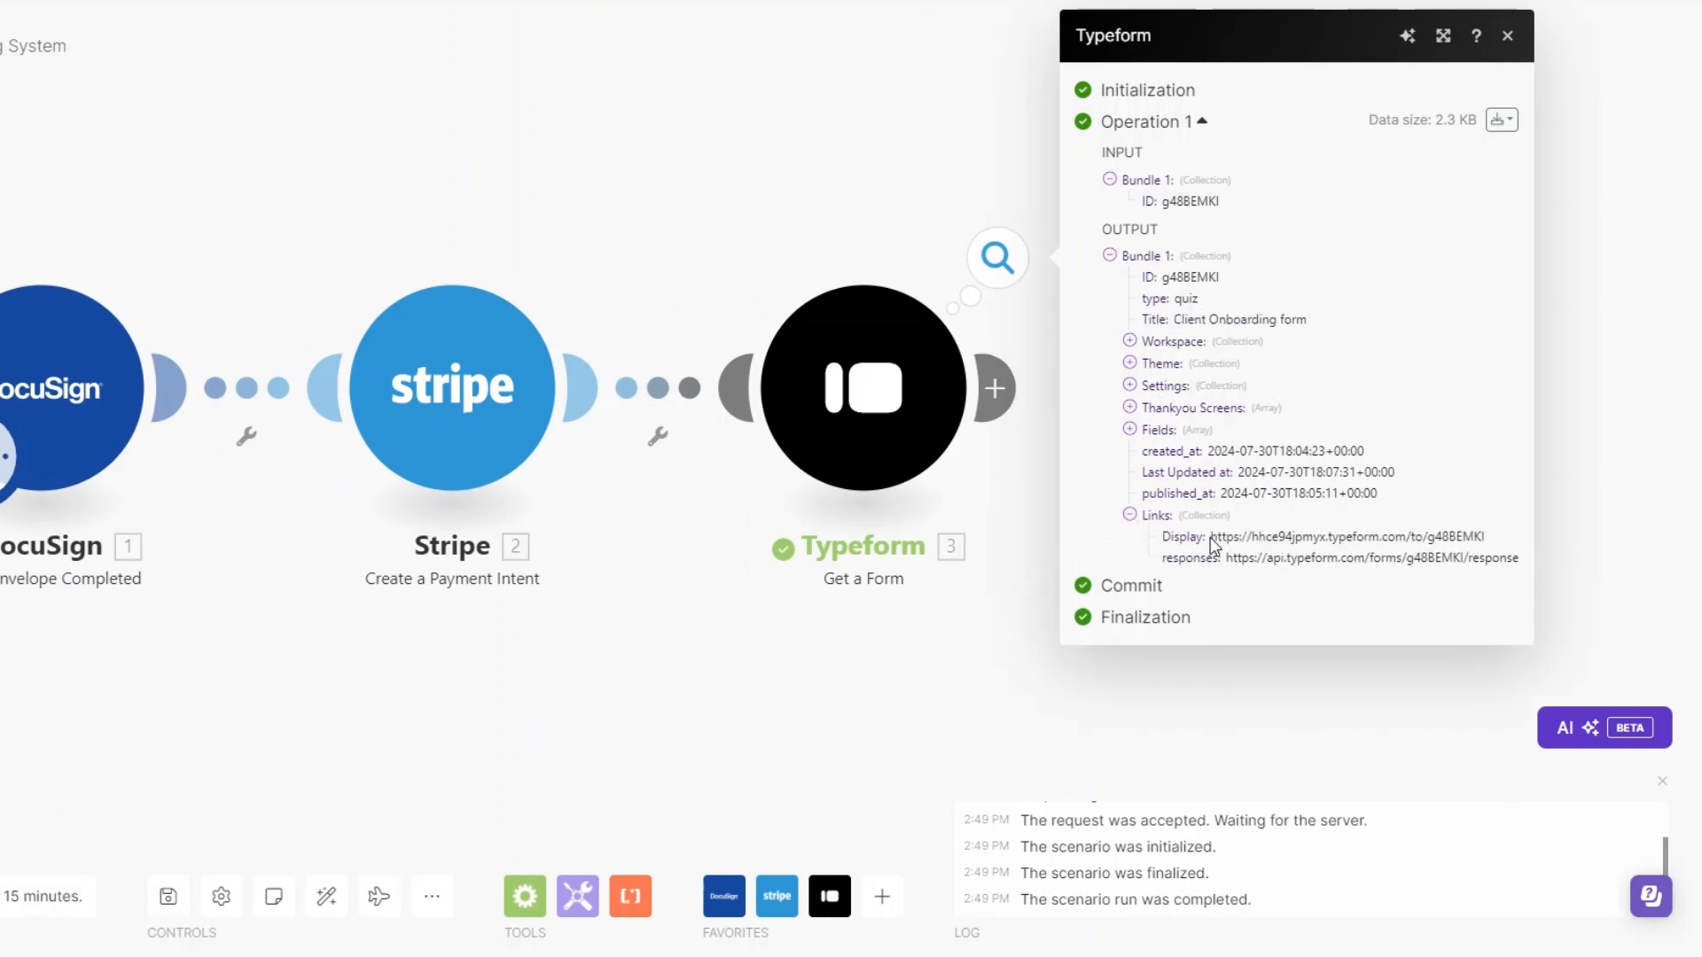
drag(1210, 537, 1467, 534)
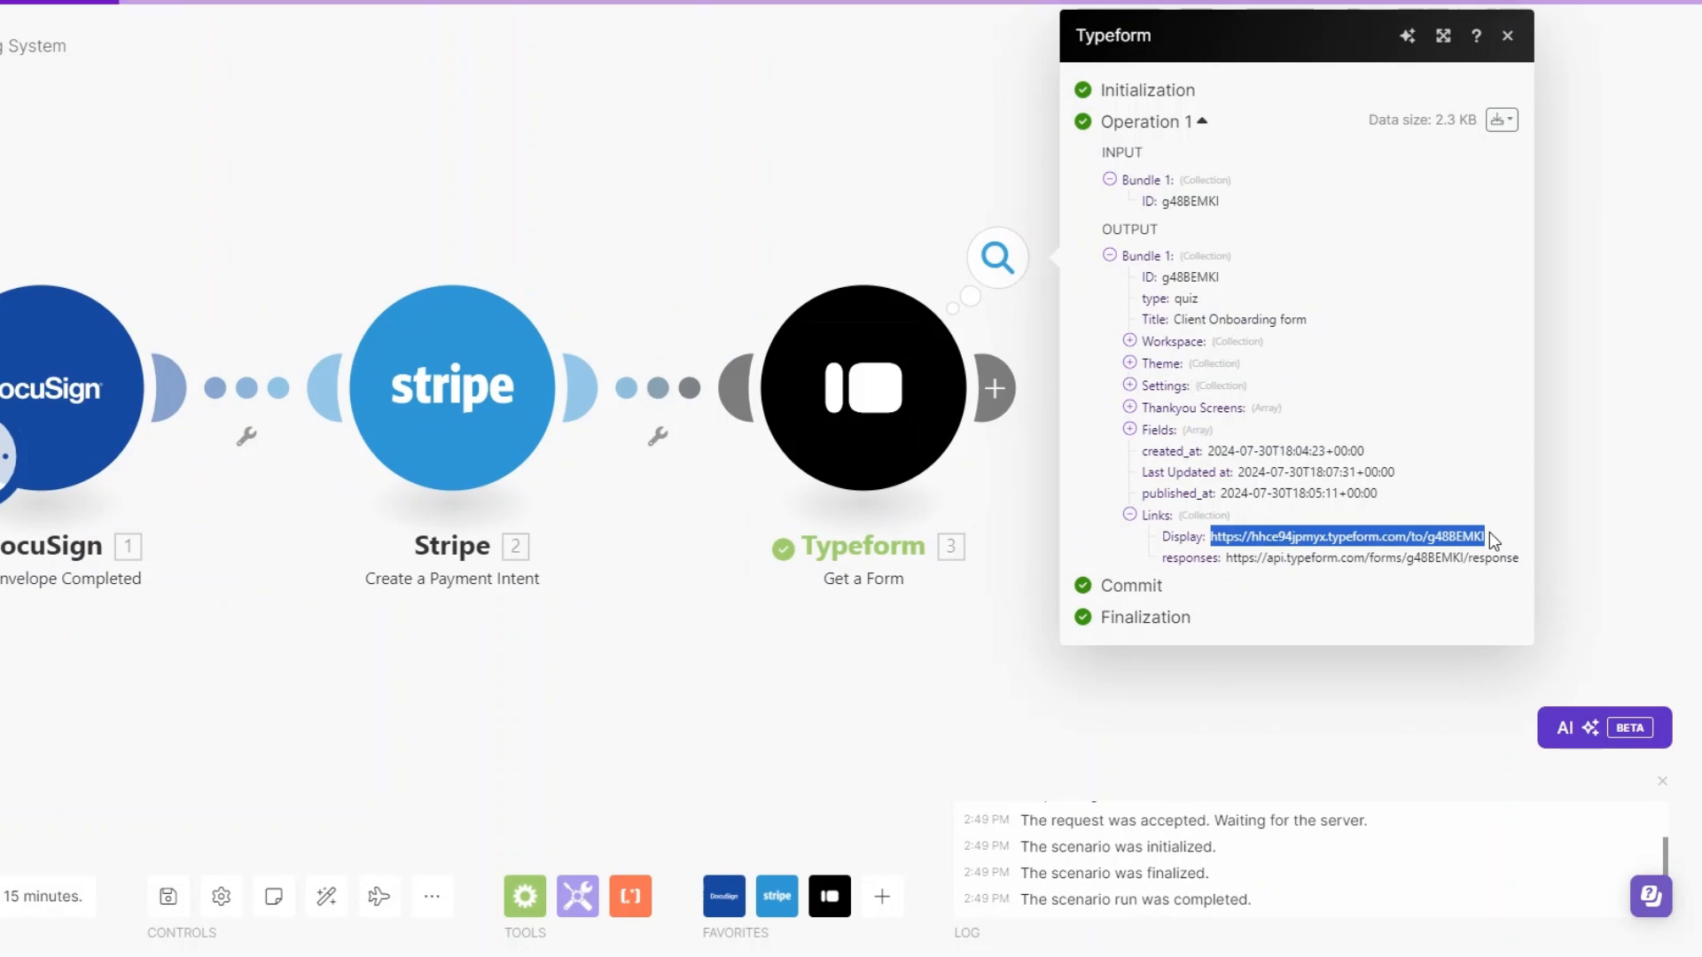
- Check the workflow PDF's welcome email list and highlight the item about the link to the Google folder
key(ctrl+Tab)
drag(512, 613, 670, 612)
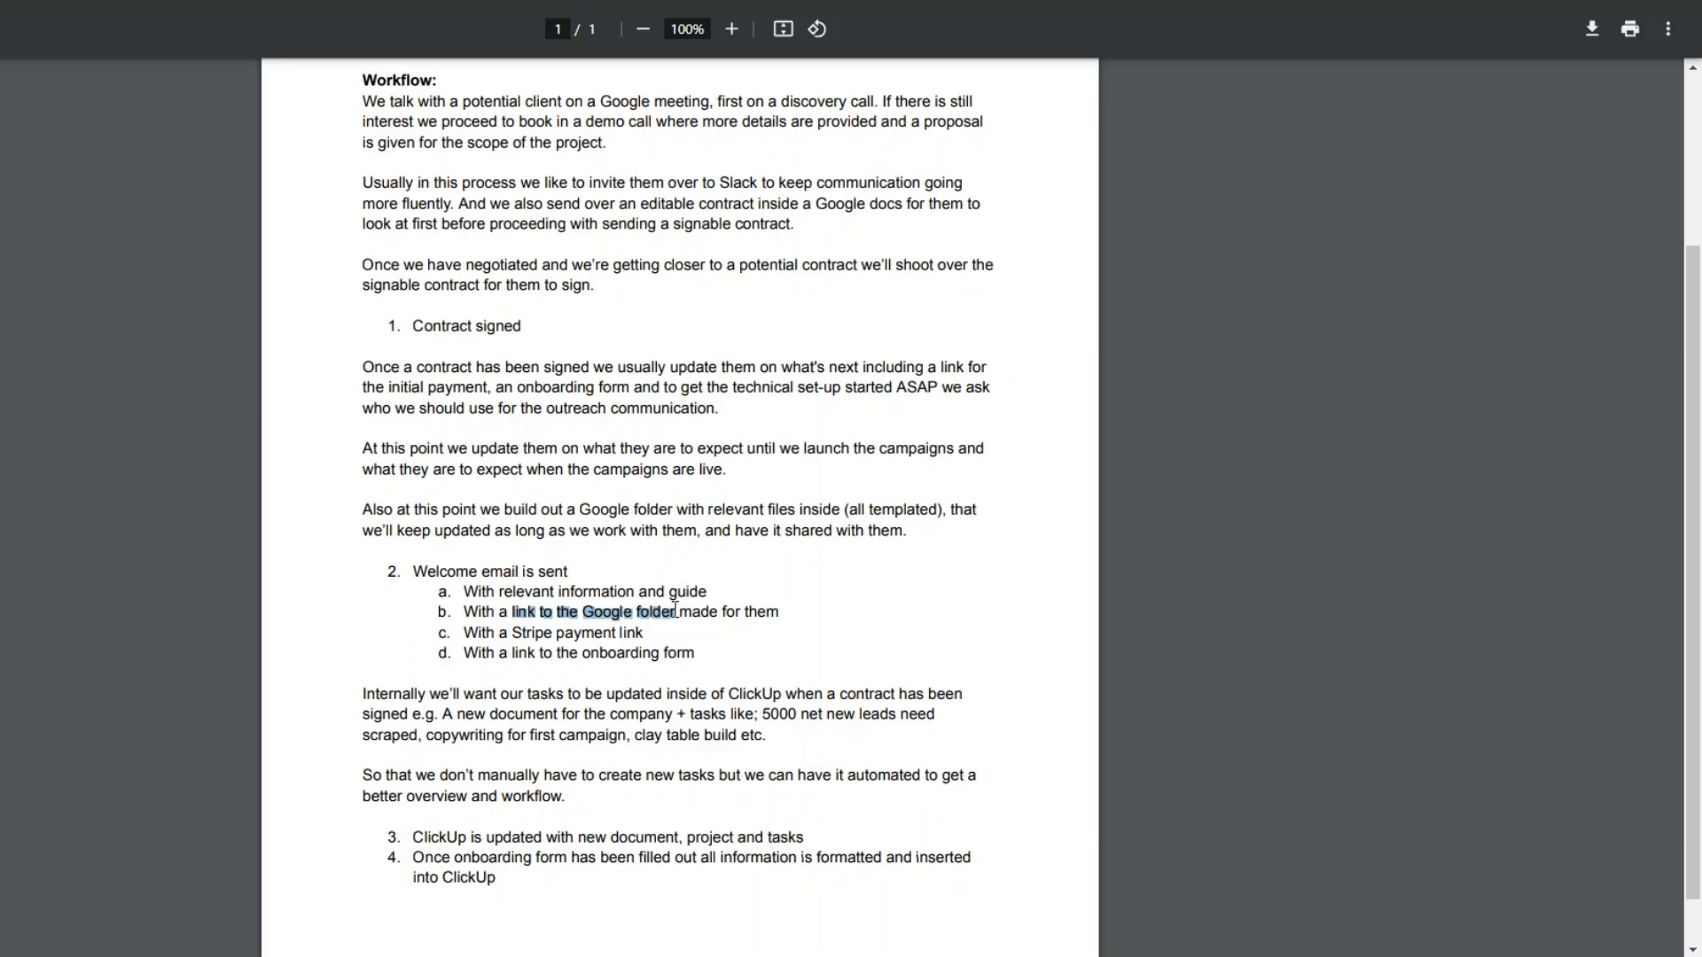
key(ctrl+Tab)
- Add a Google Drive Create a Folder module after the Typeform module
click(996, 414)
text(drive)
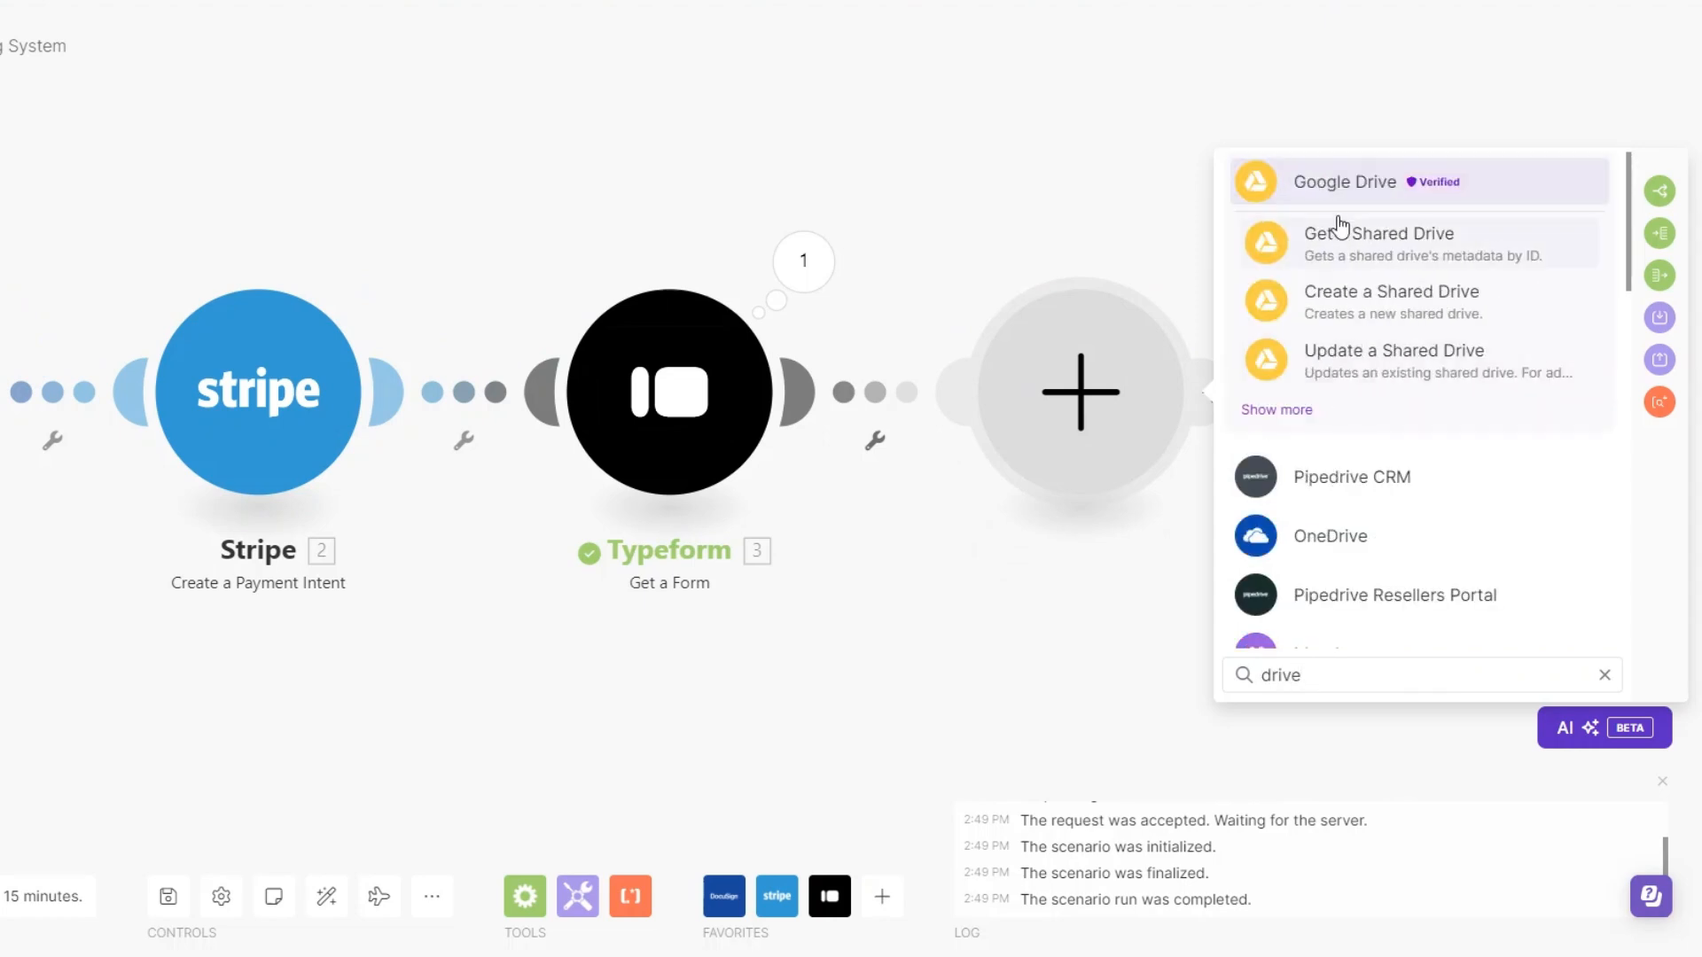
click(1340, 200)
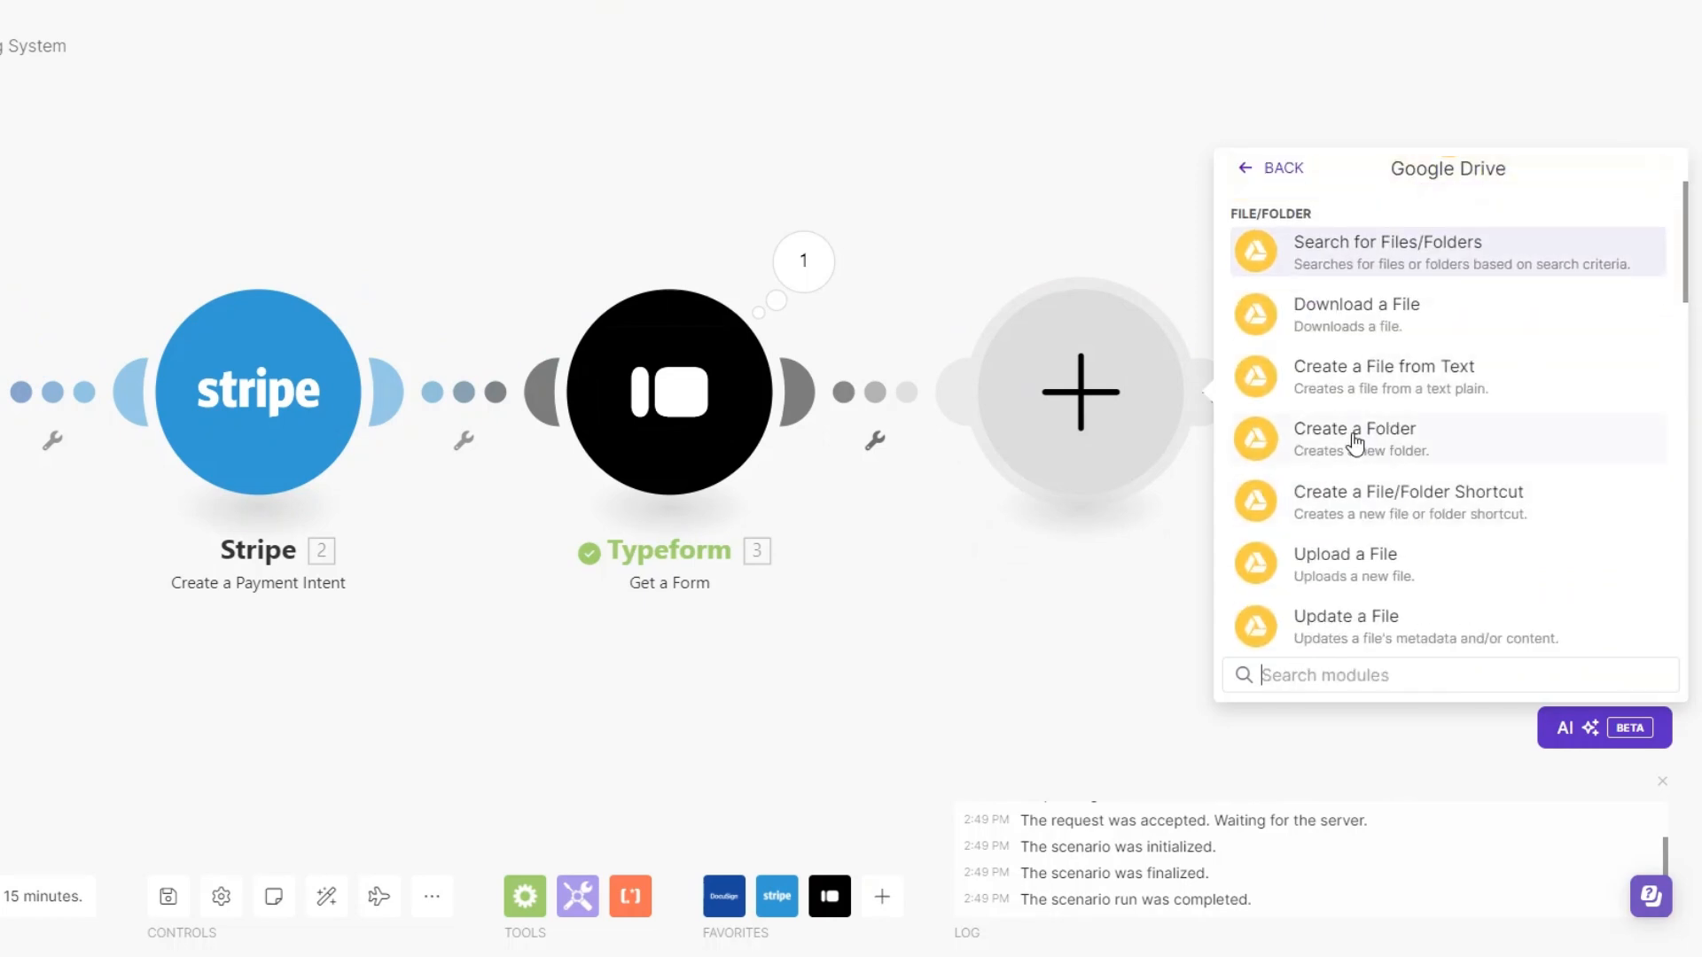
click(1268, 555)
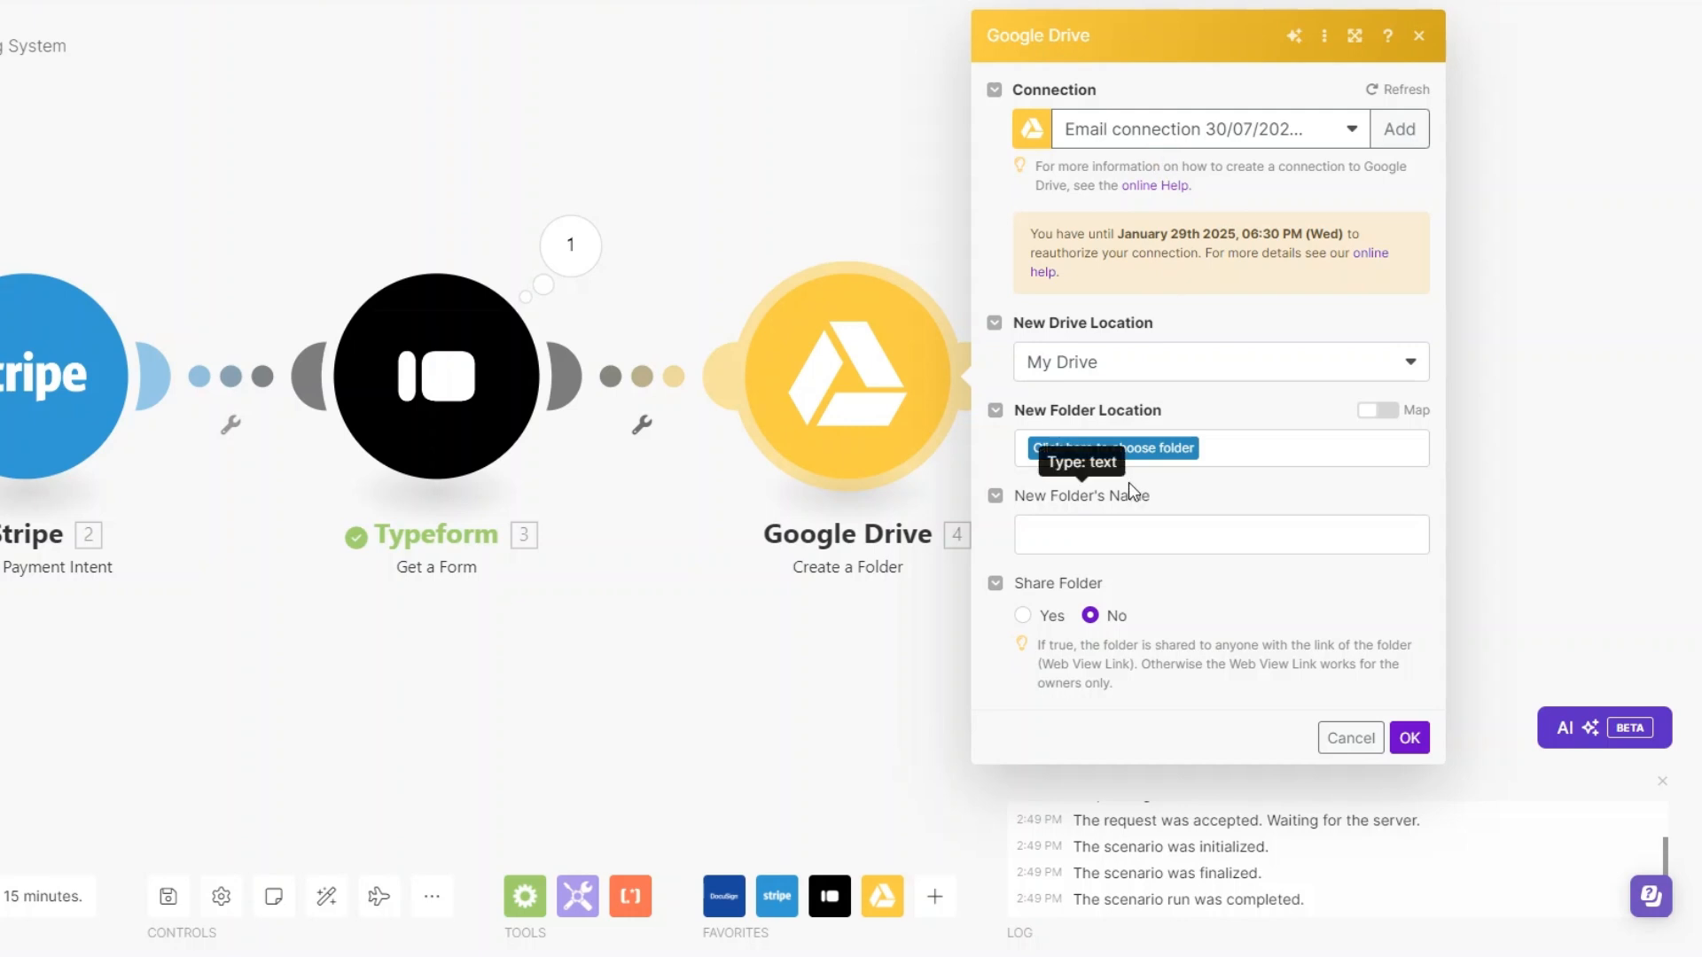
- Set the new folder's location to the My Drive root / and look through the items available for its name
click(1122, 449)
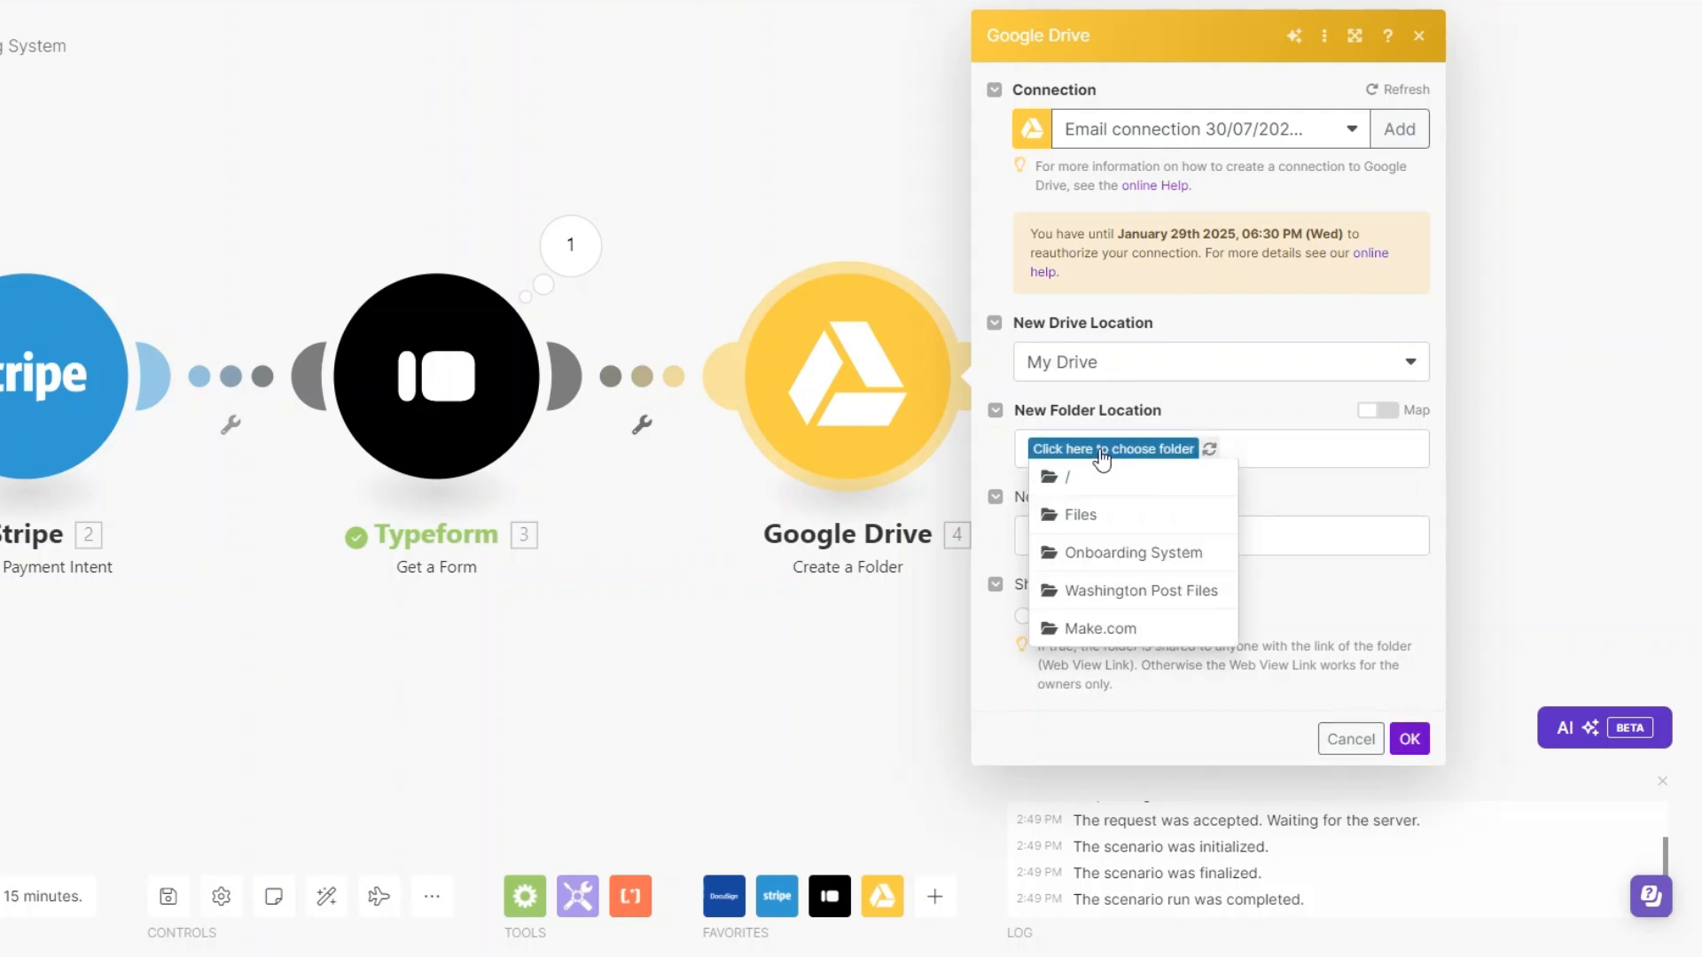
click(1091, 493)
click(1106, 539)
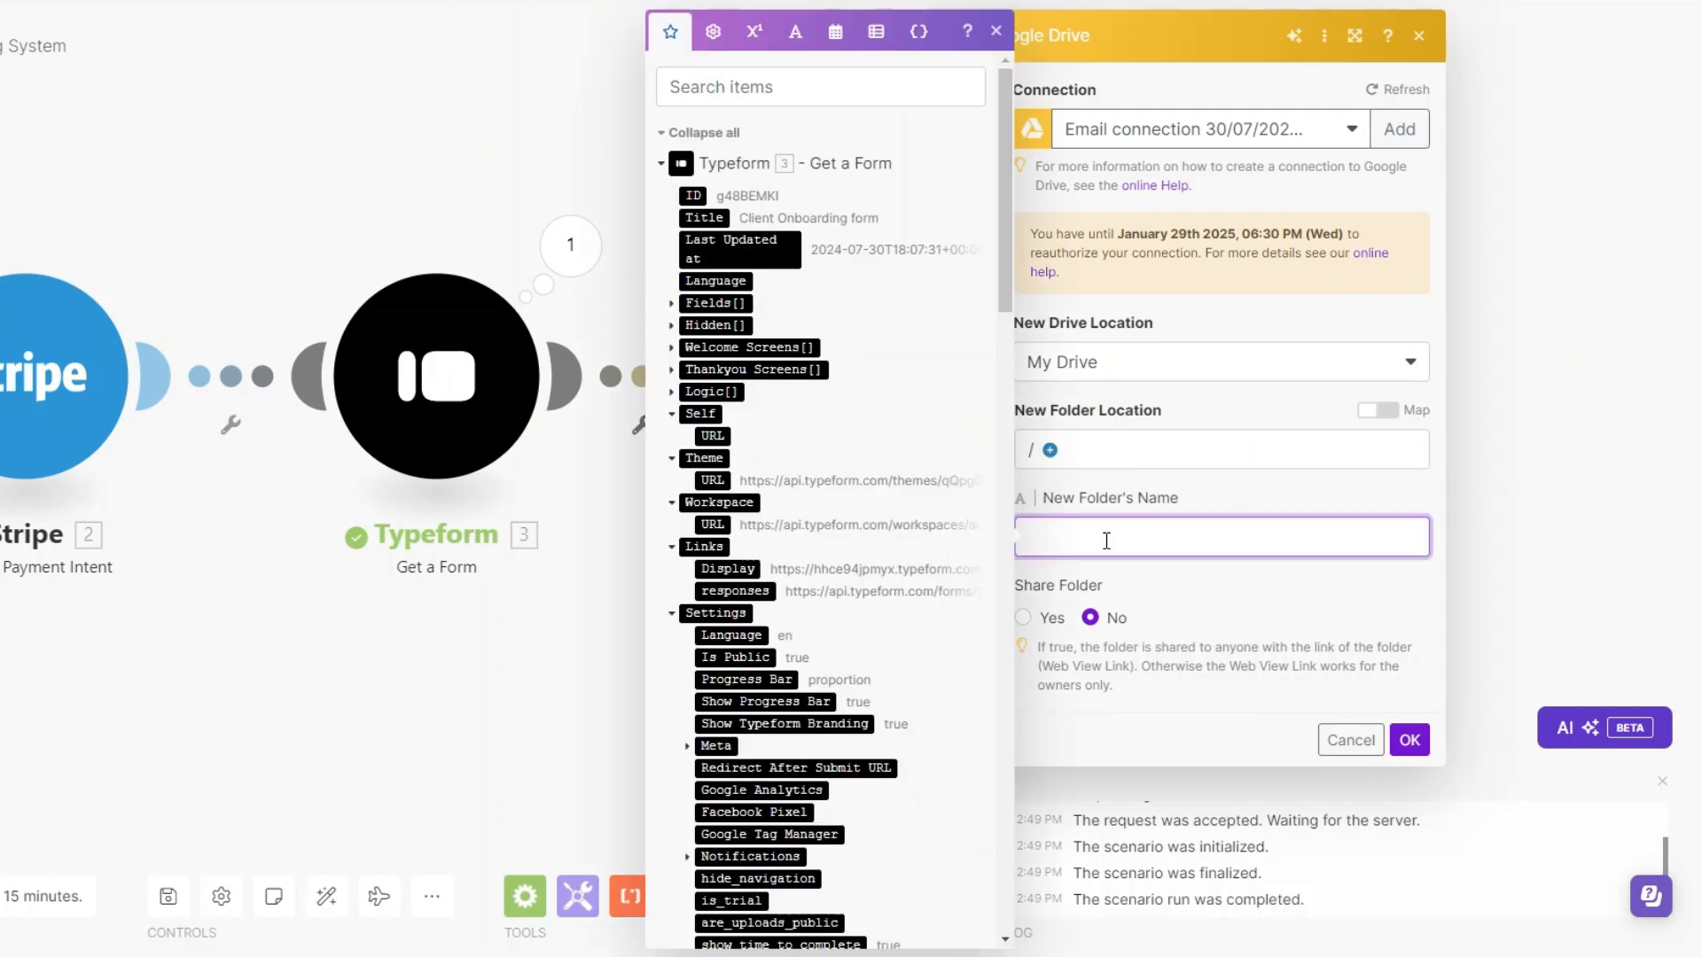
scroll(849, 258, down, 1)
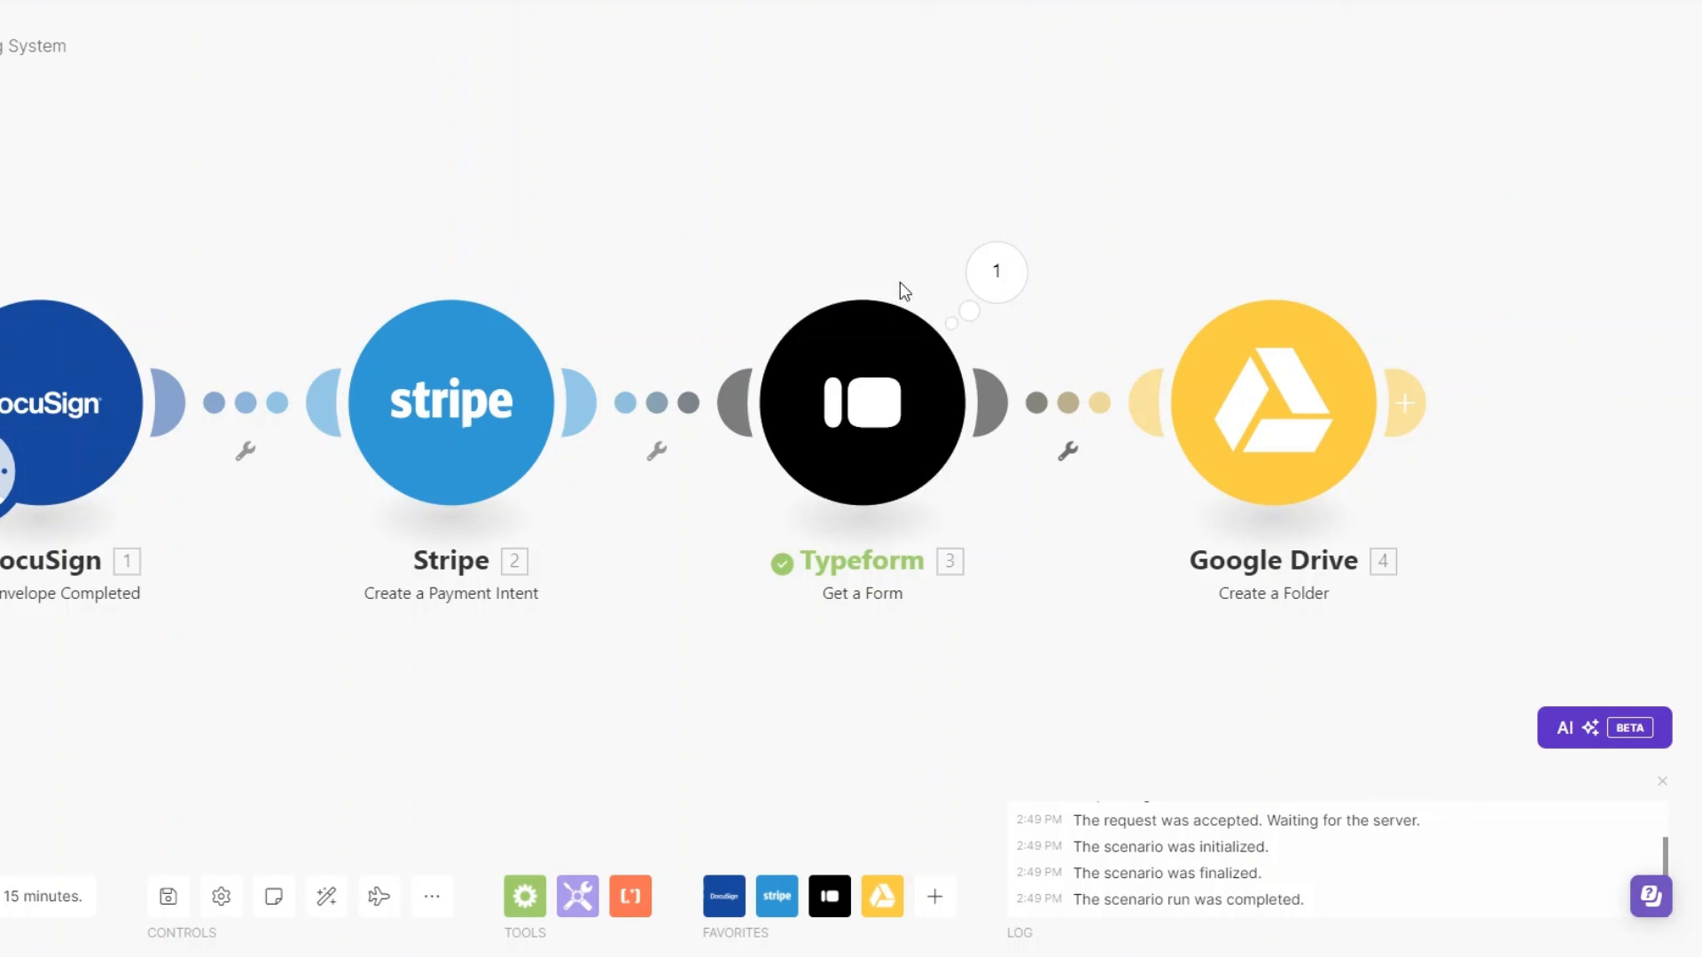
- Add an Email module with the Send an Email action after the Google Drive module
drag(824, 694, 624, 696)
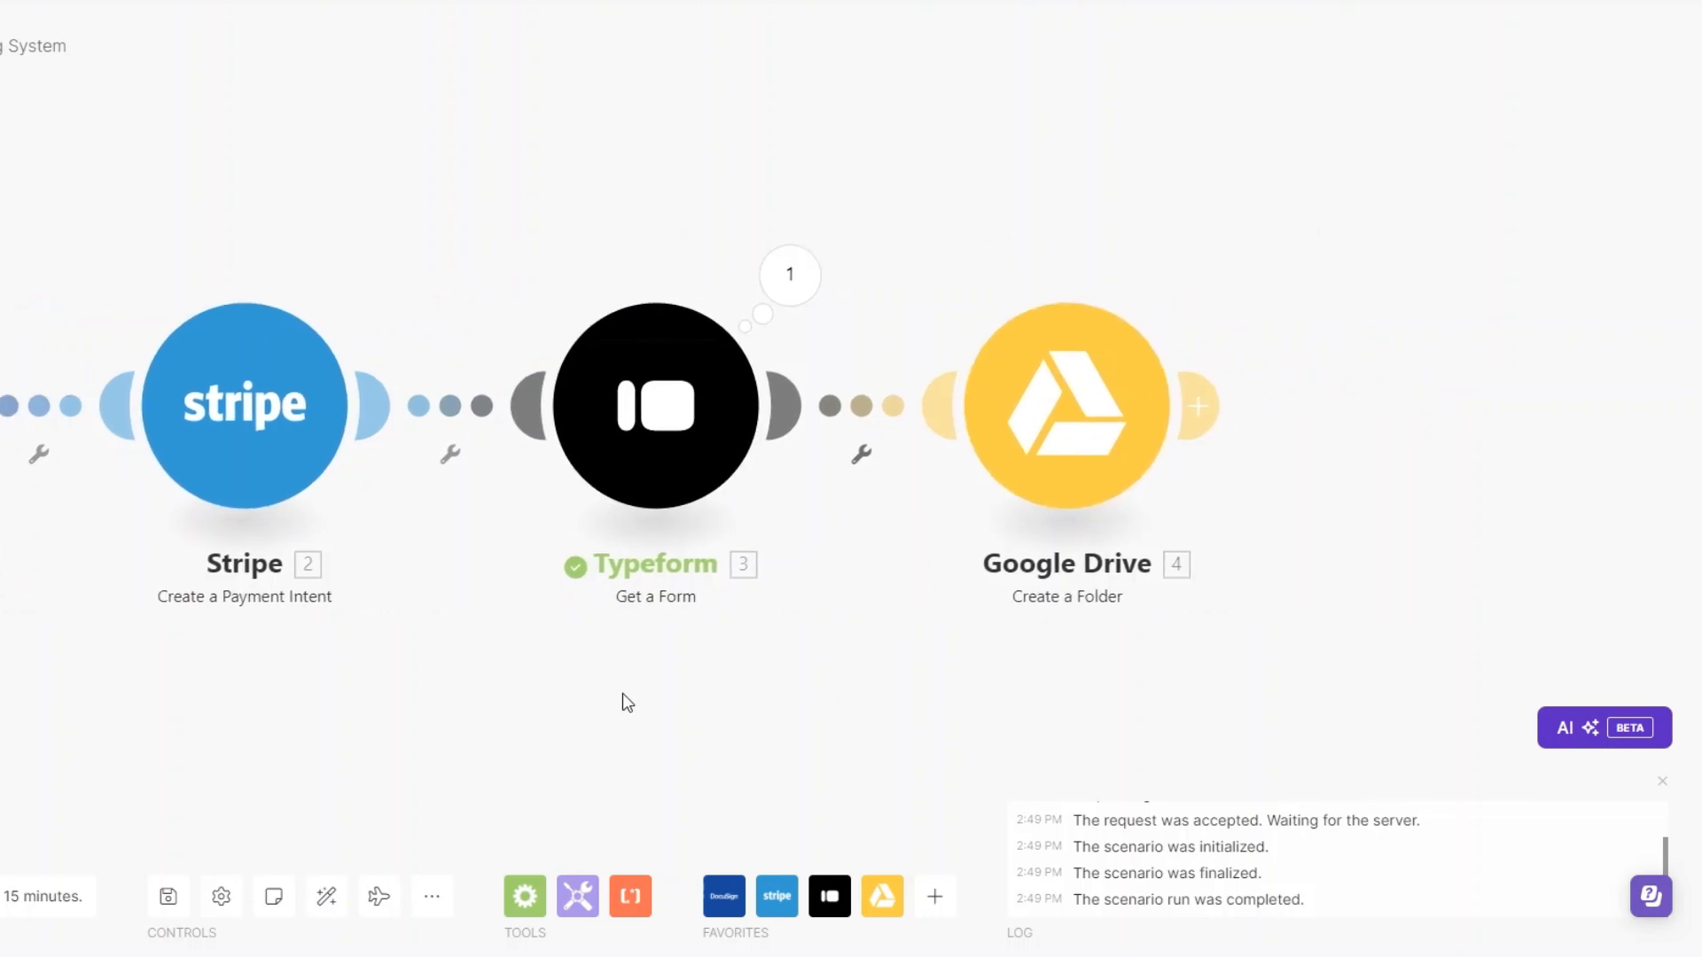
click(1198, 405)
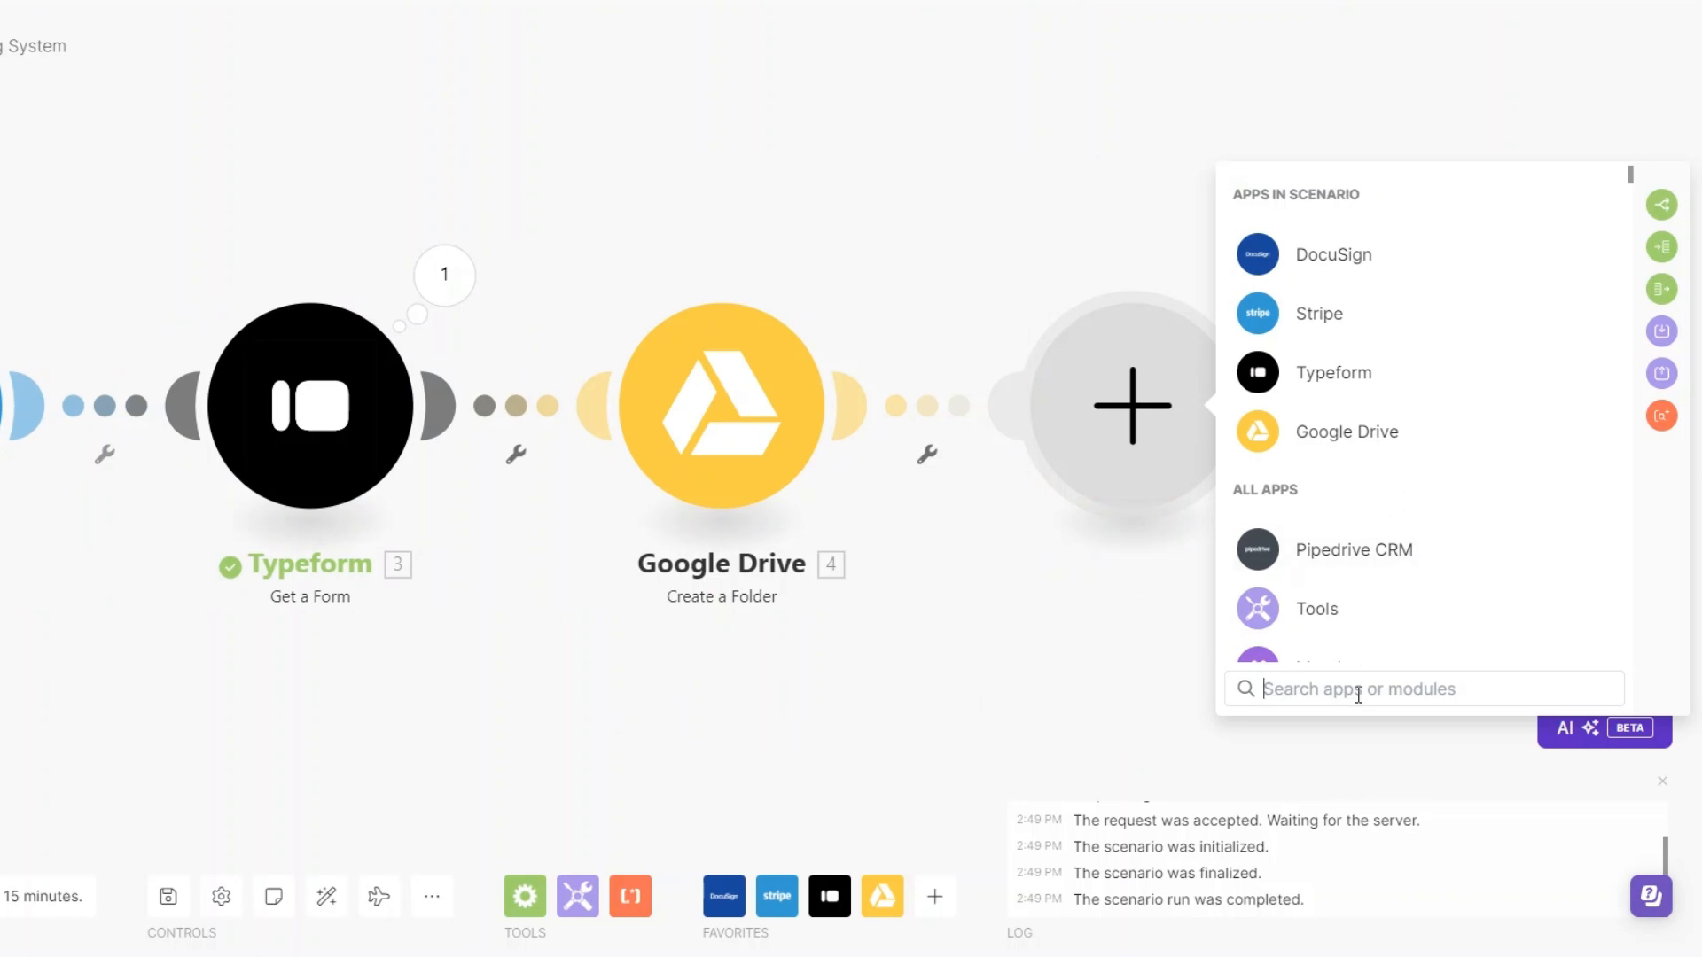
text(em)
click(1320, 605)
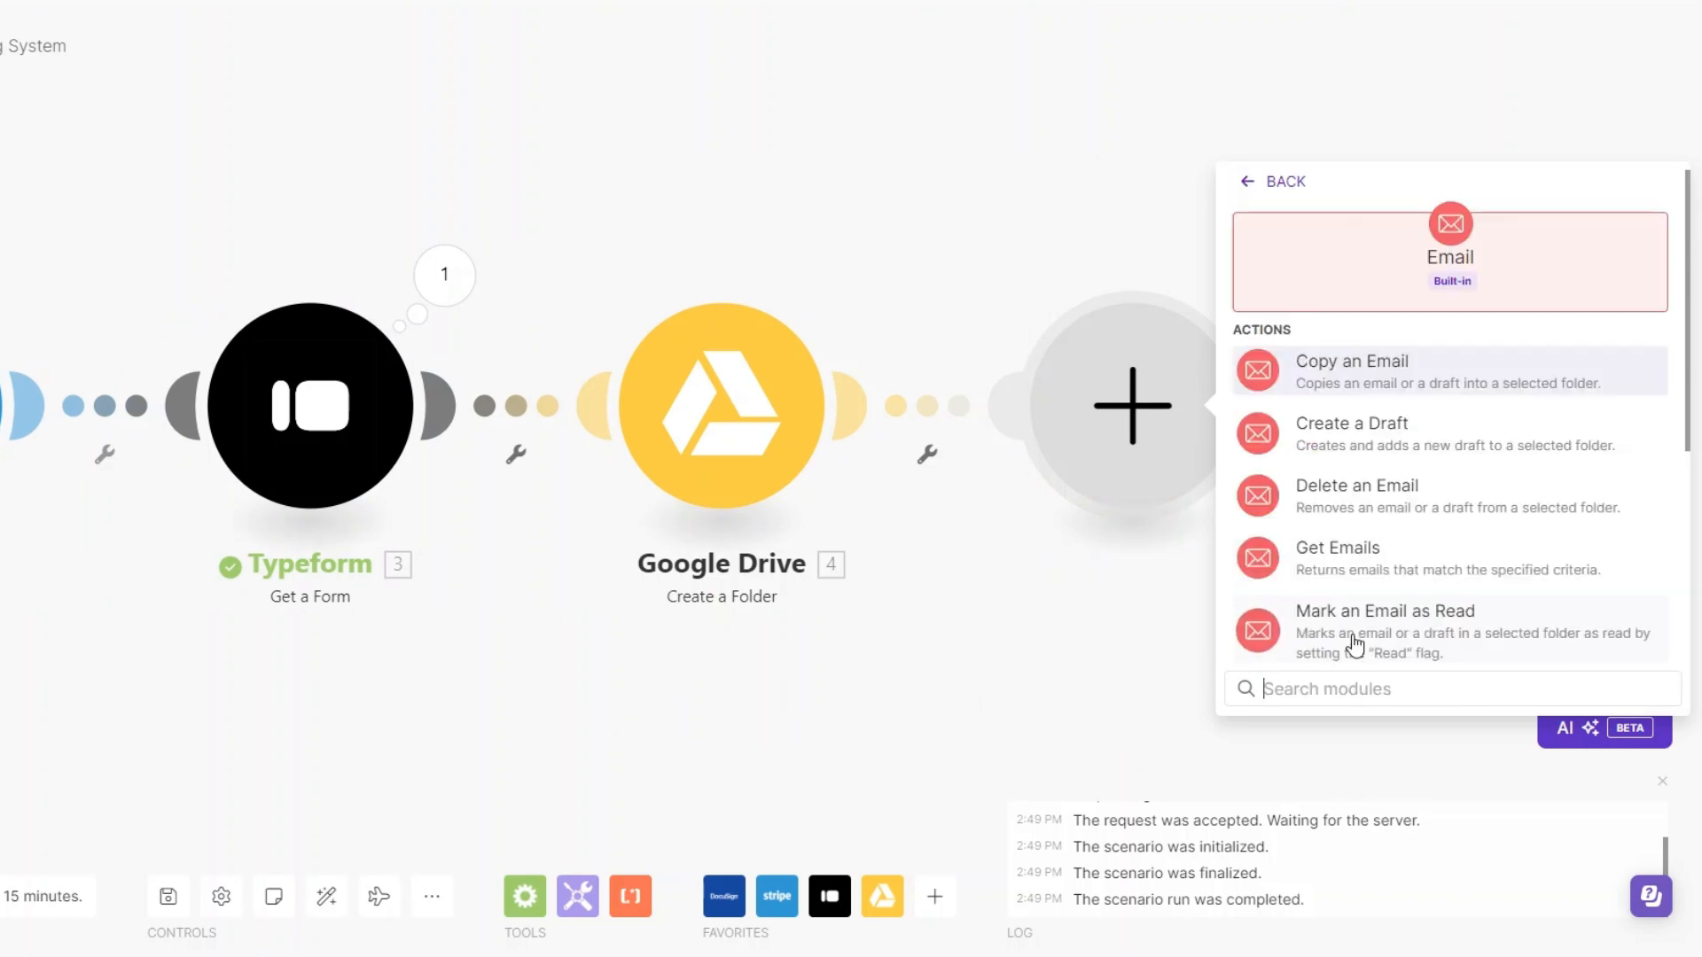
scroll(1413, 518, down, 3)
click(1399, 526)
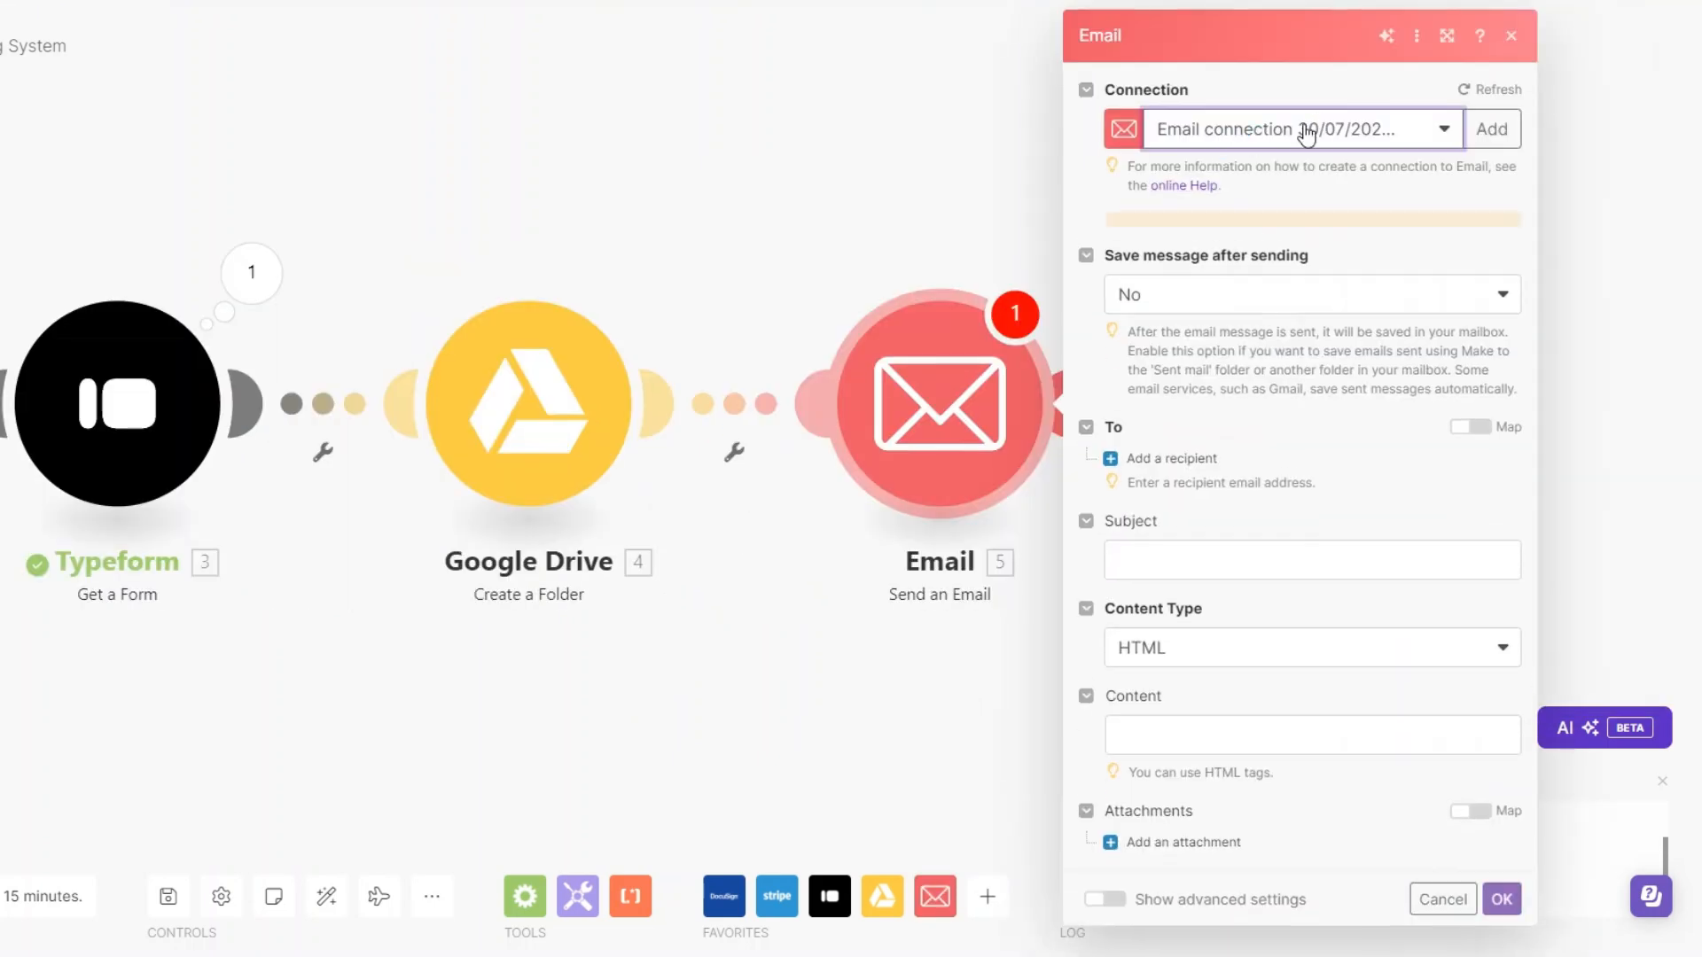
- Add one recipient to the email and enter the recipient's email address
scroll(1184, 390, down, 1)
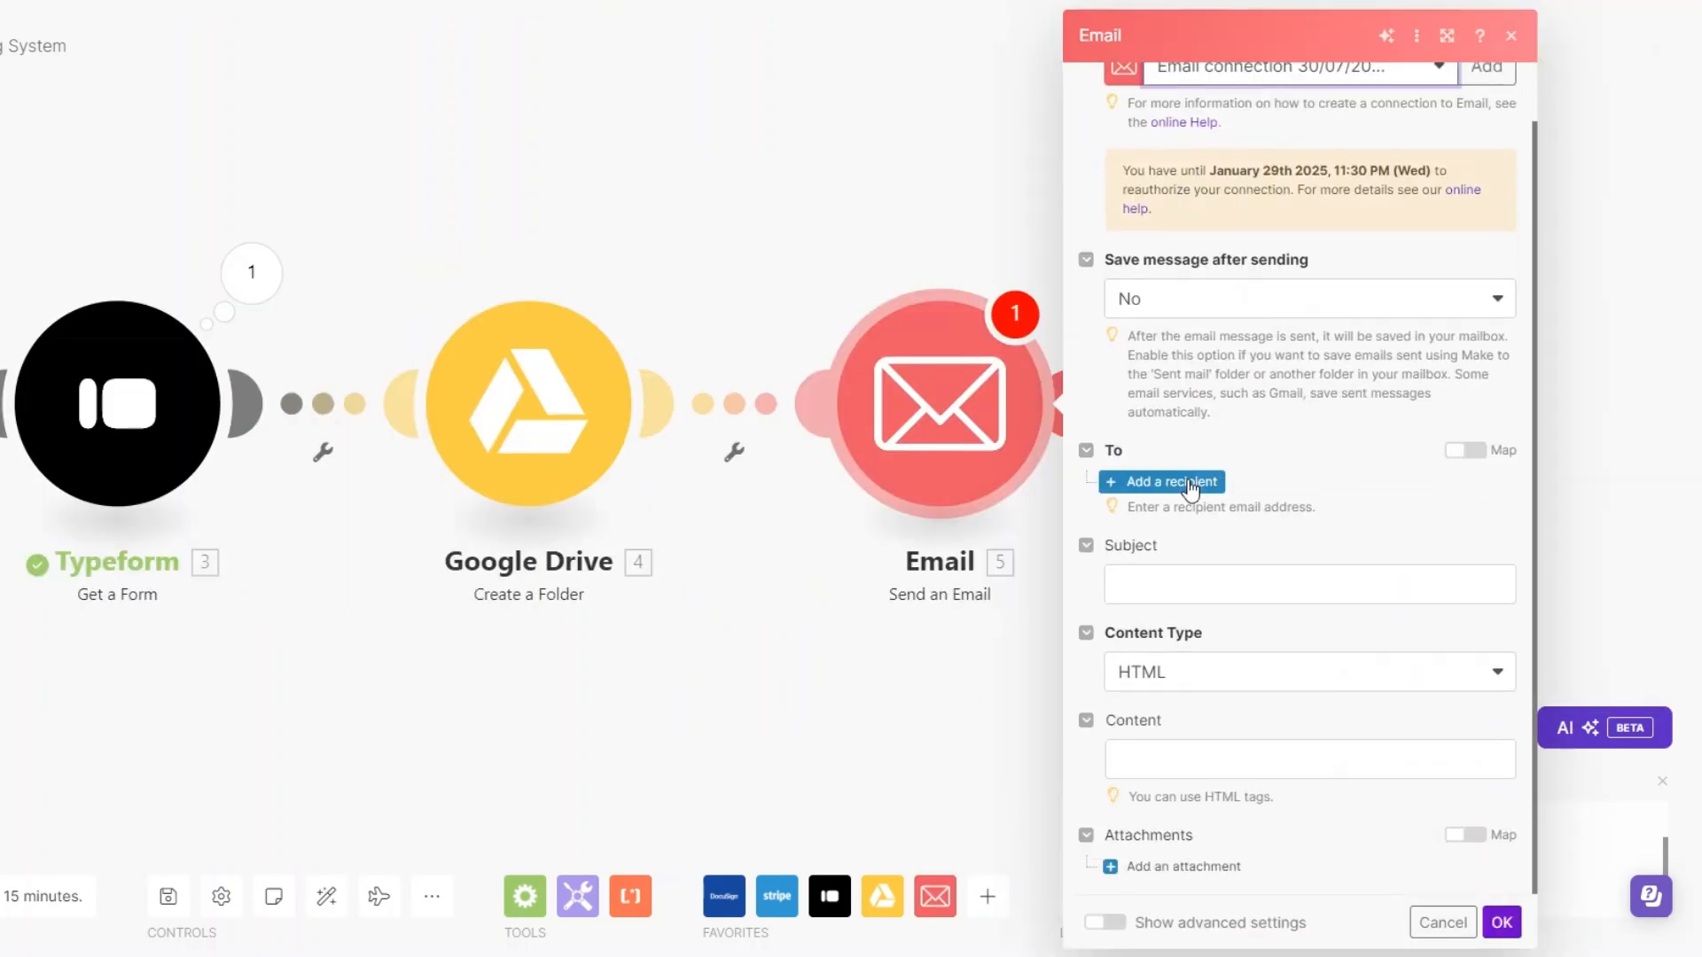
click(1161, 481)
scroll(1265, 513, down, 1)
click(1177, 429)
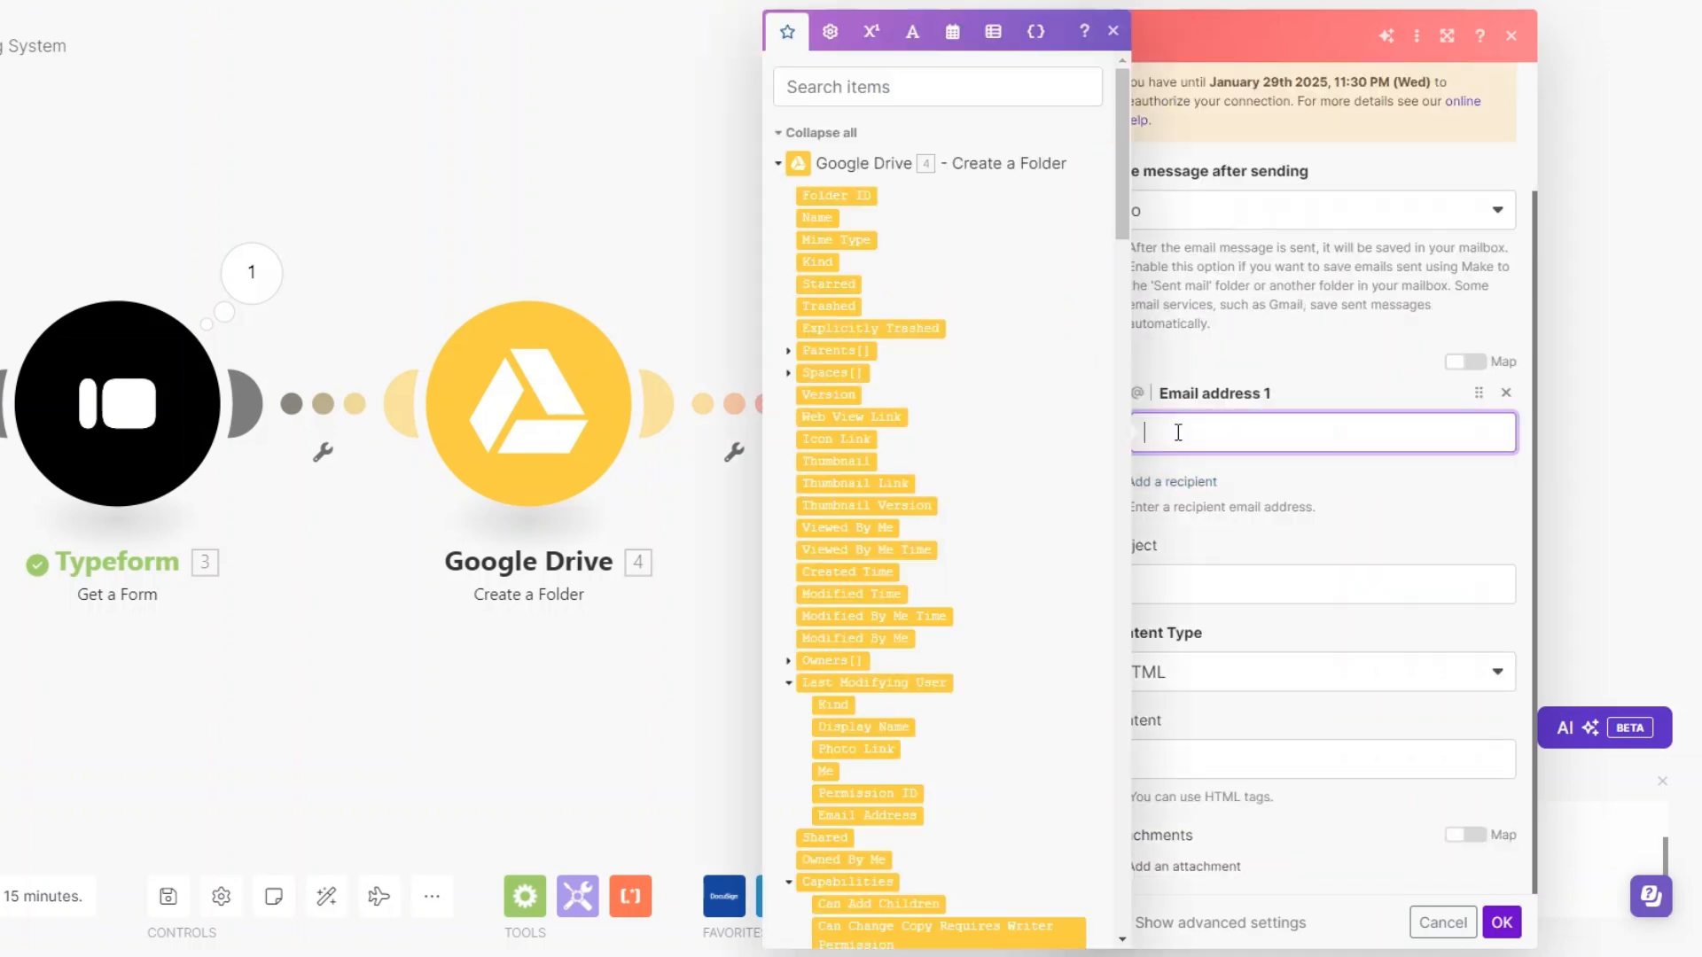
scroll(916, 506, down, 15)
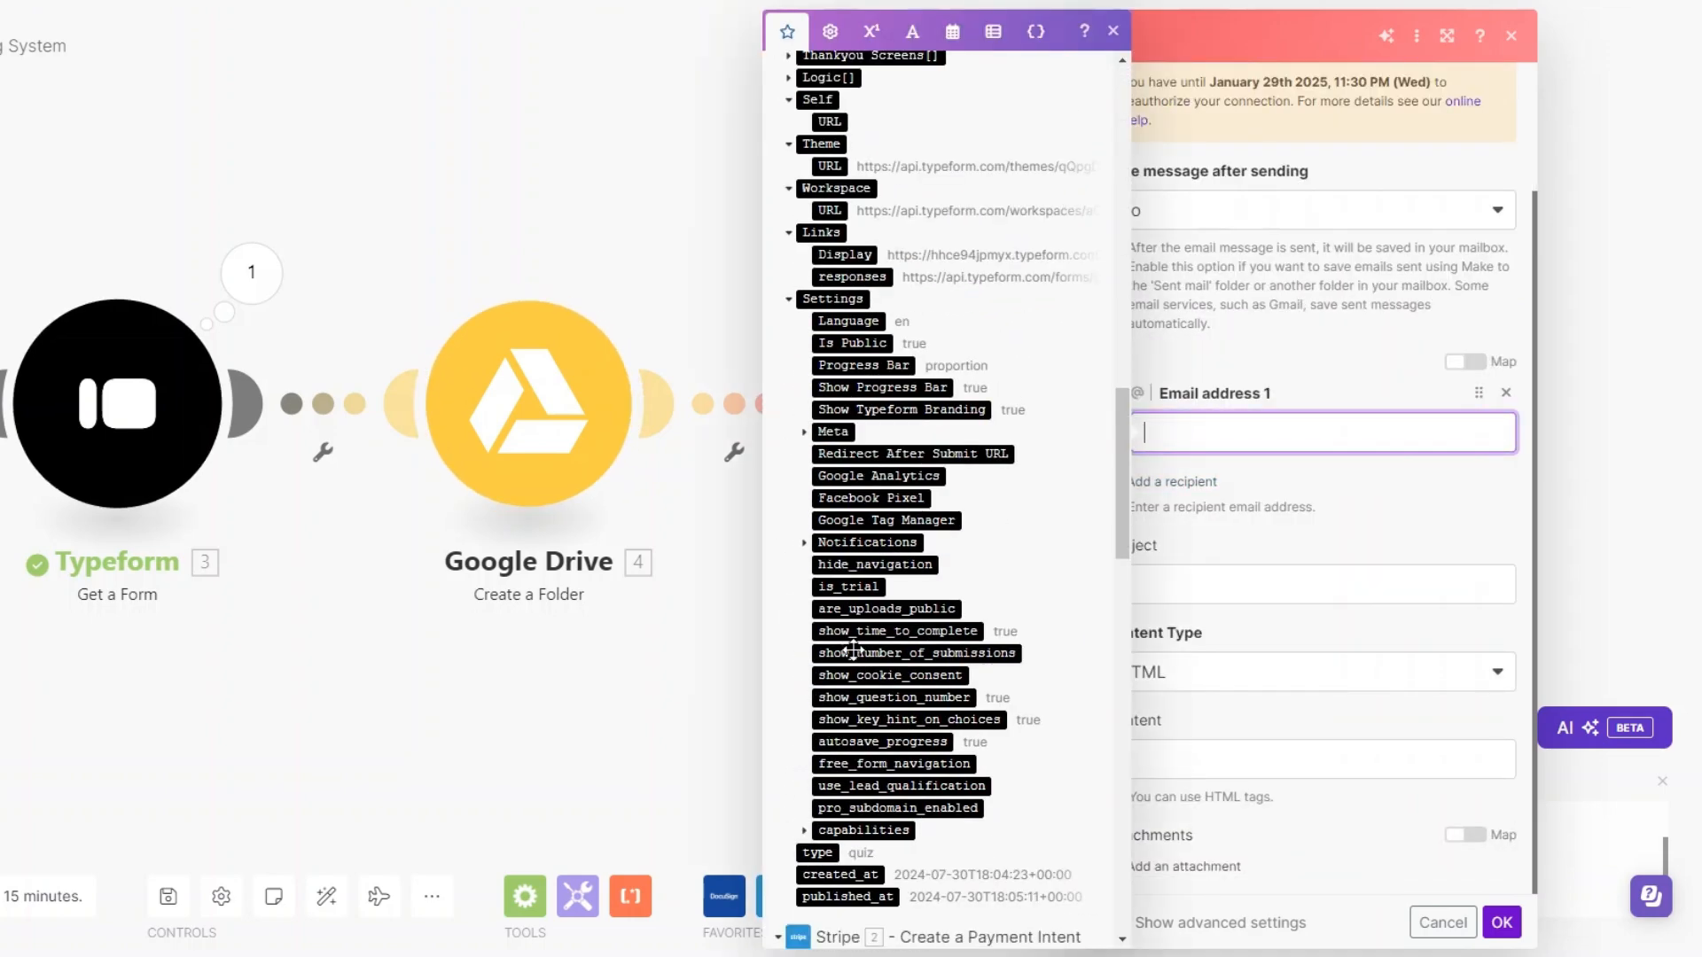
scroll(957, 443, down, 12)
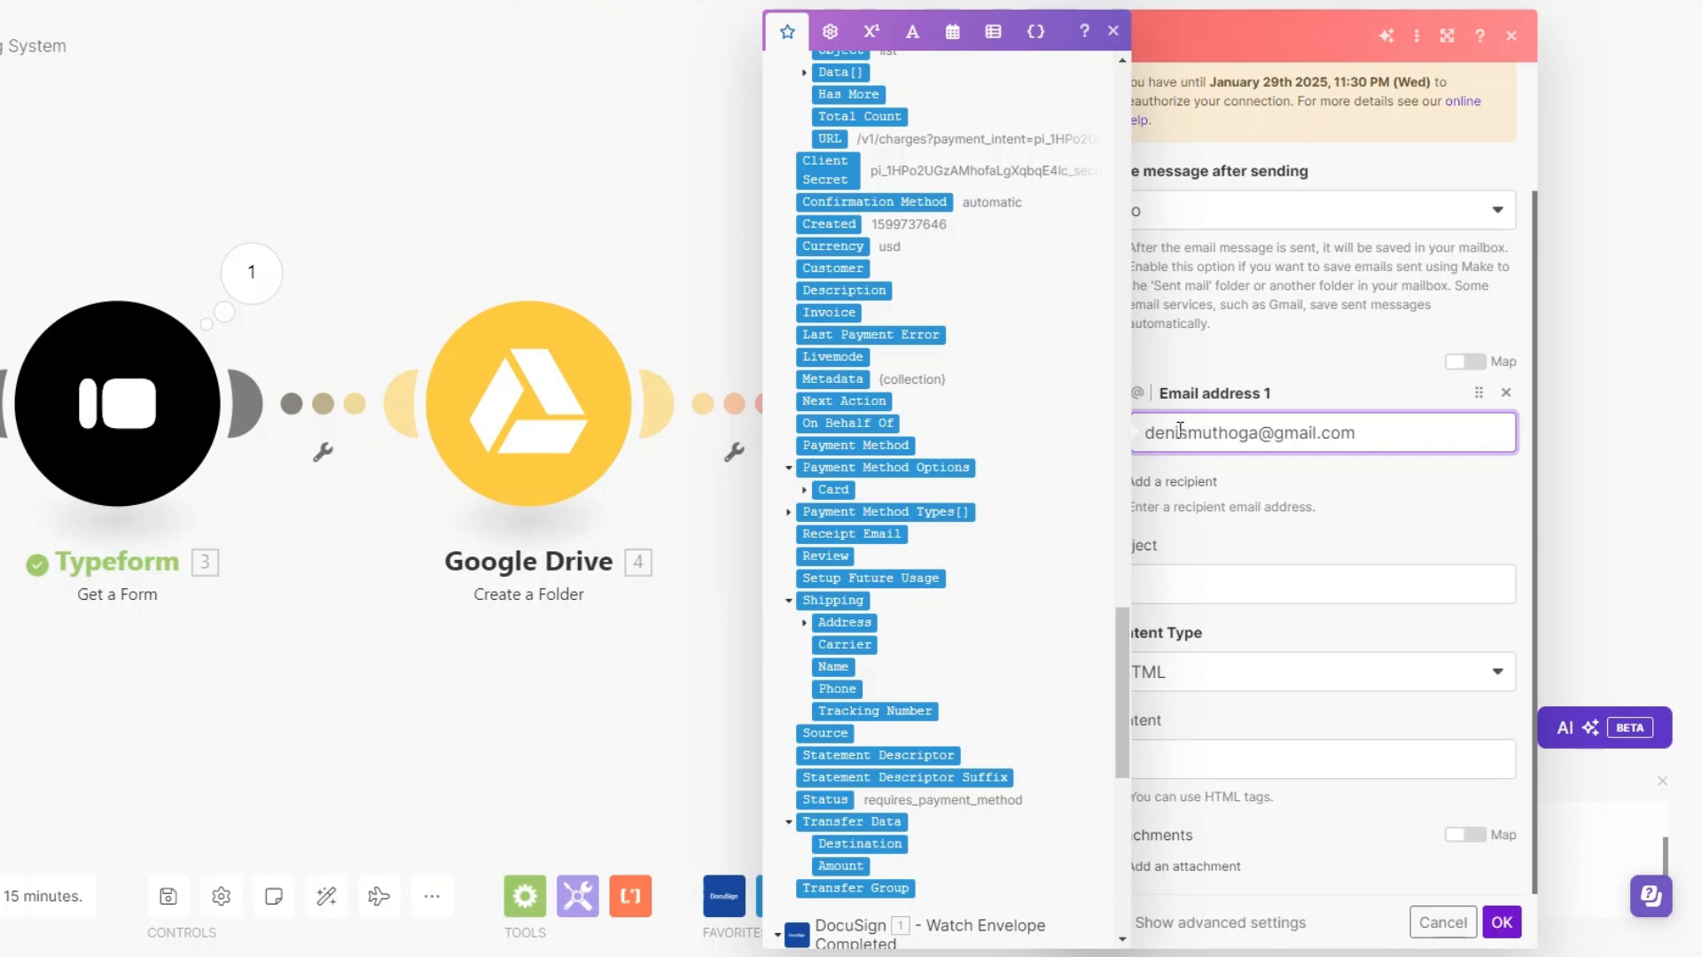
scroll(1039, 386, up, 10)
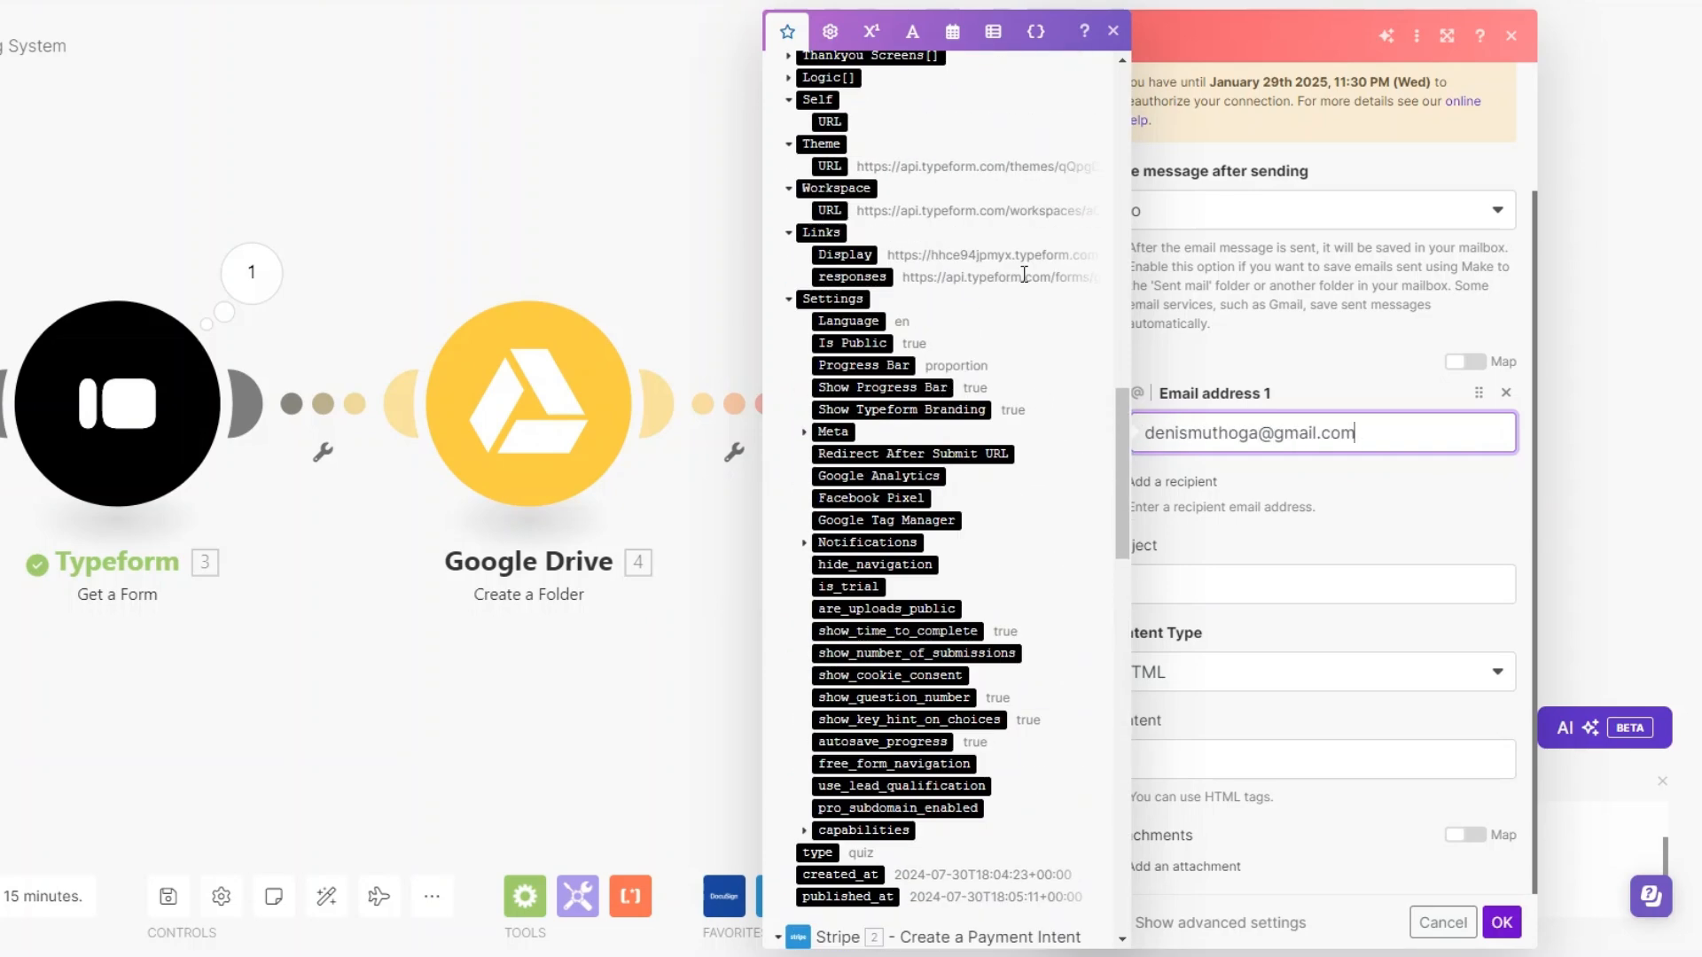
- Set the subject to "Welcome! Here are the Next Steps to Get Started." and fill the HTML content with the onboarding welcome message
click(1284, 544)
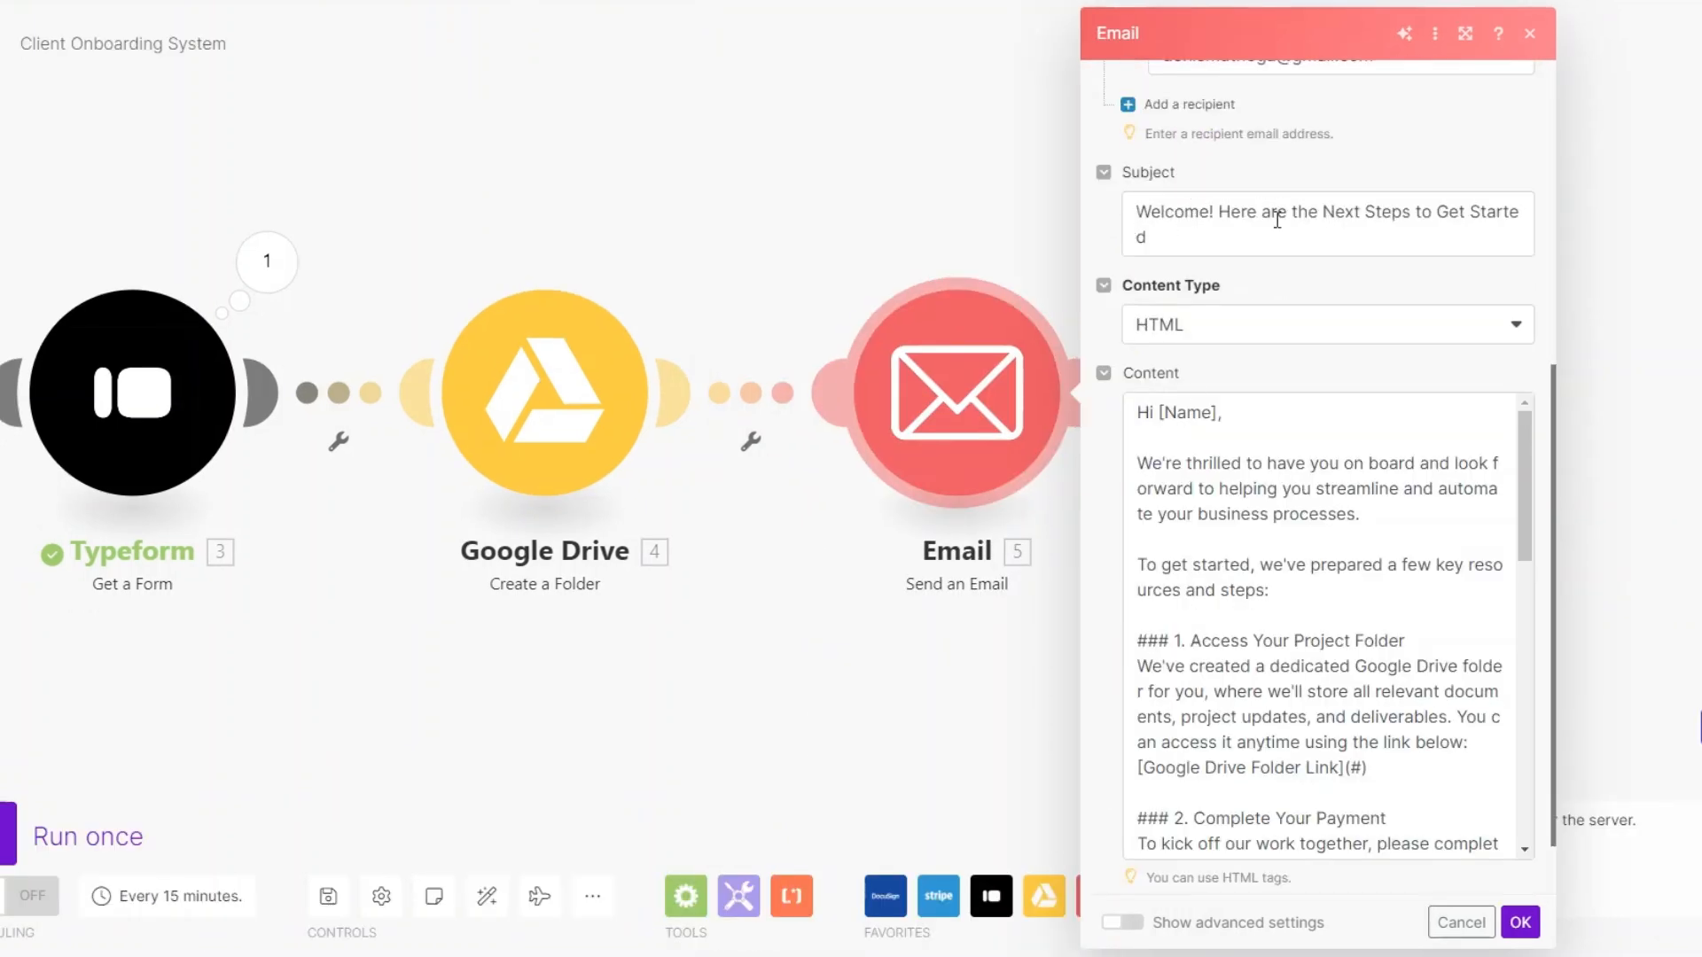
click(1196, 241)
text(.)
- Examine the email body's Google Drive folder link placeholder and the Google Drive folder items available for mapping
click(944, 459)
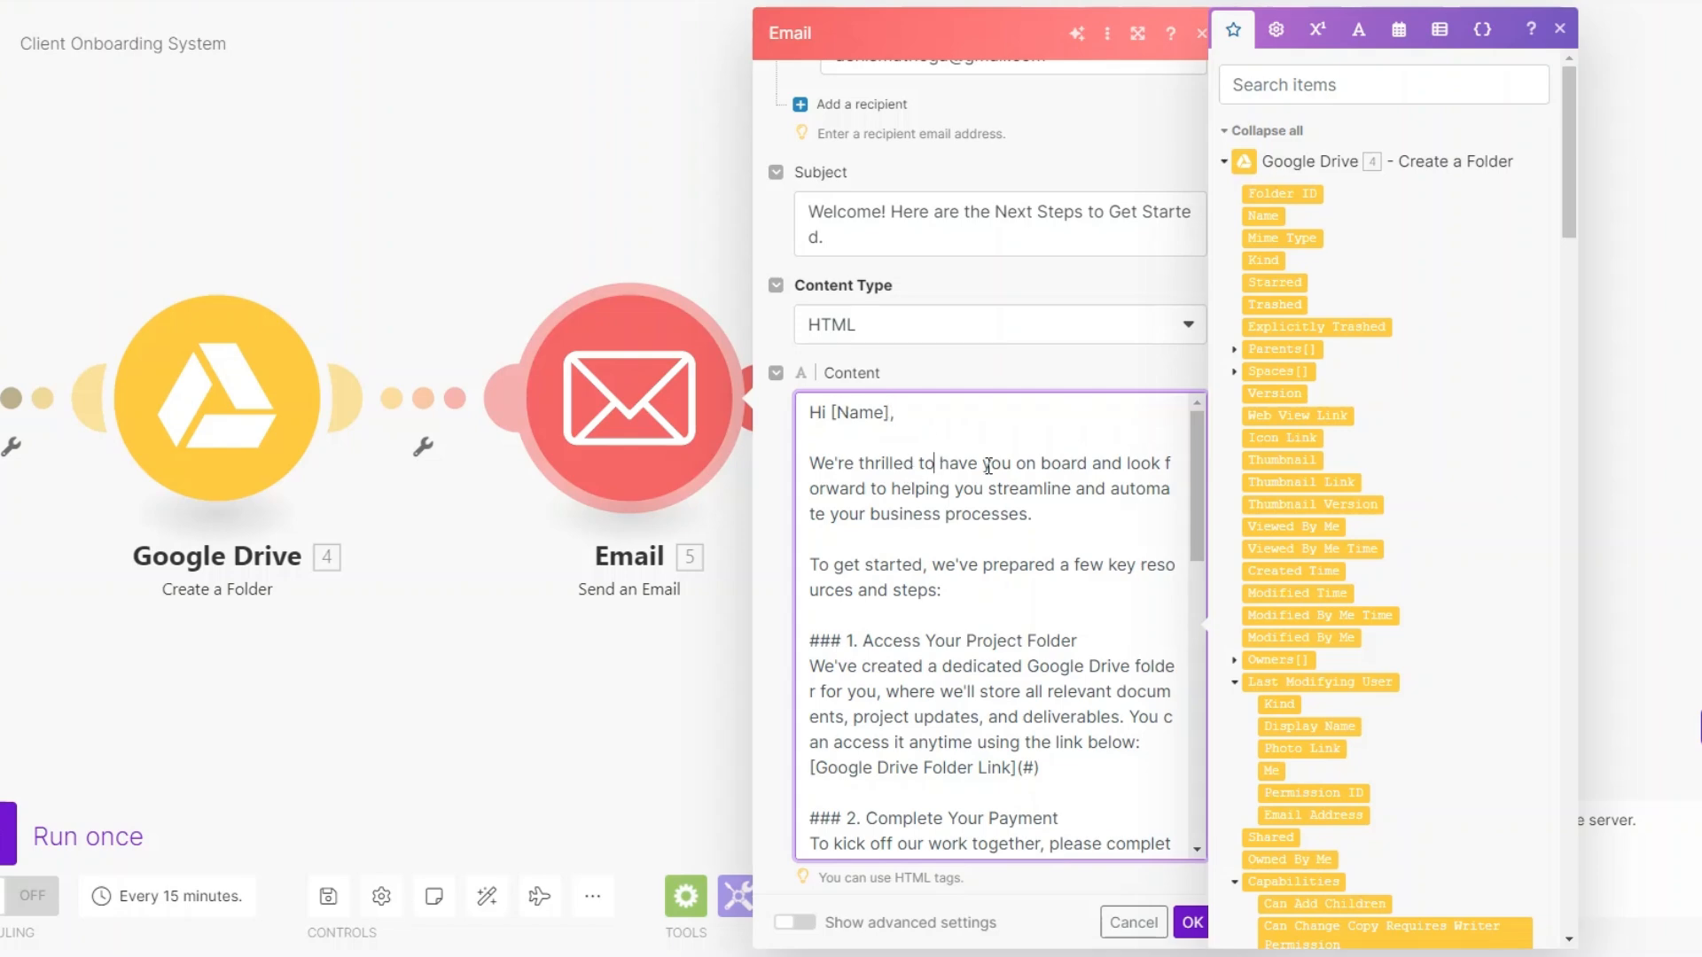
scroll(1519, 556, down, 15)
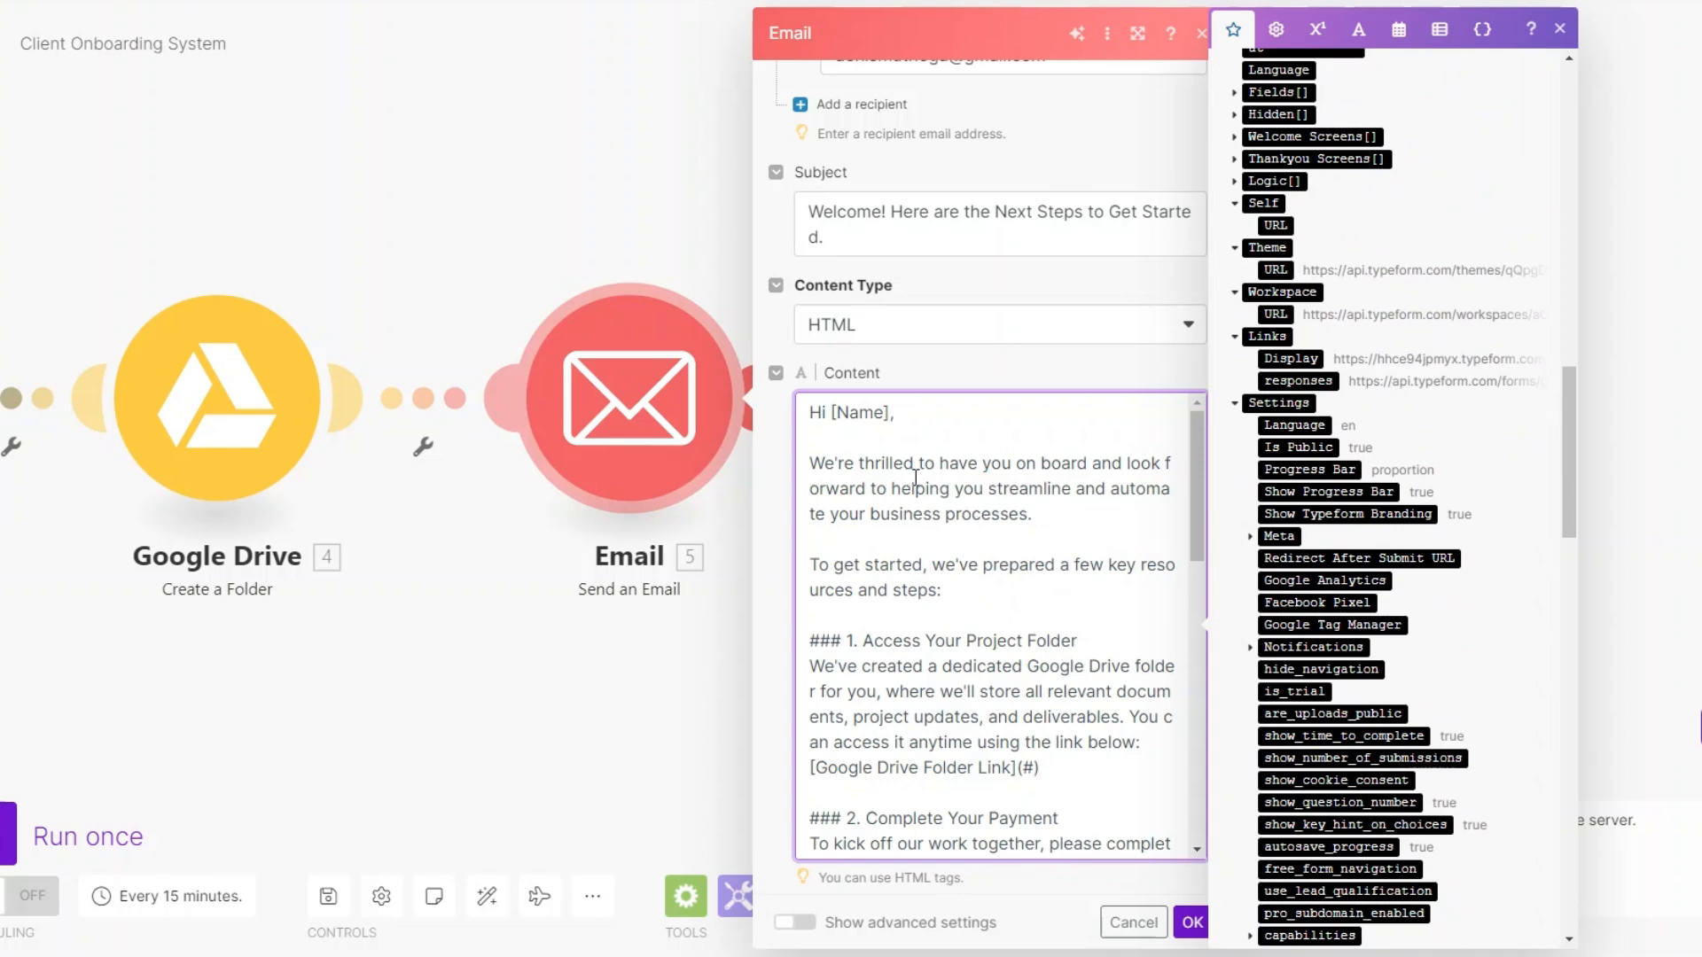
scroll(913, 477, down, 2)
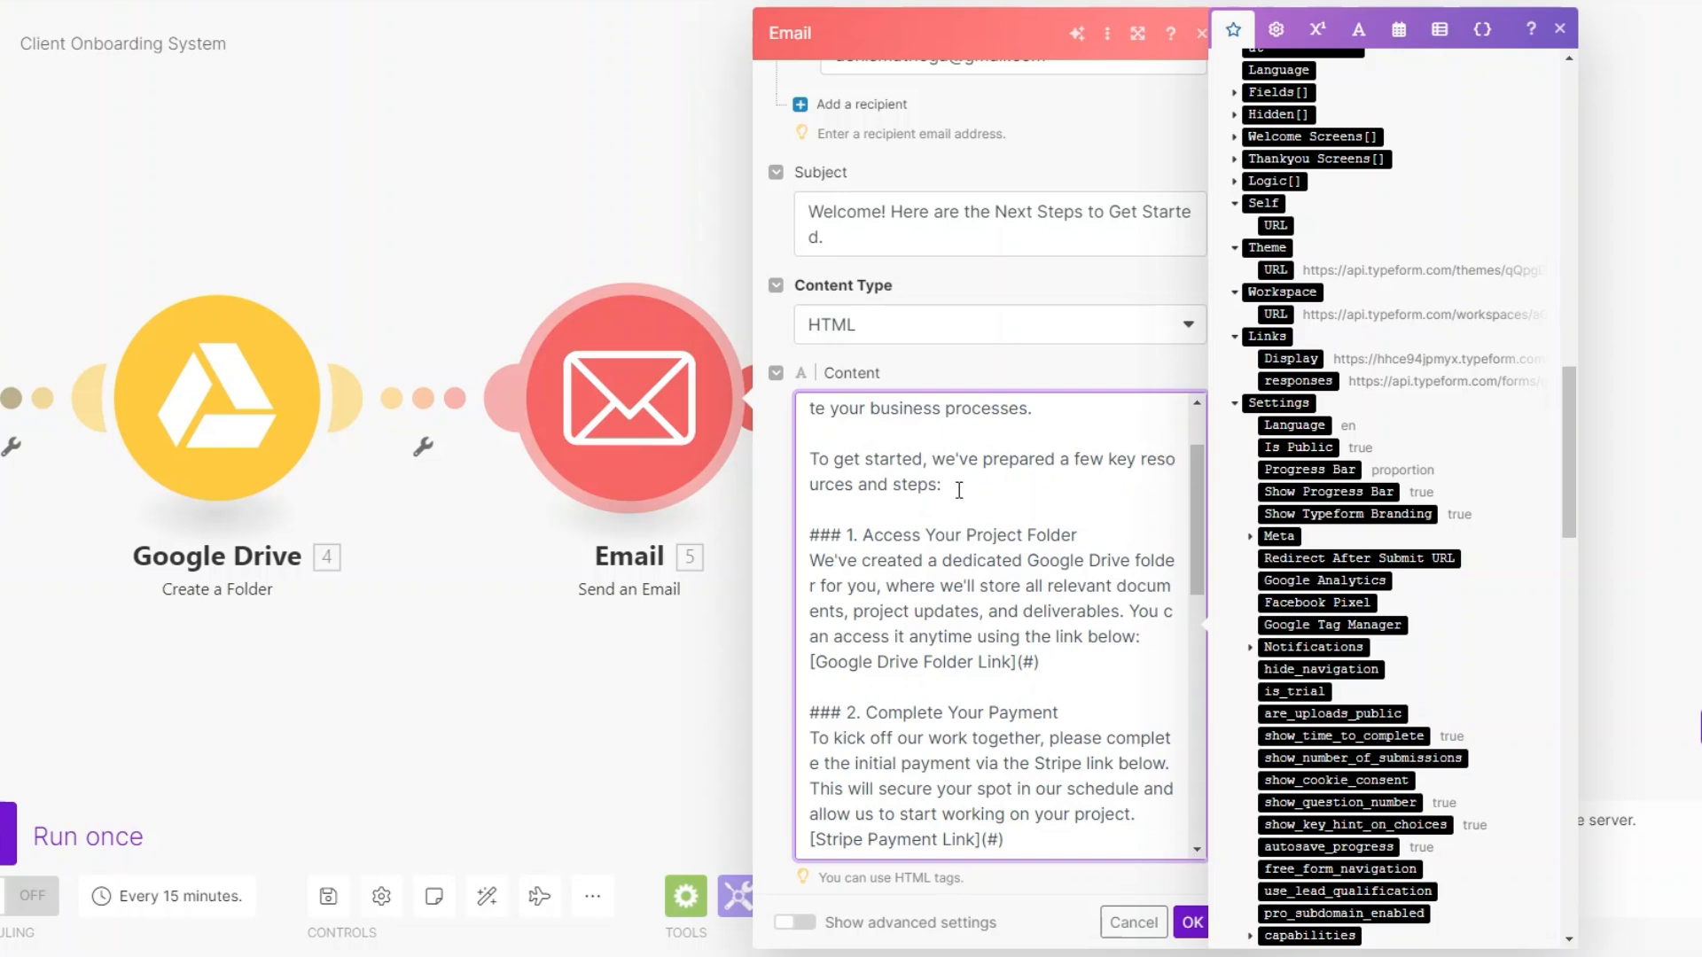
scroll(958, 490, down, 2)
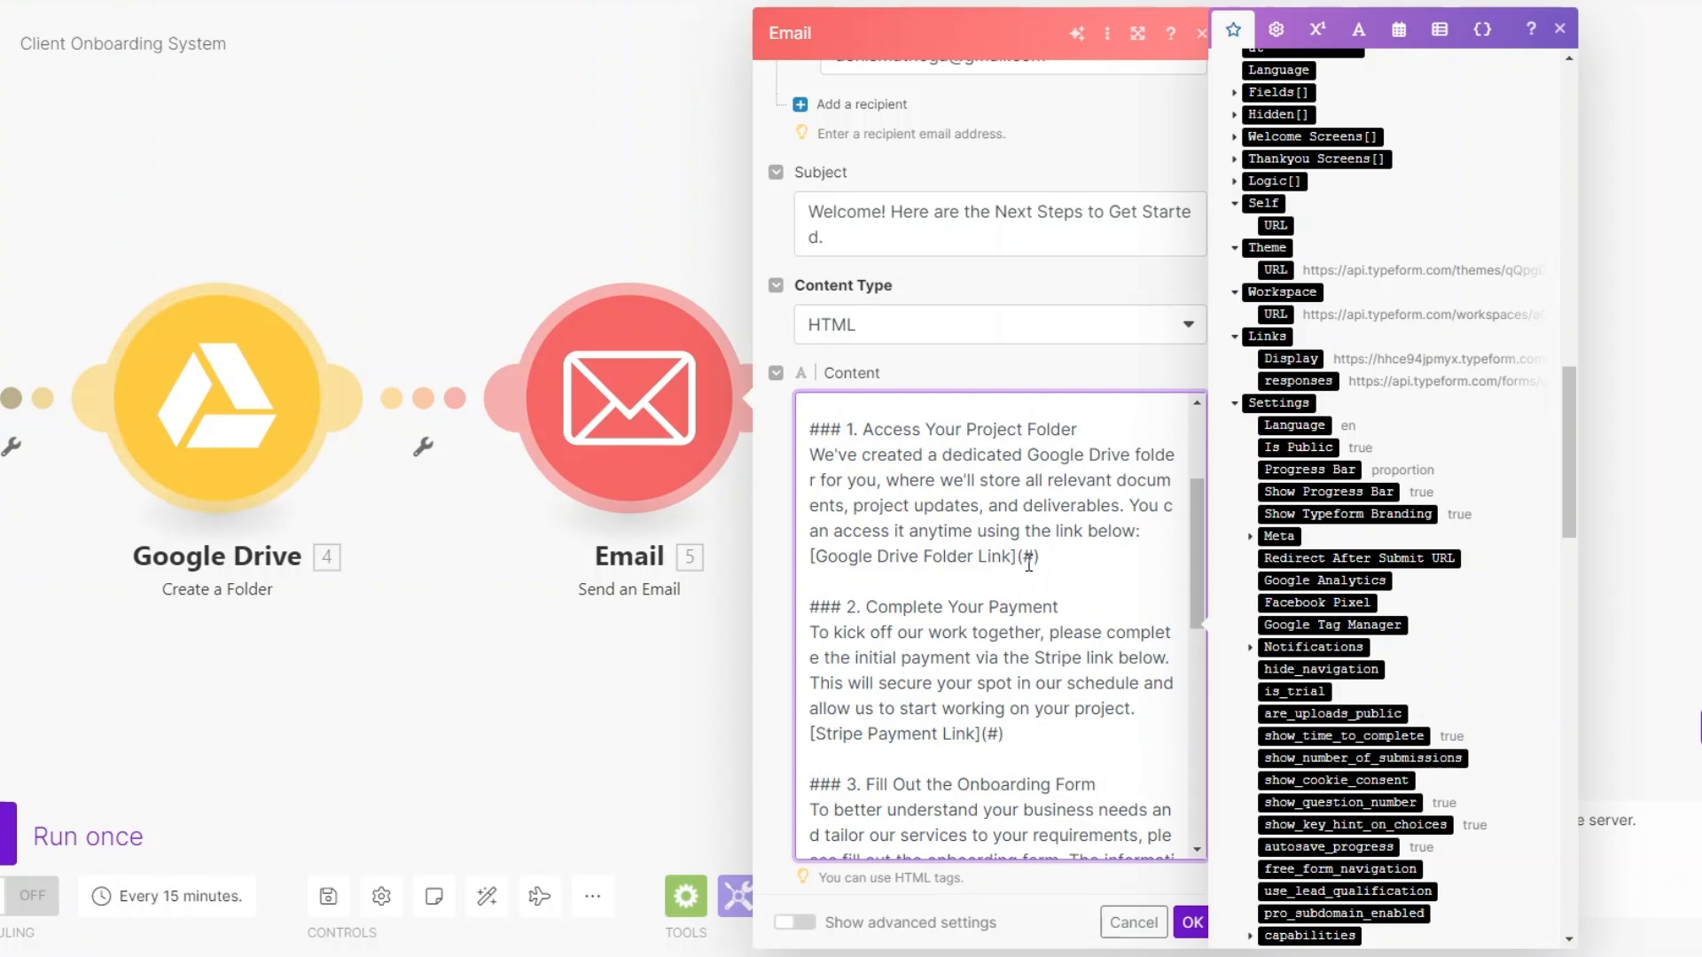
drag(1021, 556, 808, 557)
scroll(1427, 545, up, 5)
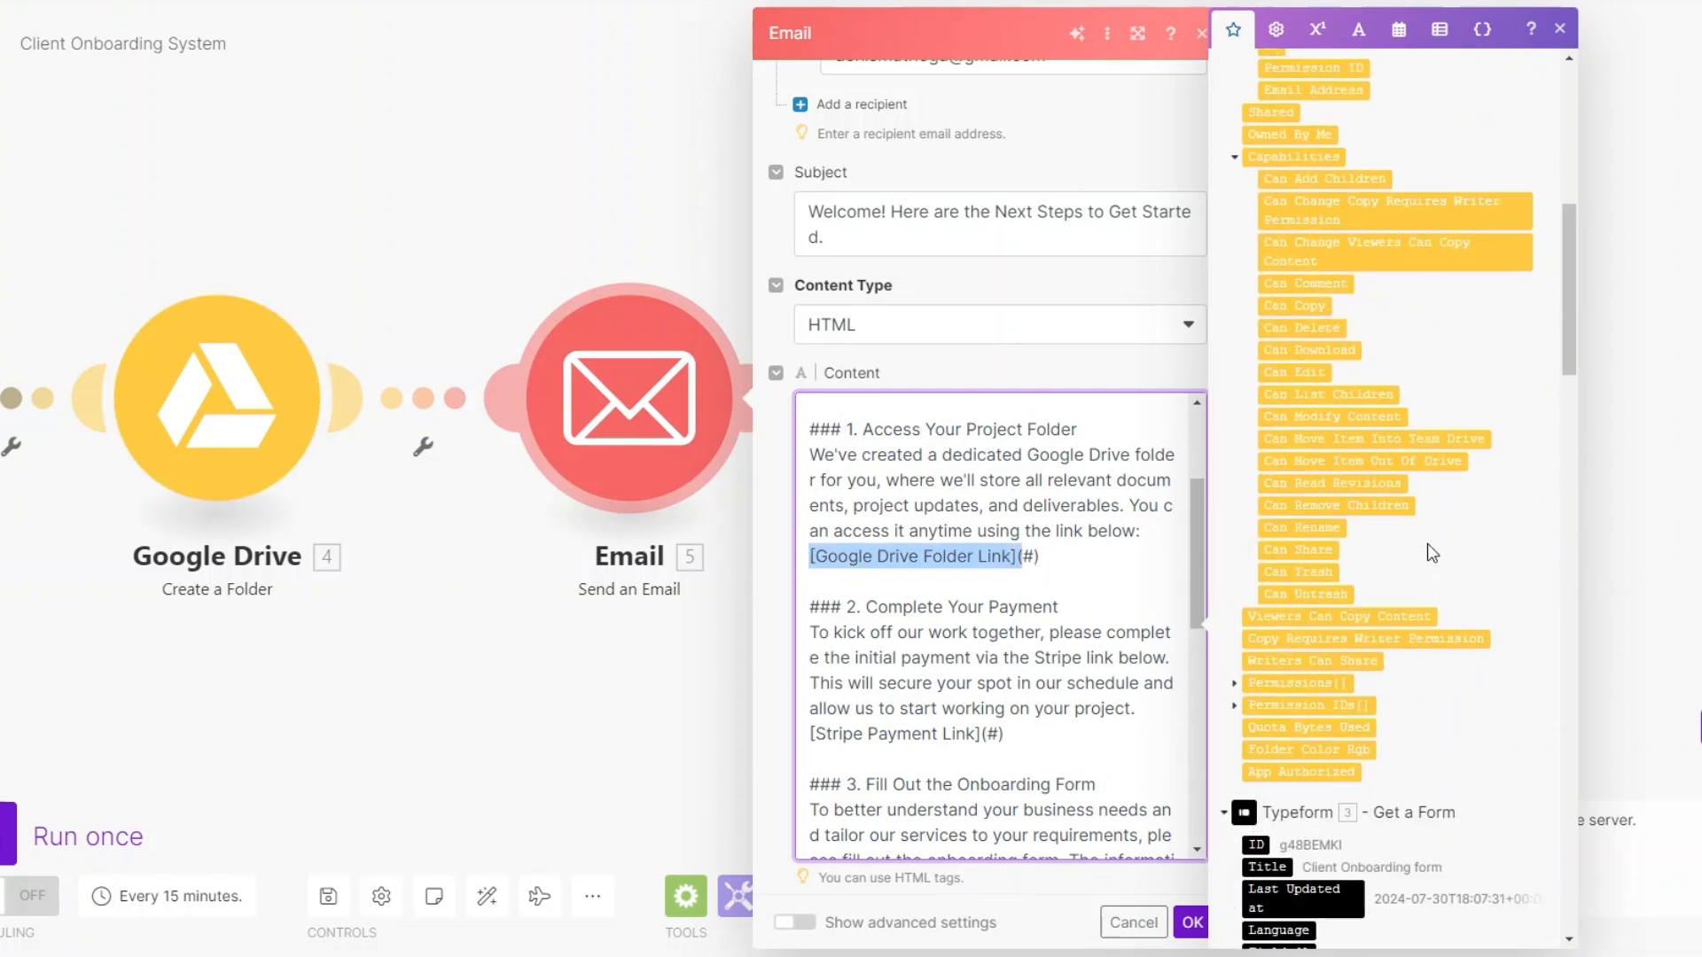
scroll(1427, 544, up, 7)
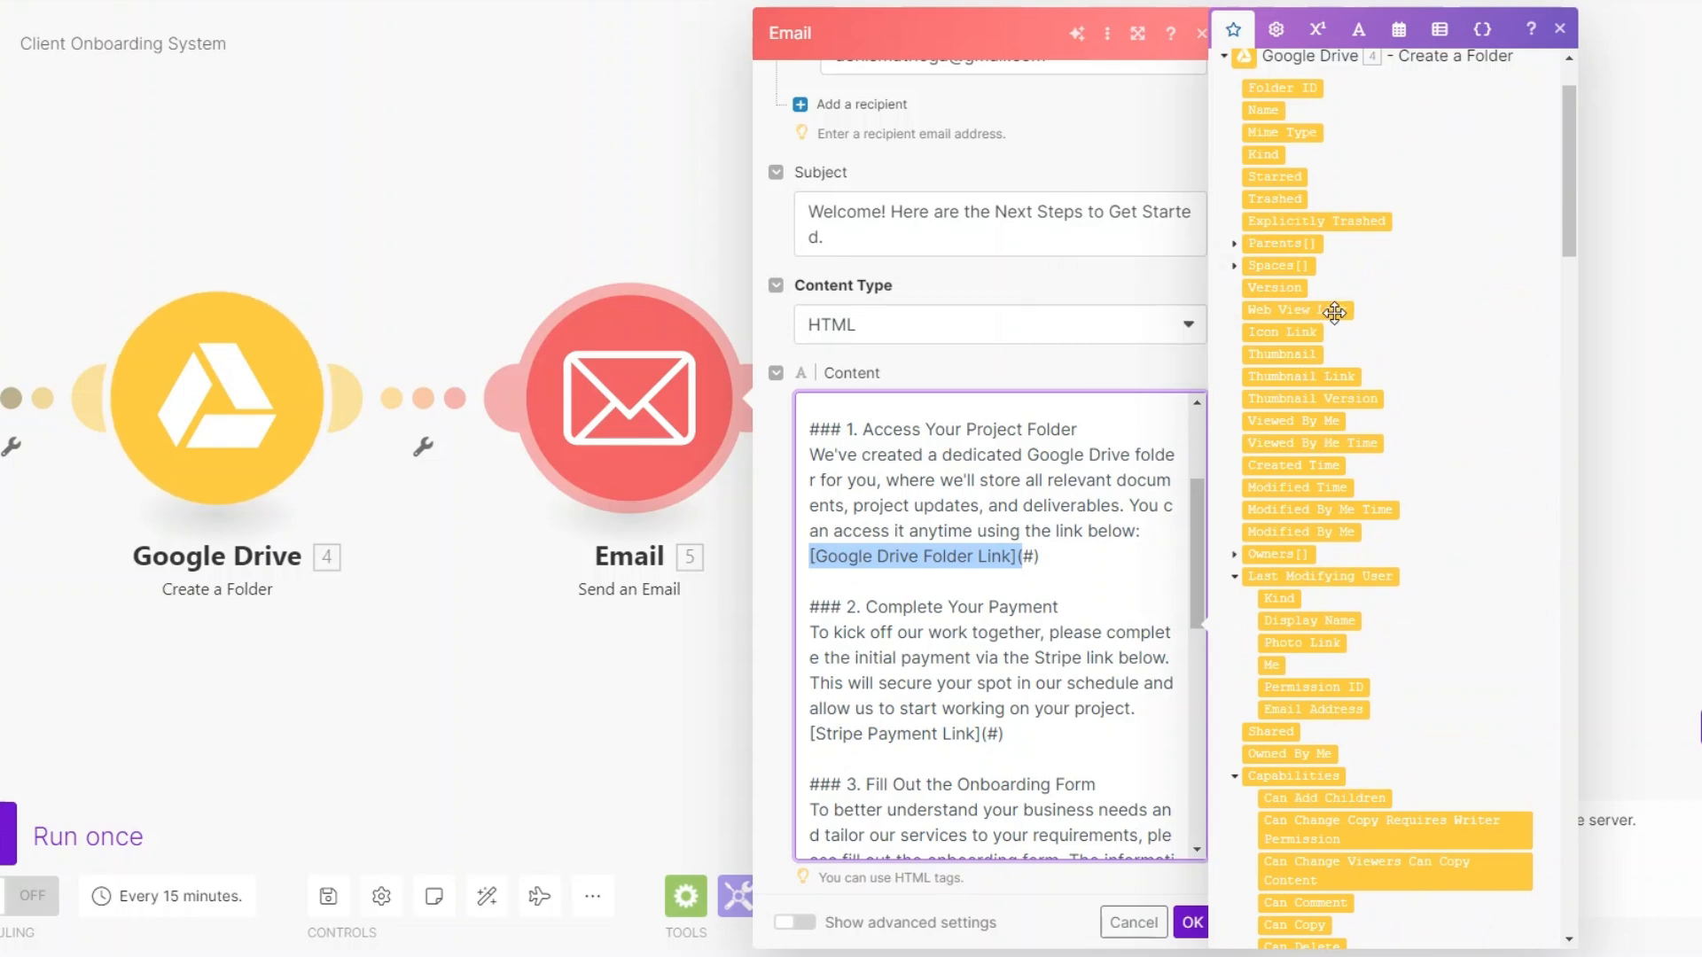
click(1046, 551)
scroll(1071, 570, down, 3)
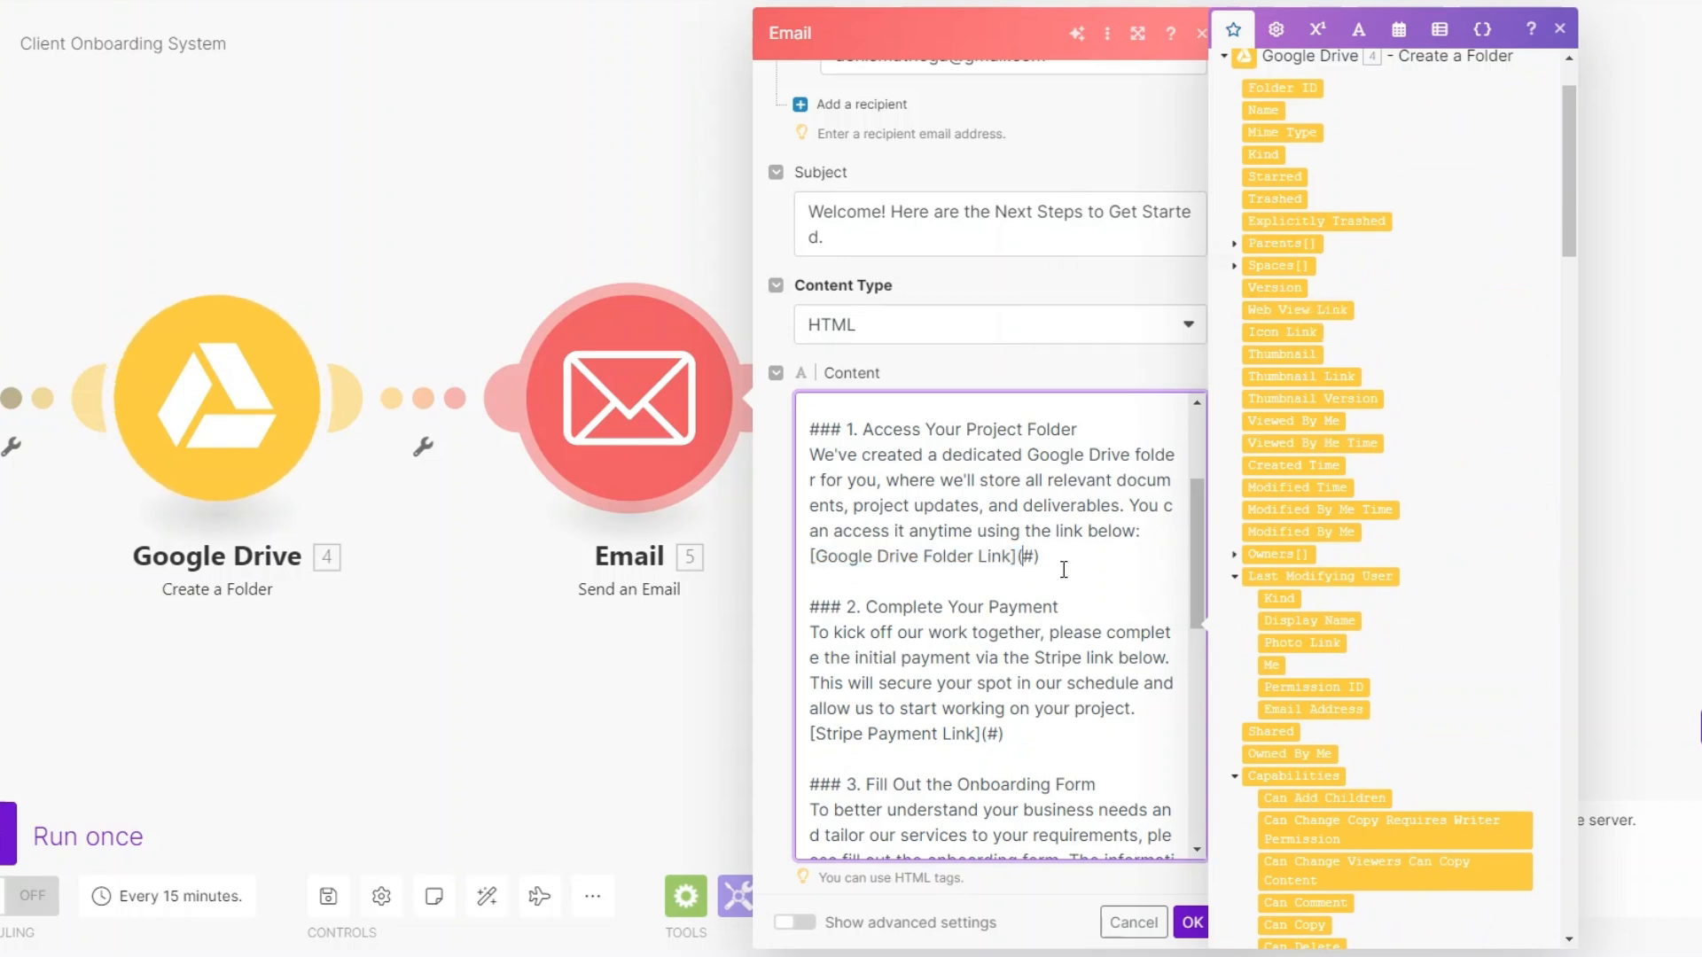
scroll(975, 568, up, 2)
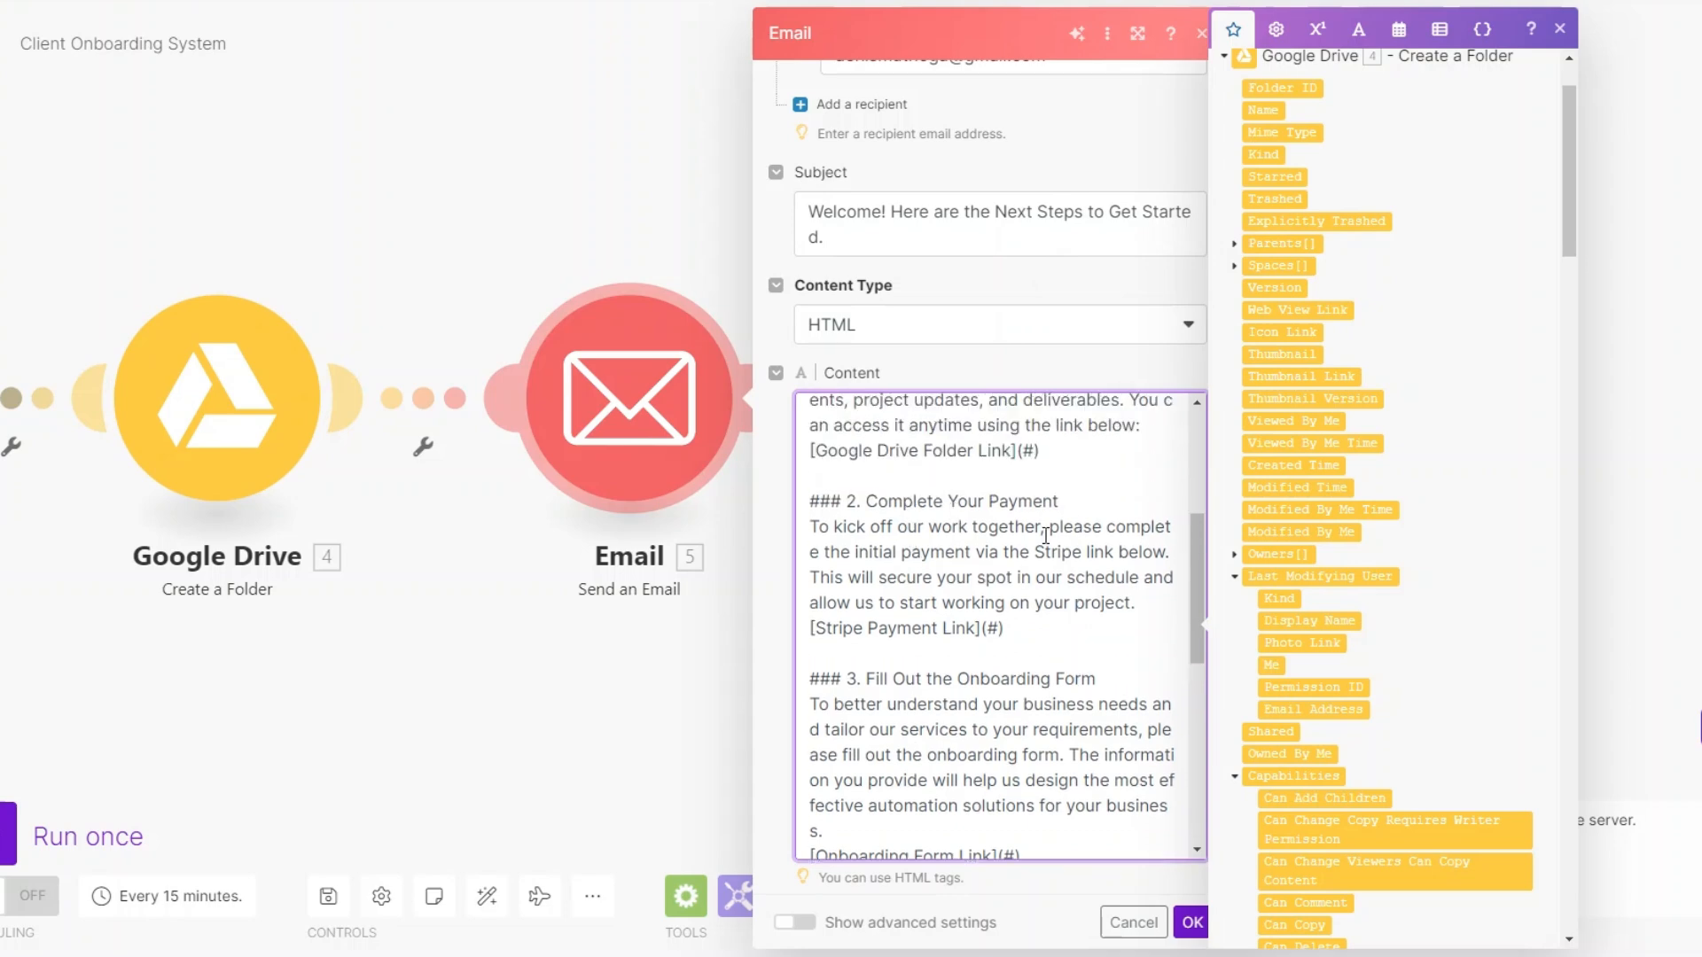
- Review the email's payment and onboarding form link placeholders, the Stripe and Typeform items, and the next-steps and support team sections
scroll(1421, 647, down, 15)
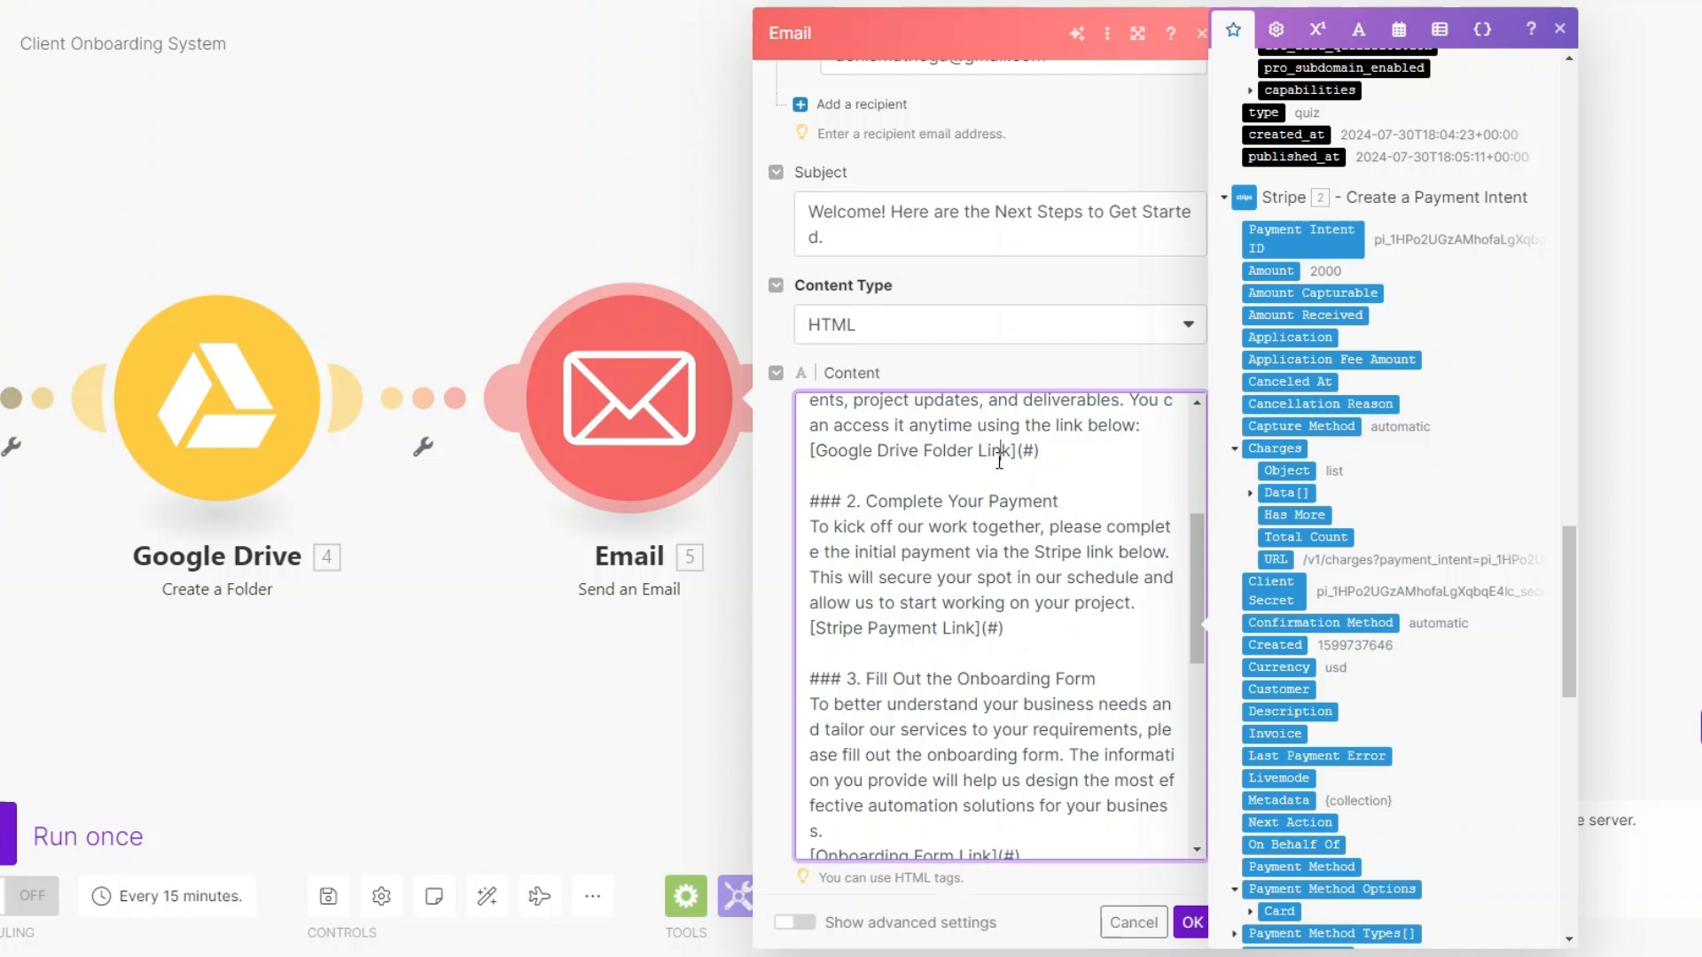
scroll(1043, 467, down, 3)
click(956, 644)
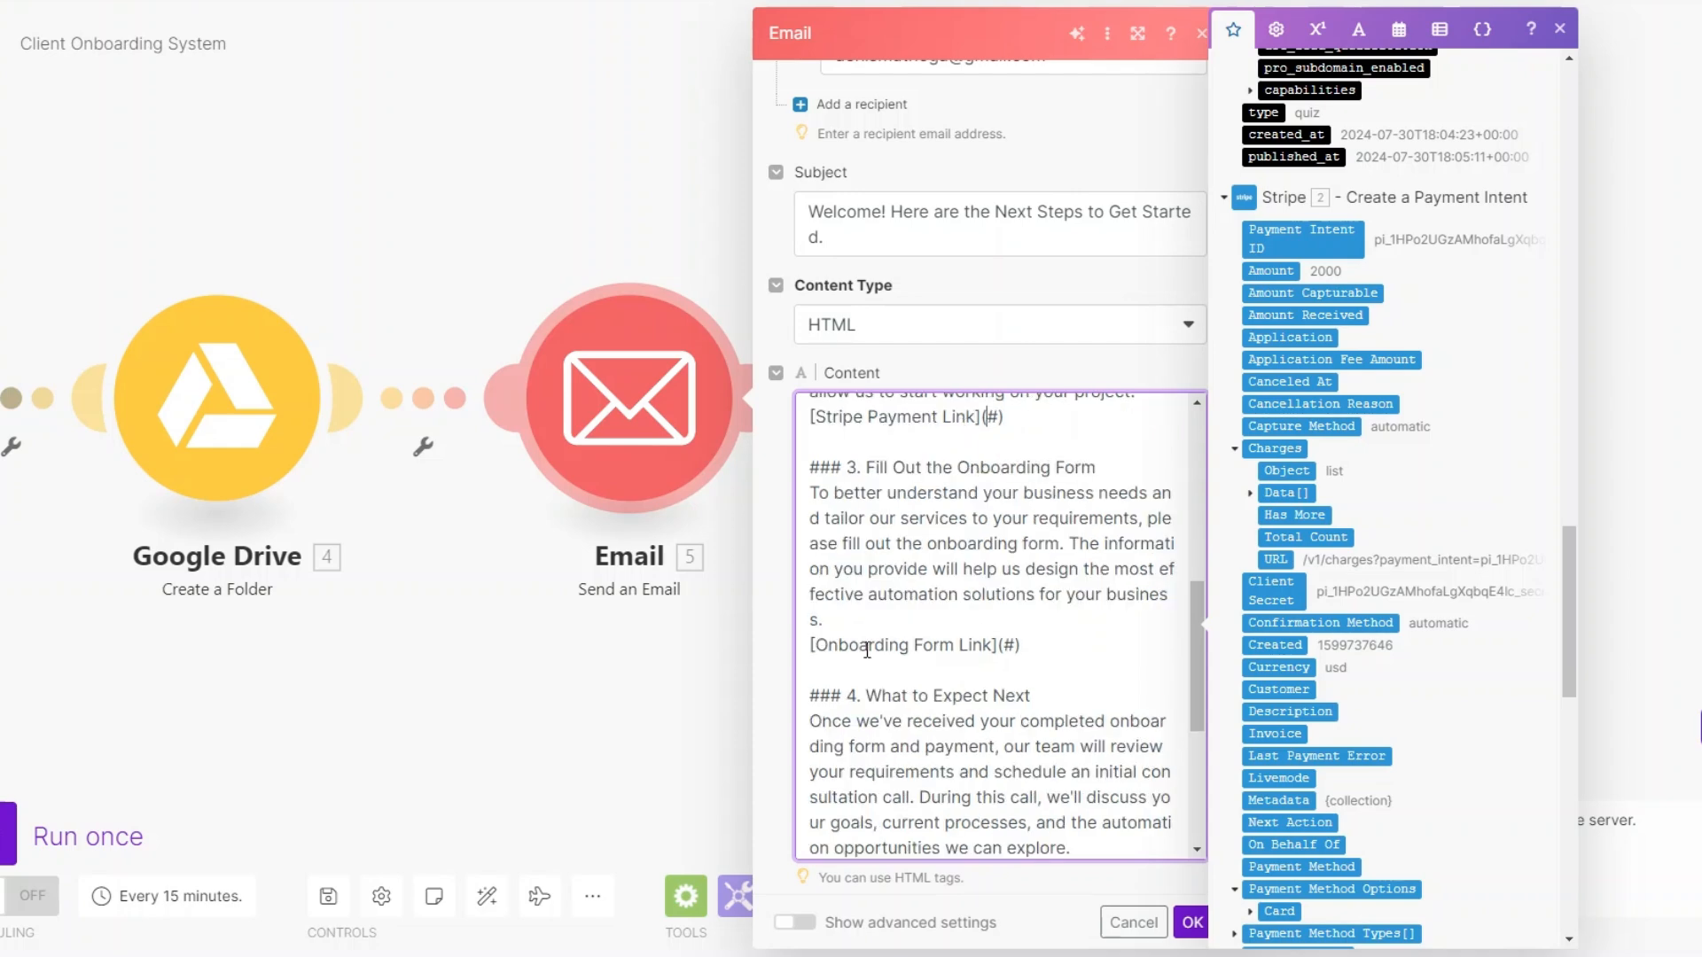
scroll(1422, 499, up, 5)
scroll(975, 638, up, 2)
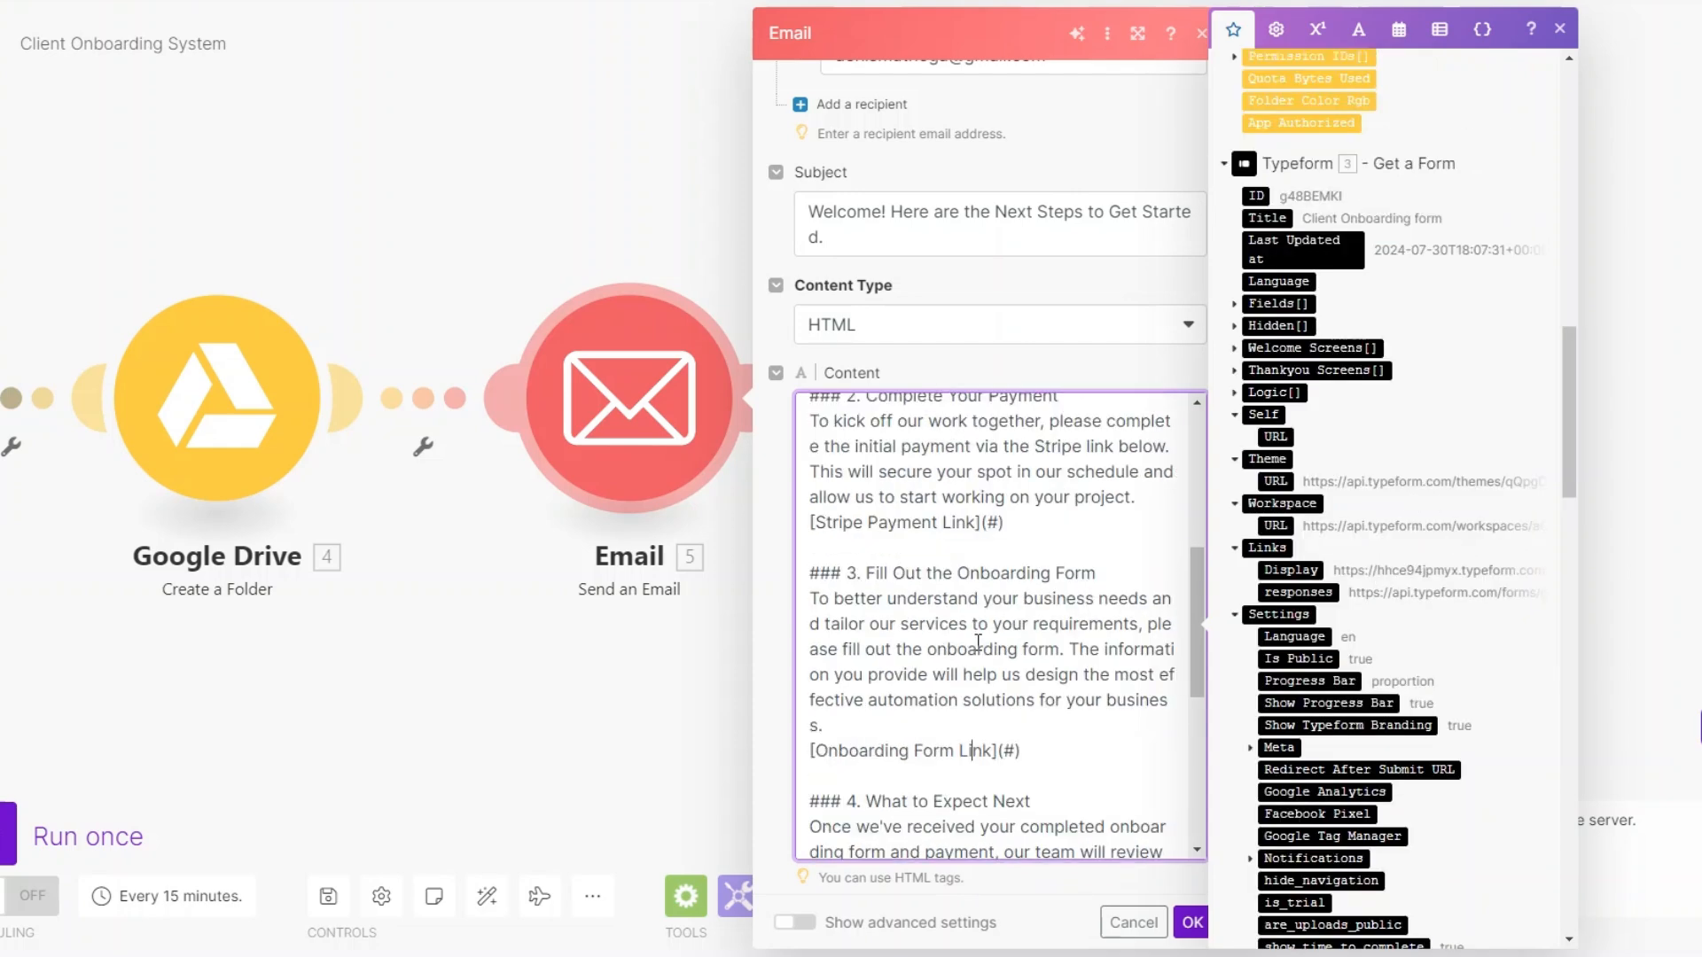
scroll(977, 642, down, 5)
scroll(978, 642, up, 1)
scroll(977, 641, up, 1)
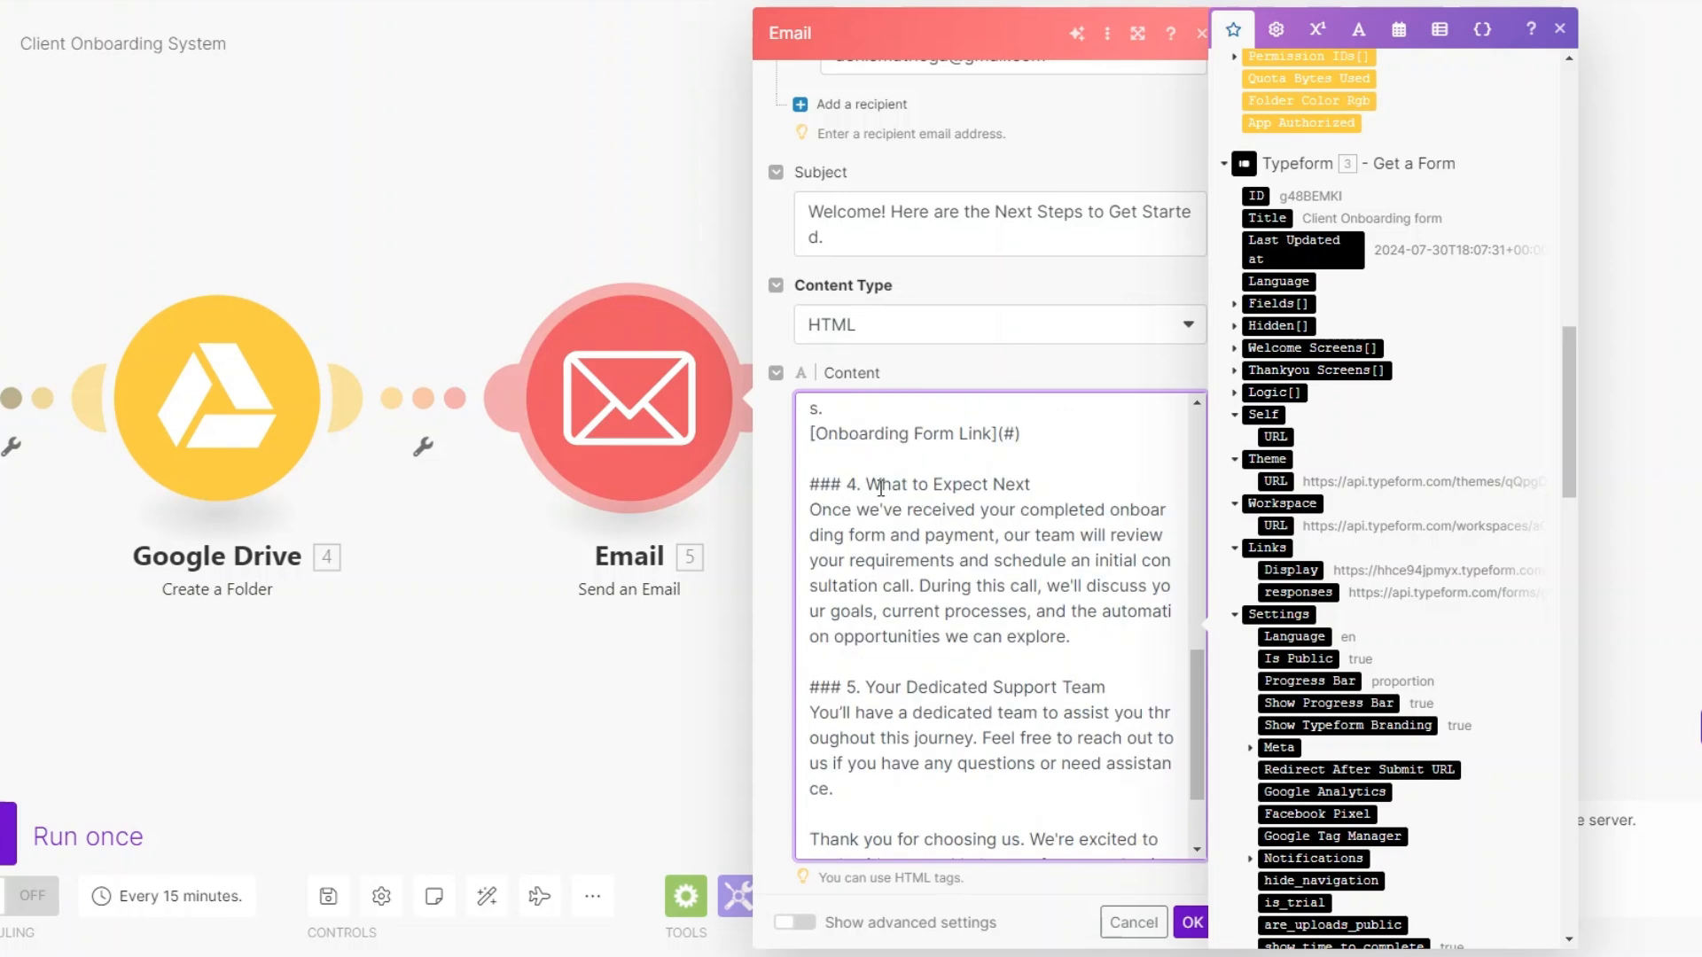
drag(852, 486, 1108, 512)
click(1031, 610)
scroll(1000, 623, down, 2)
drag(865, 565, 1122, 567)
click(998, 676)
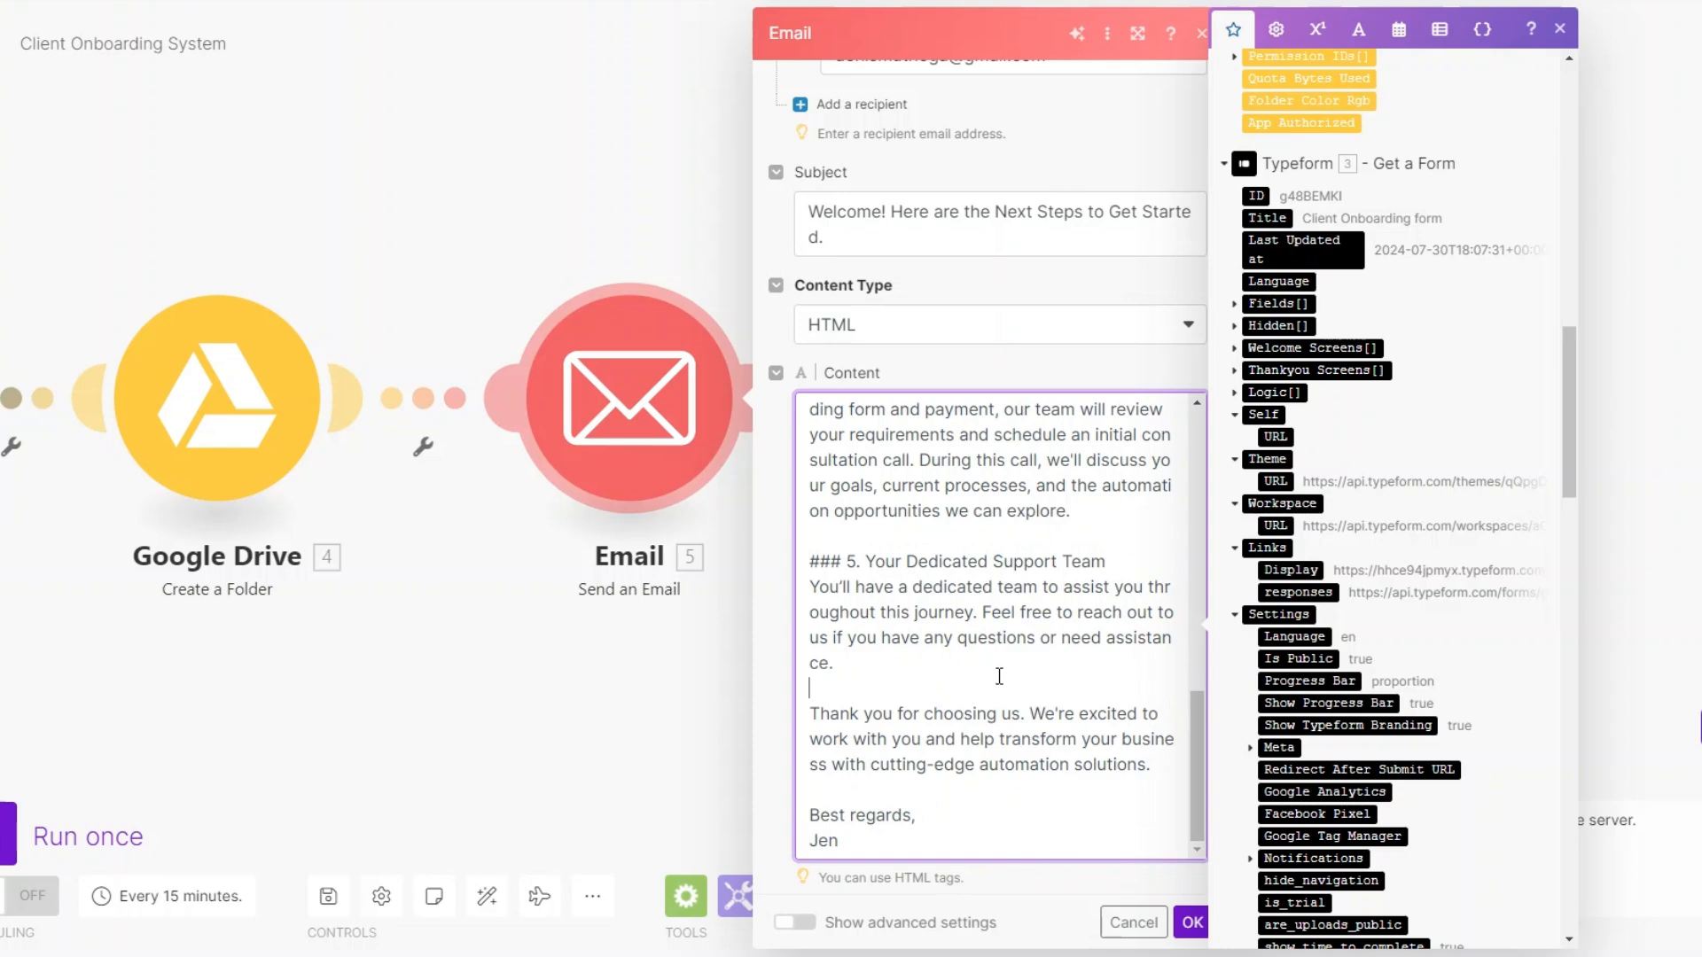
- Accept the Email module's settings and save the Client Onboarding System scenario
click(1192, 923)
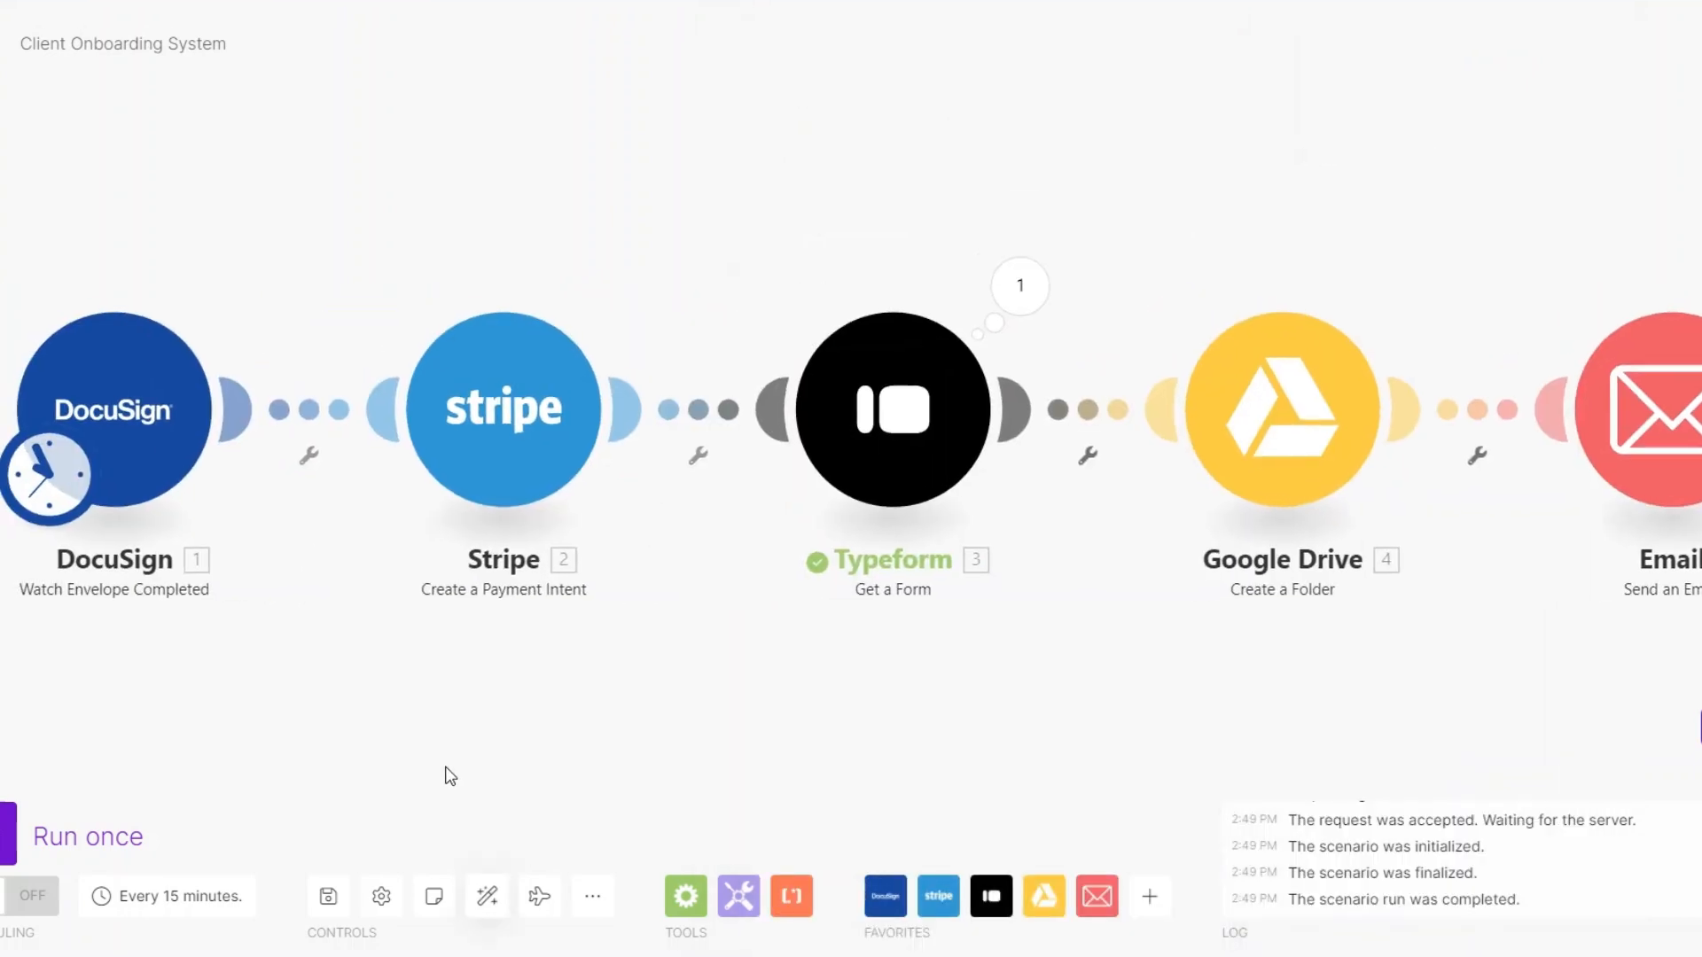
click(317, 898)
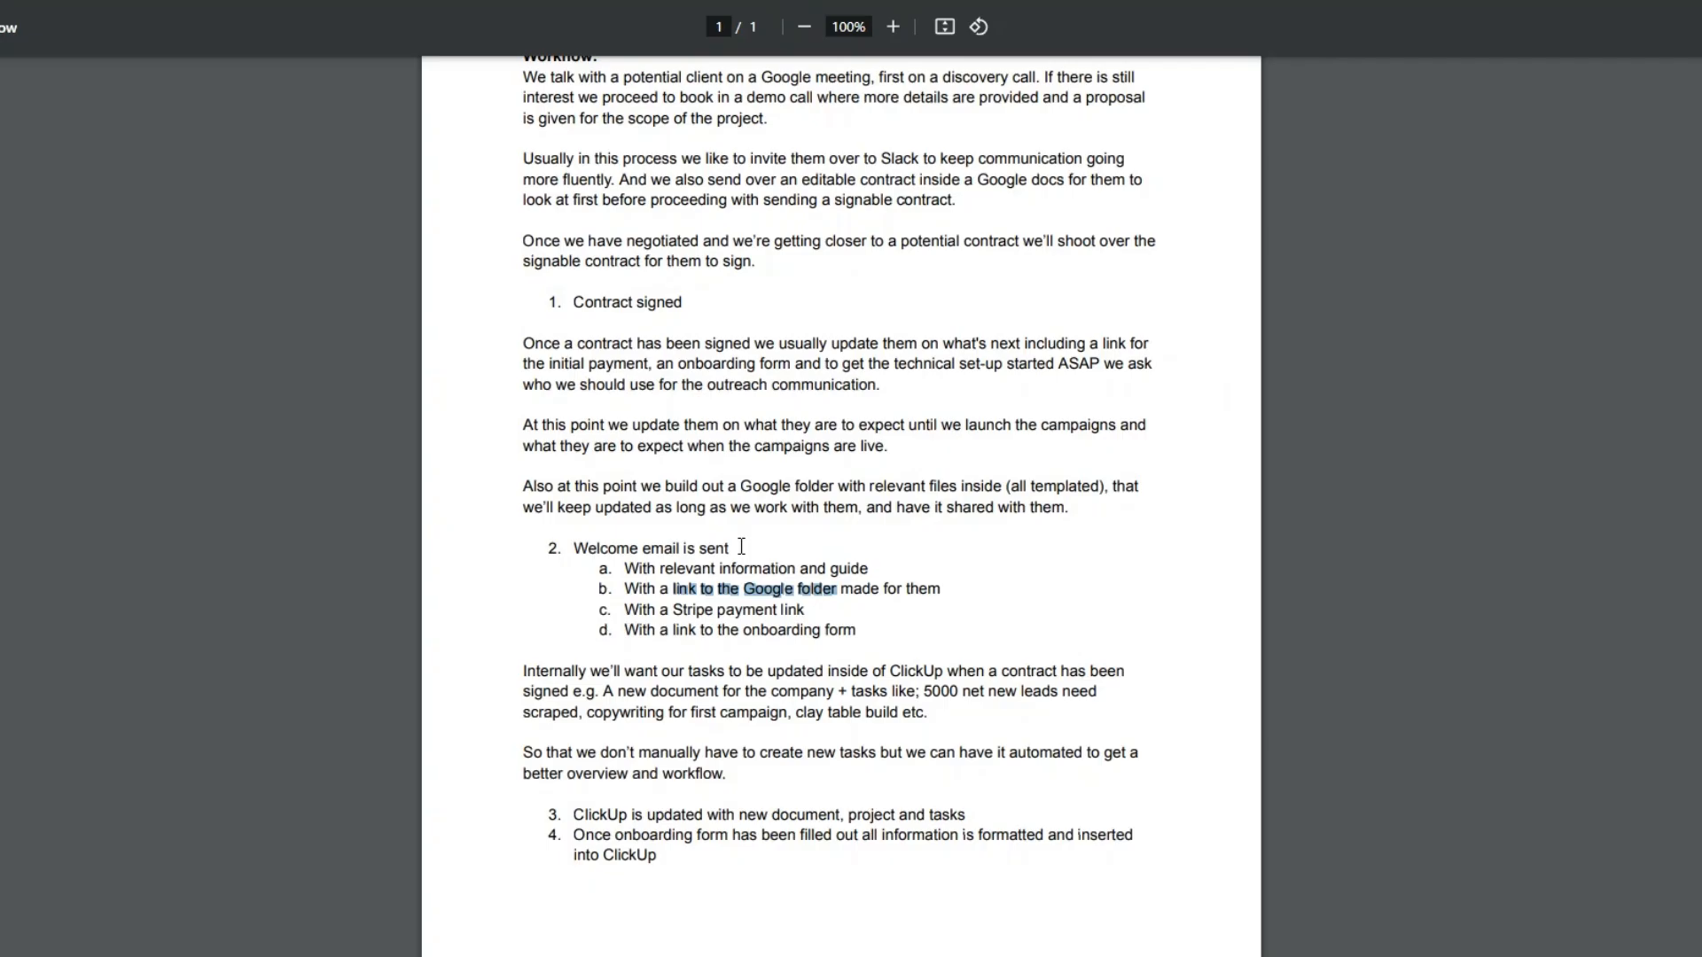
- Check the requirements document and name a new scenario "ClickUp is updated with new document, project and tasks"
scroll(540, 252, down, 2)
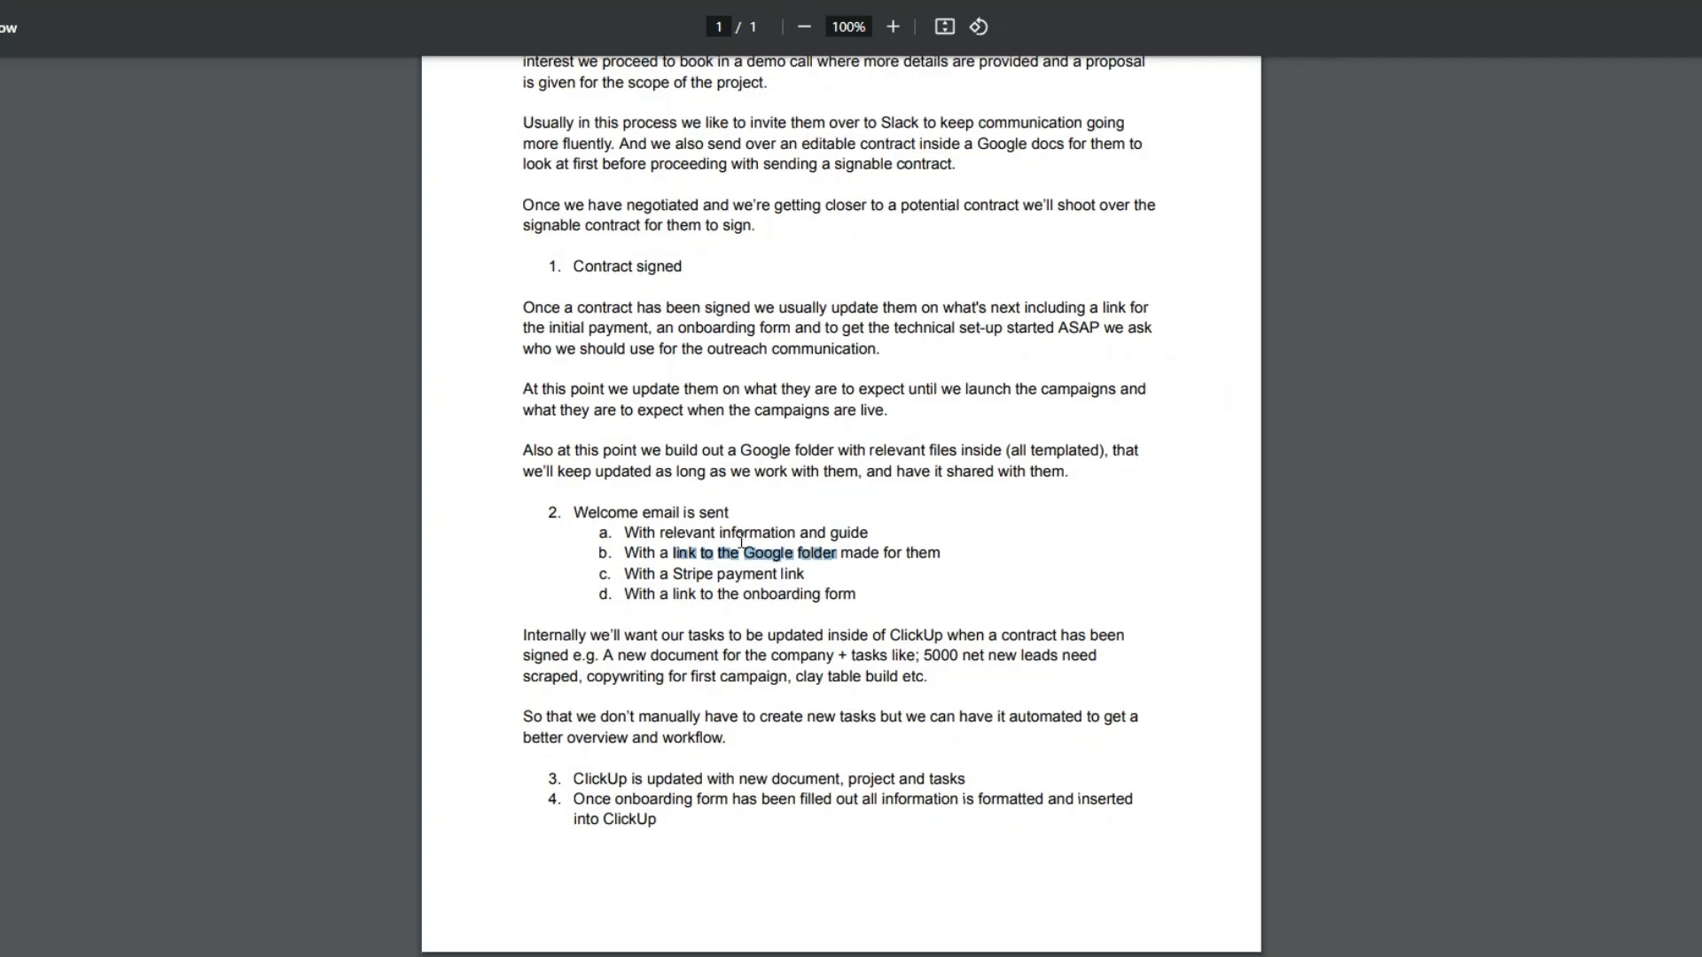
drag(540, 253, 868, 610)
click(868, 610)
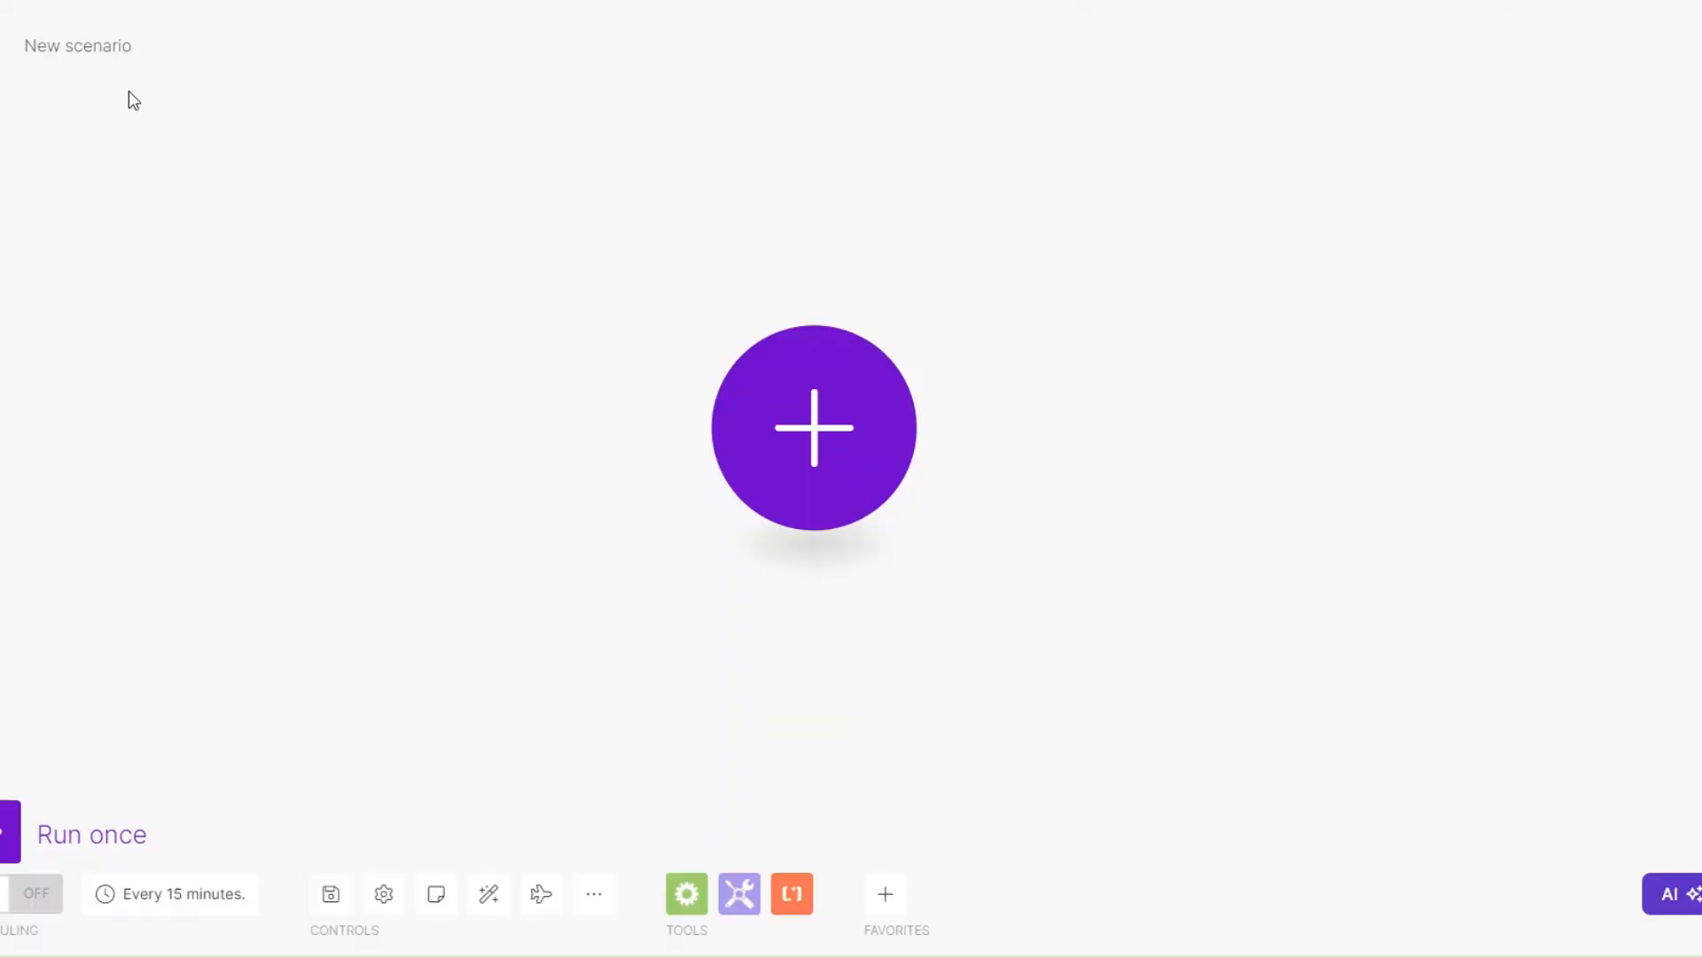
text(ClickUp is updated with new document, project and tasks)
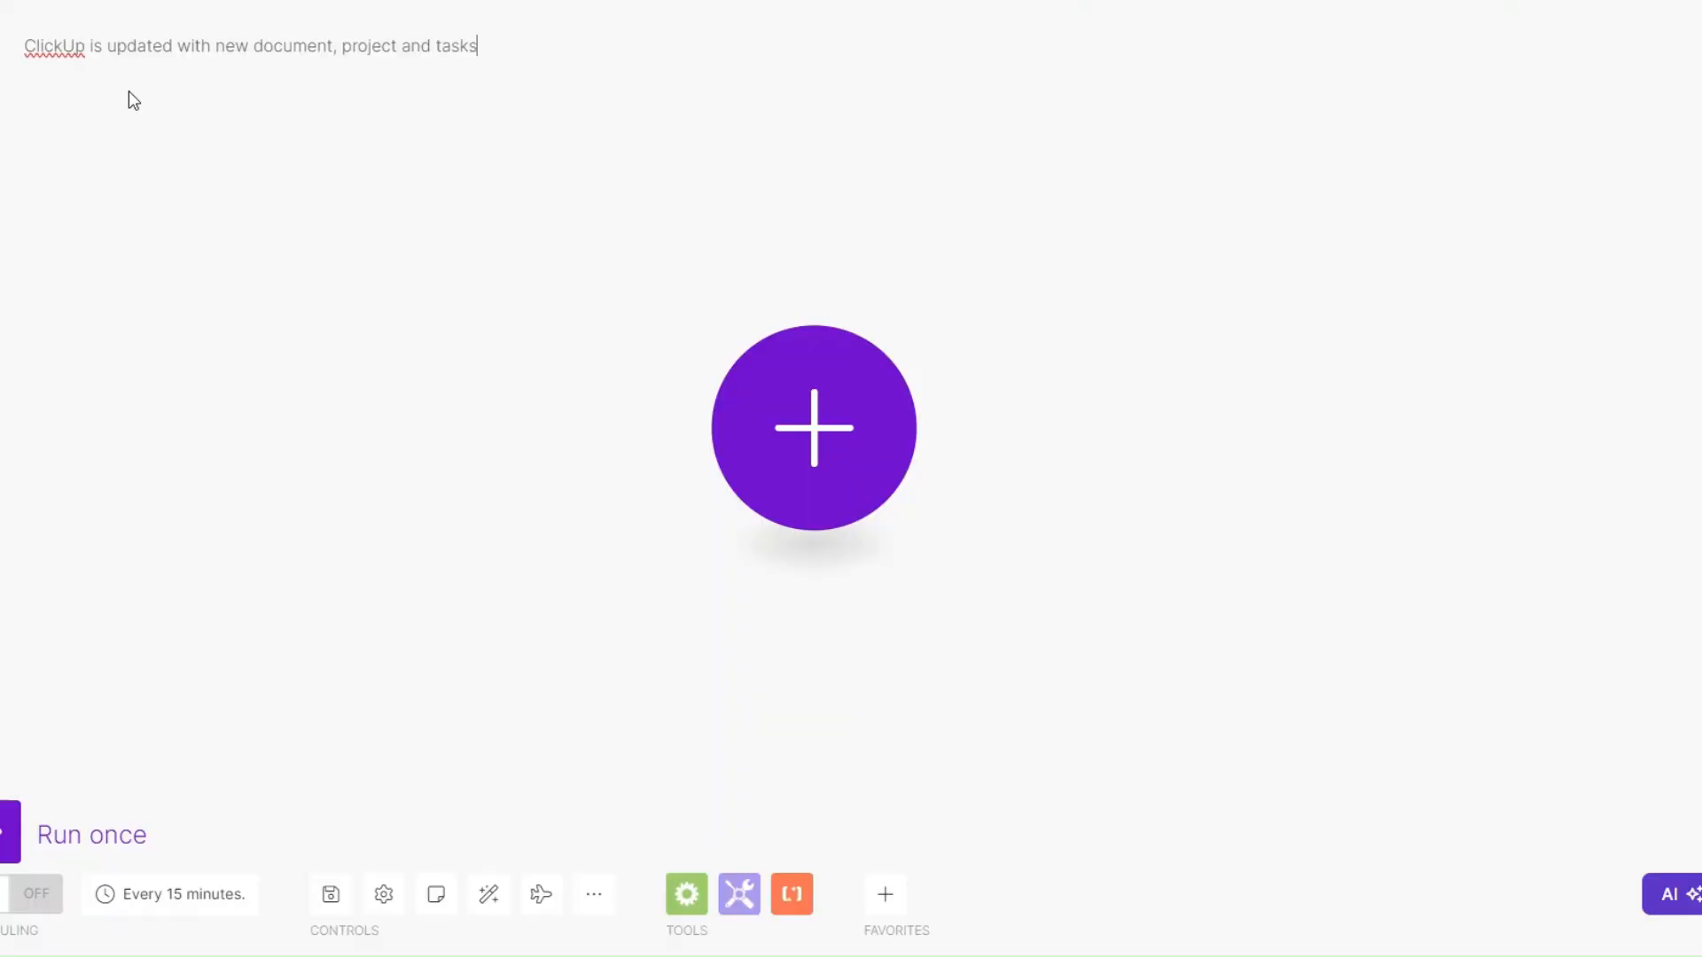
click(269, 209)
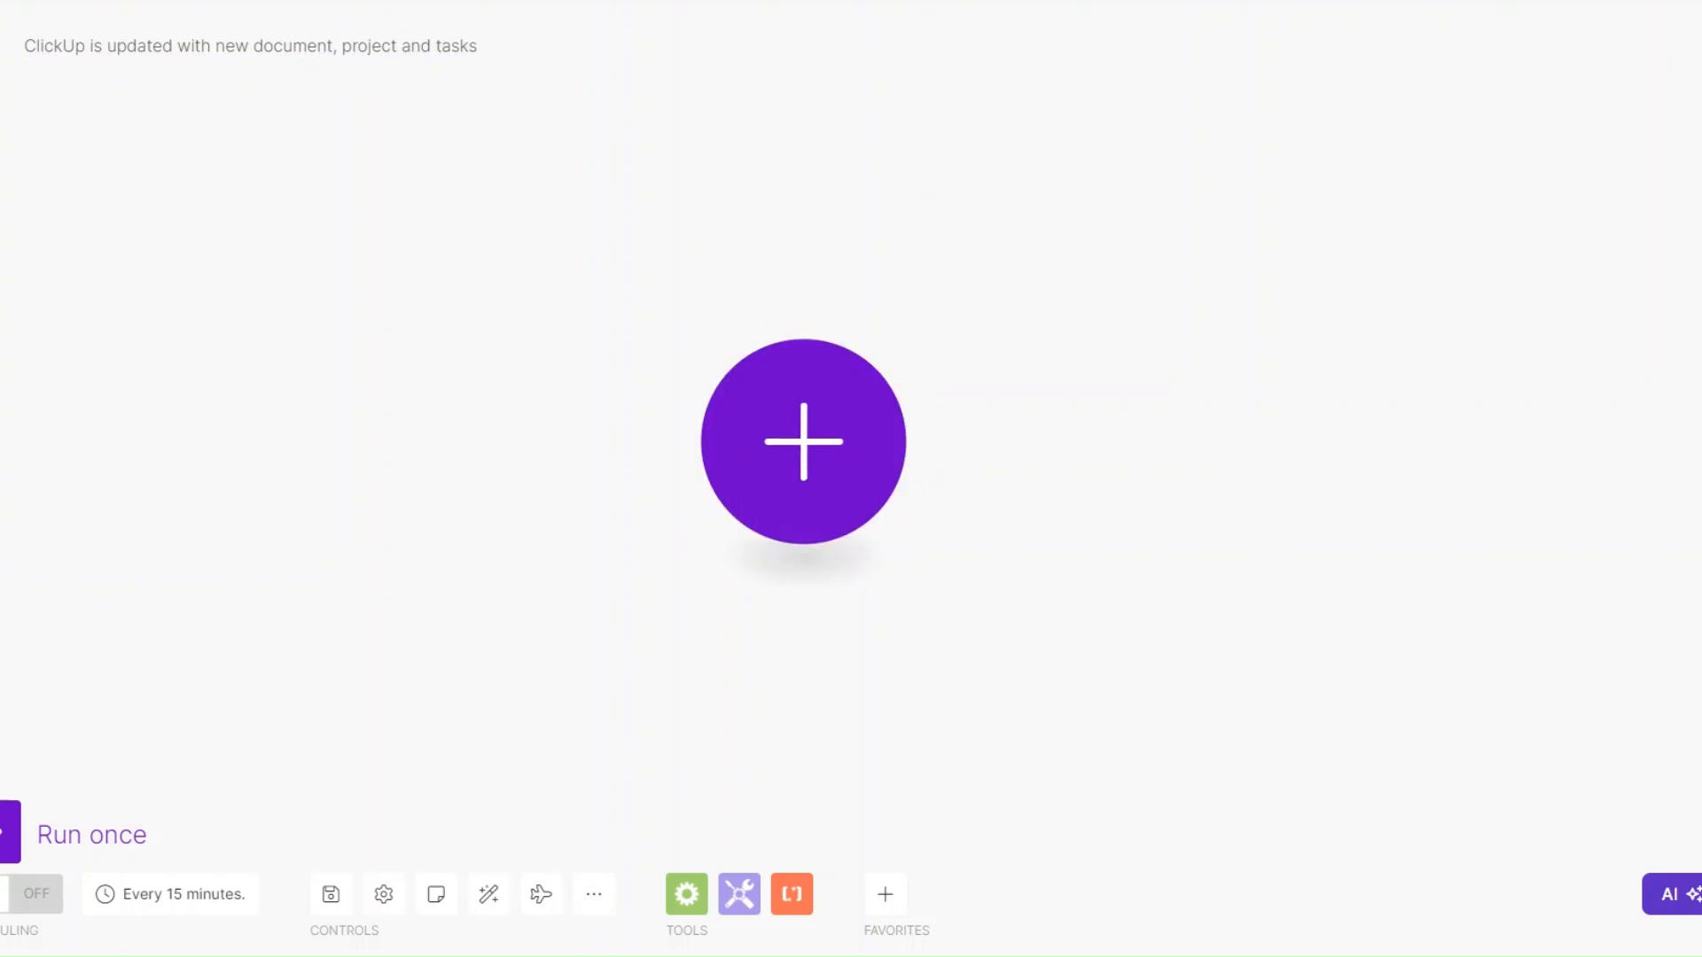
- Add ClickUp's instant Watch Tasks trigger as the scenario's first module
text(click)
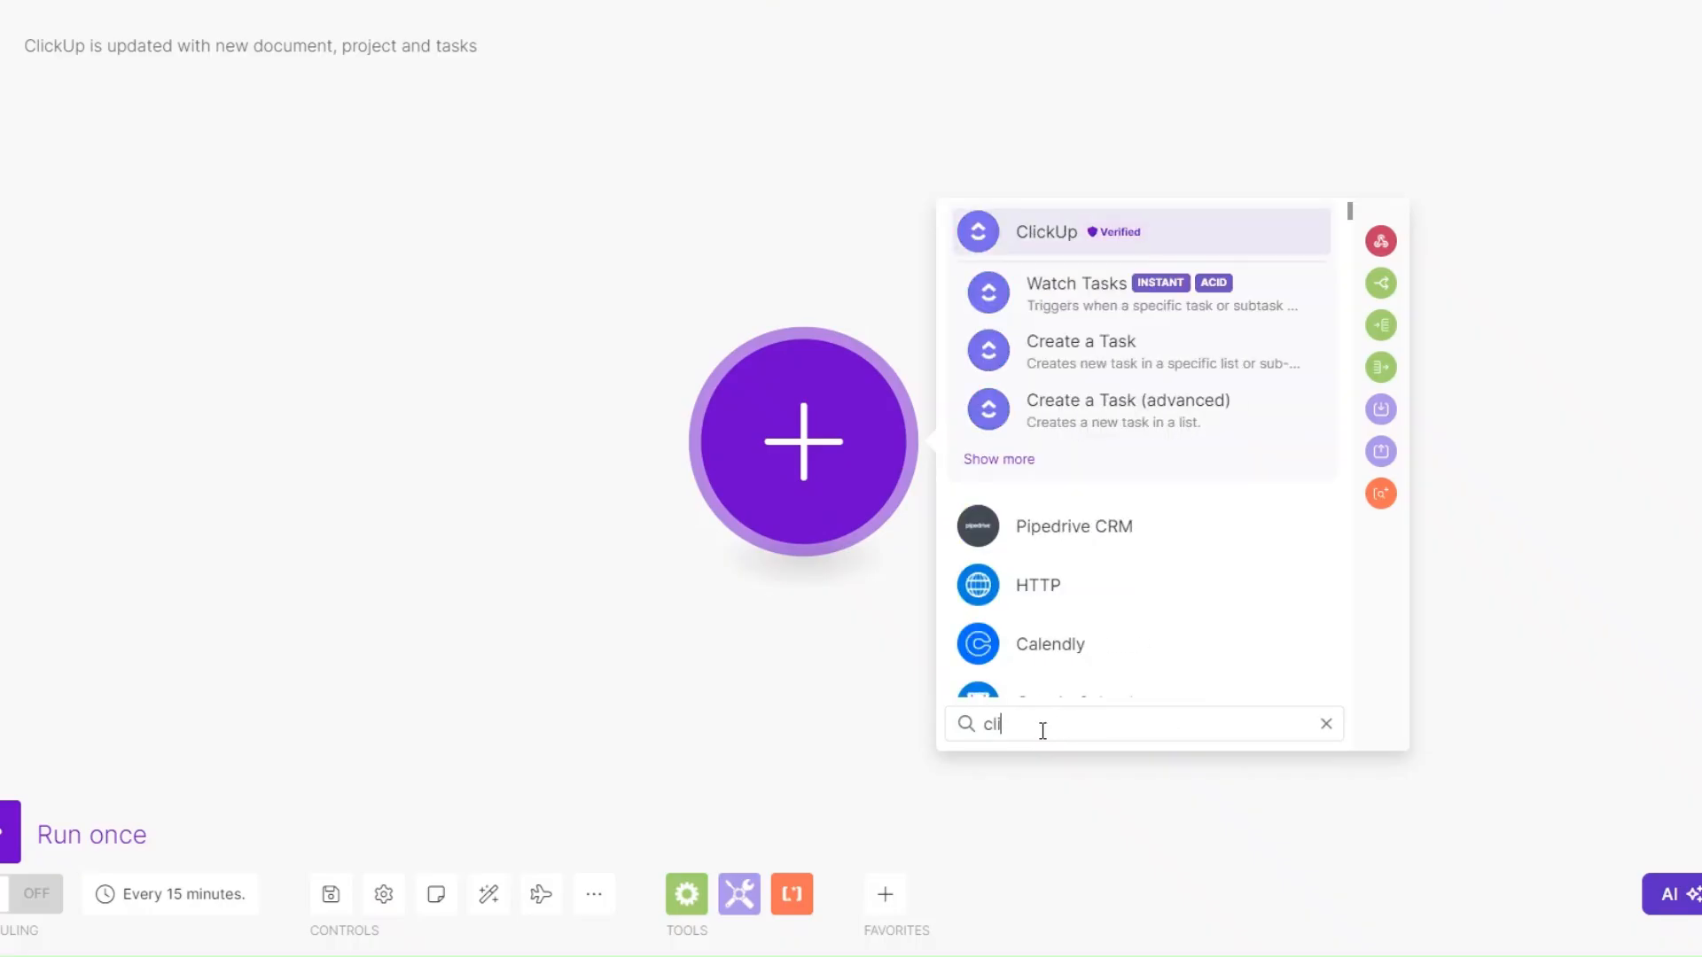
click(1057, 234)
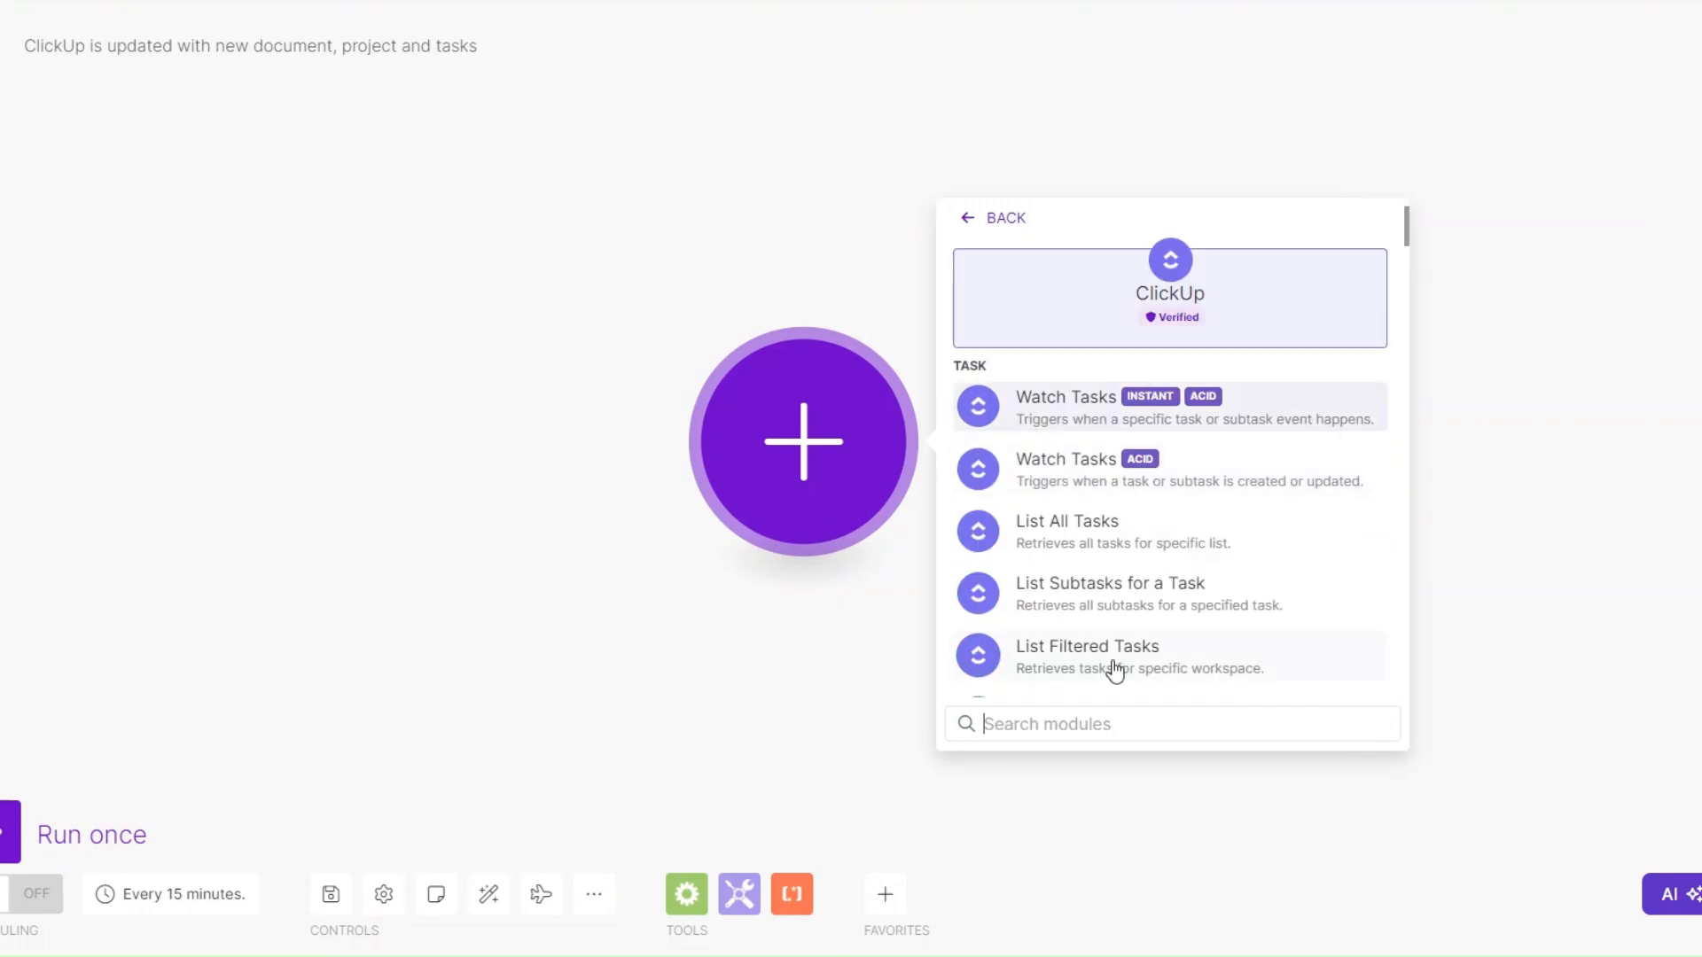
click(1068, 412)
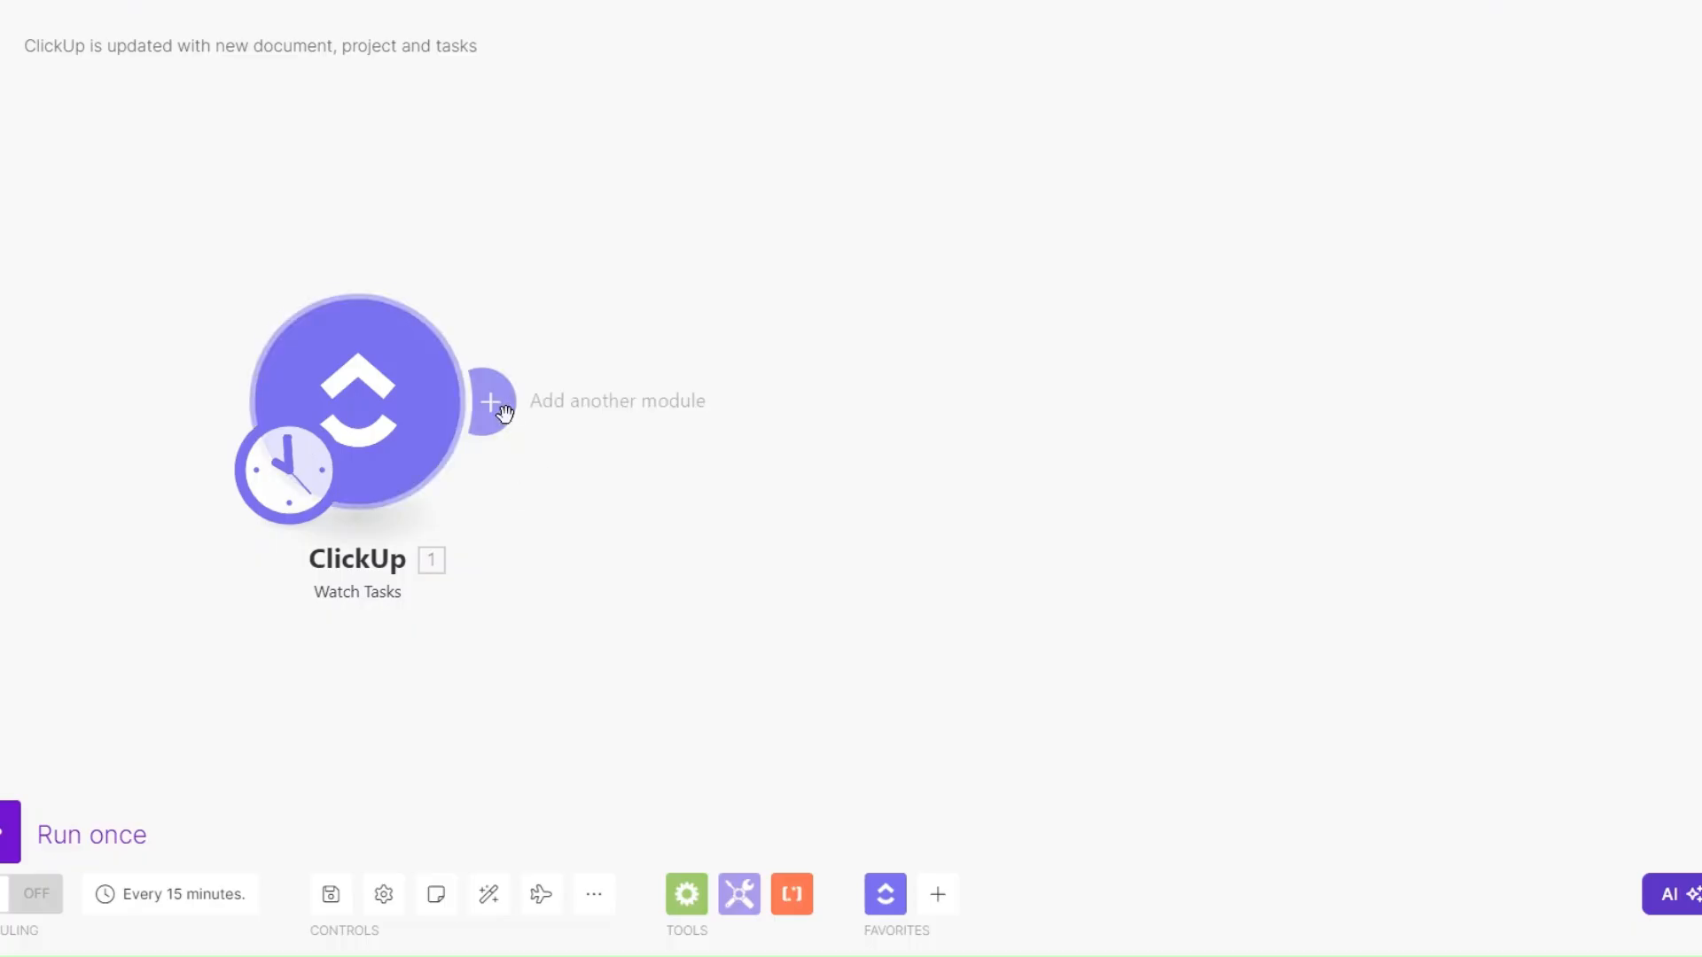
- Add a ClickUp Create a Task module after the Watch Tasks trigger, leaving its connection unset
click(505, 411)
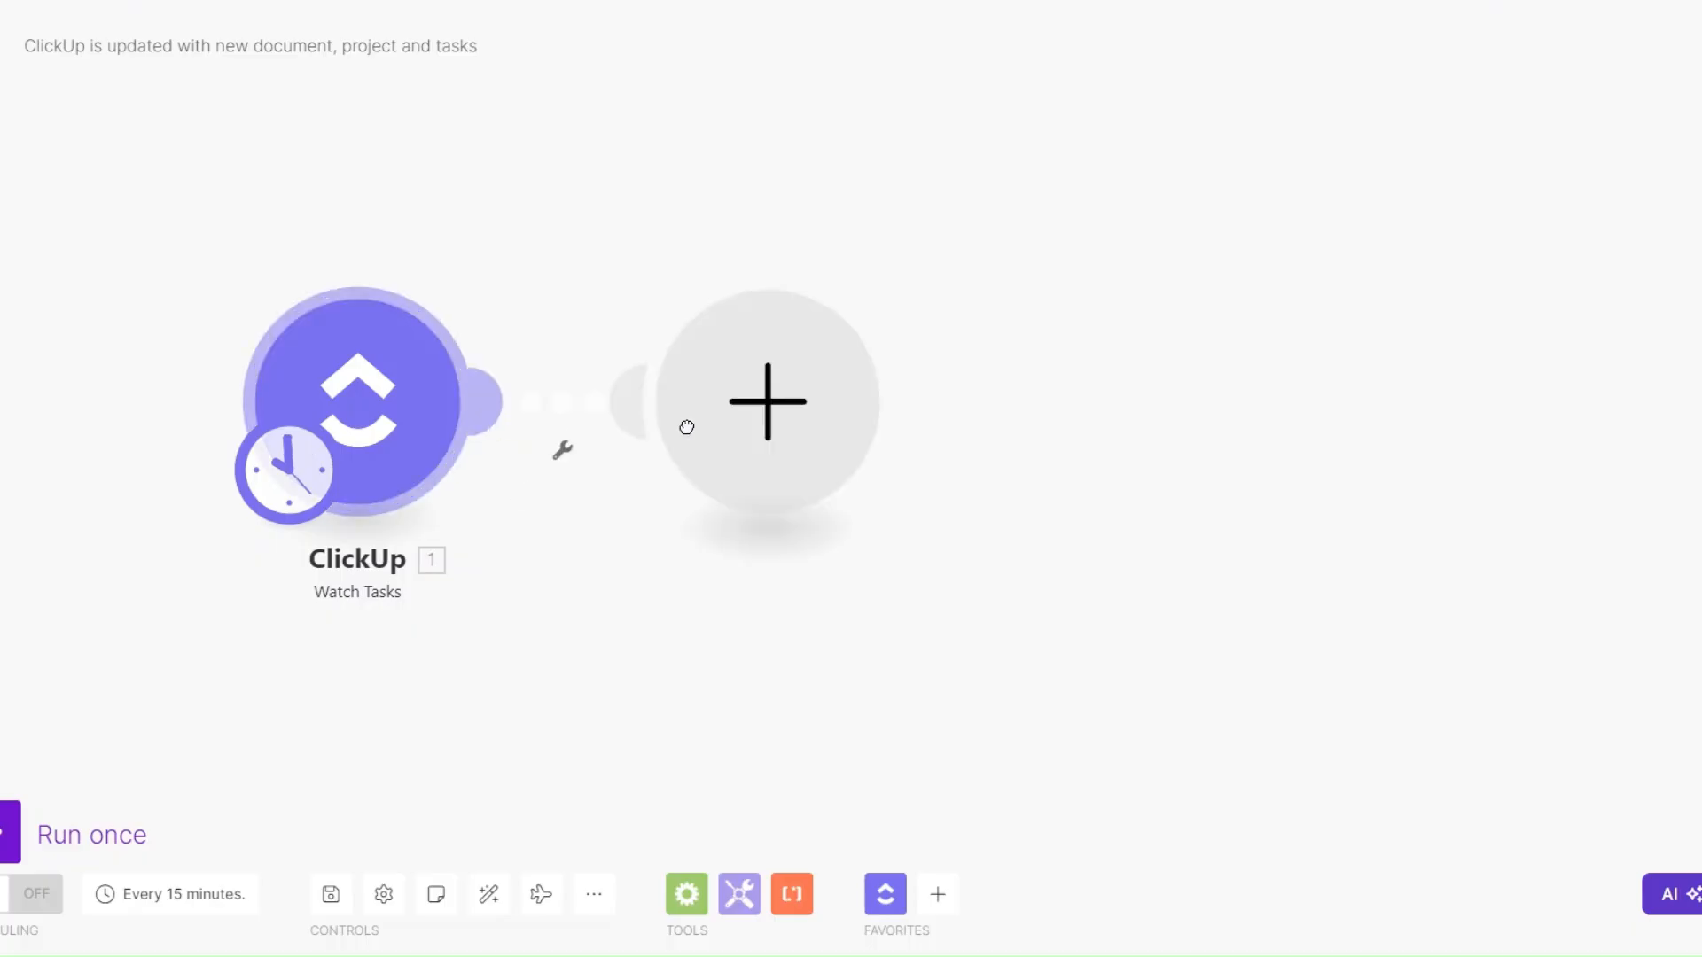
click(1010, 251)
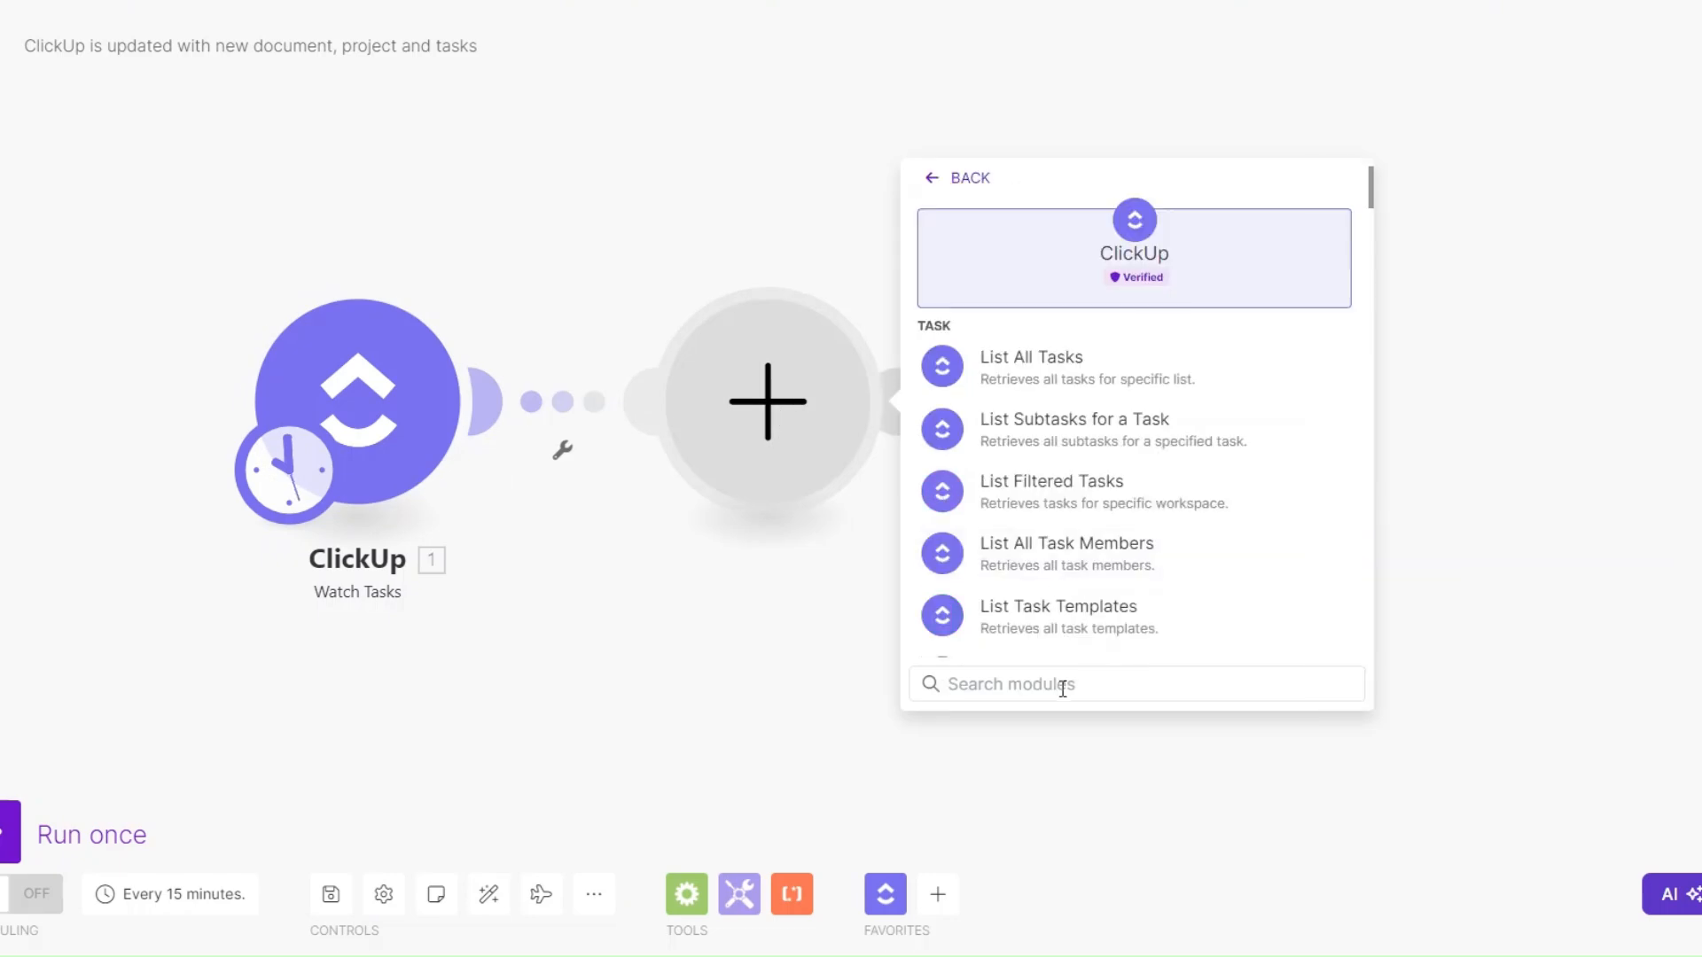
text(cre)
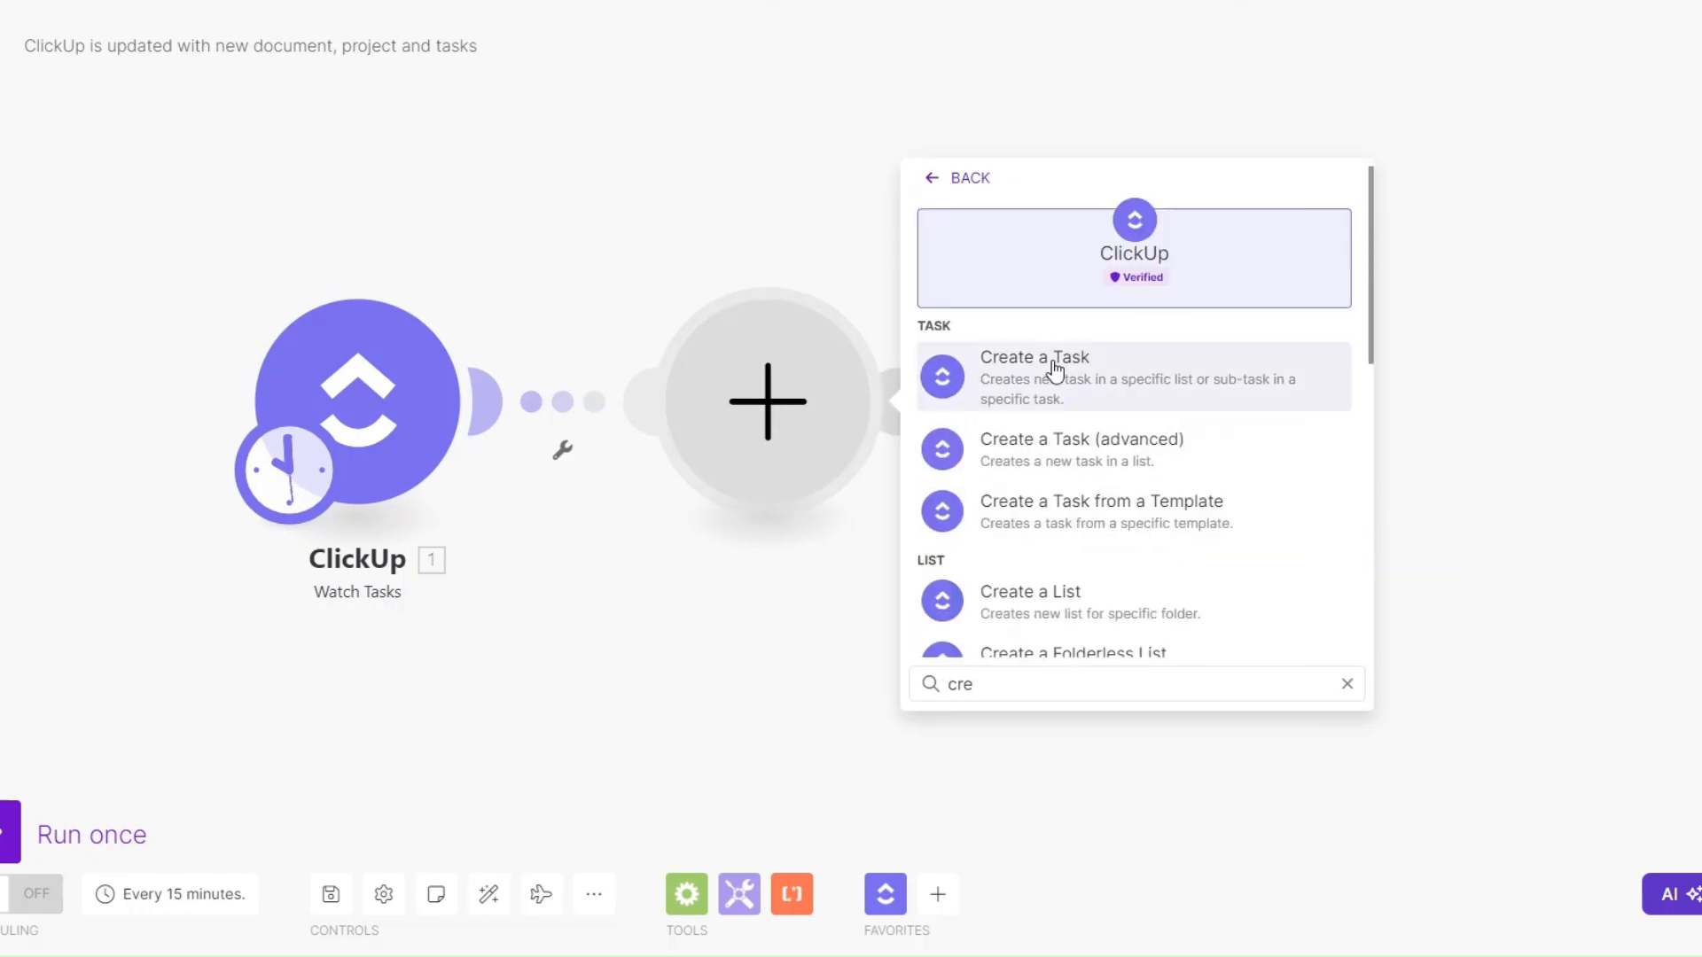
click(1051, 363)
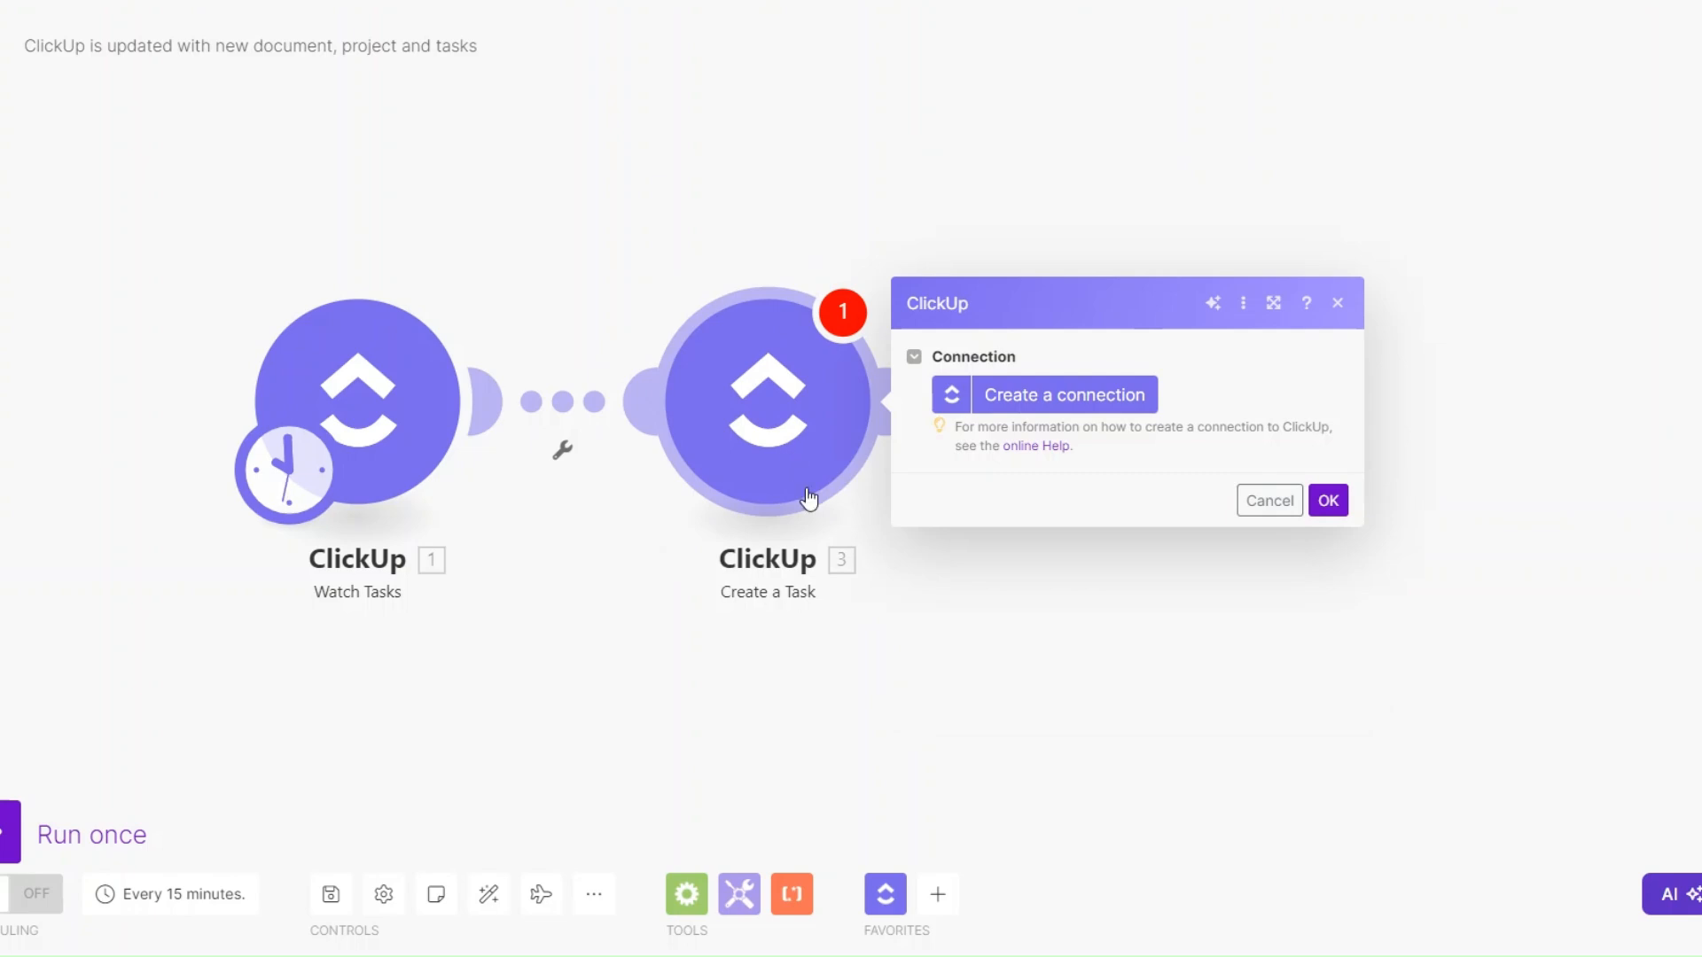
click(725, 549)
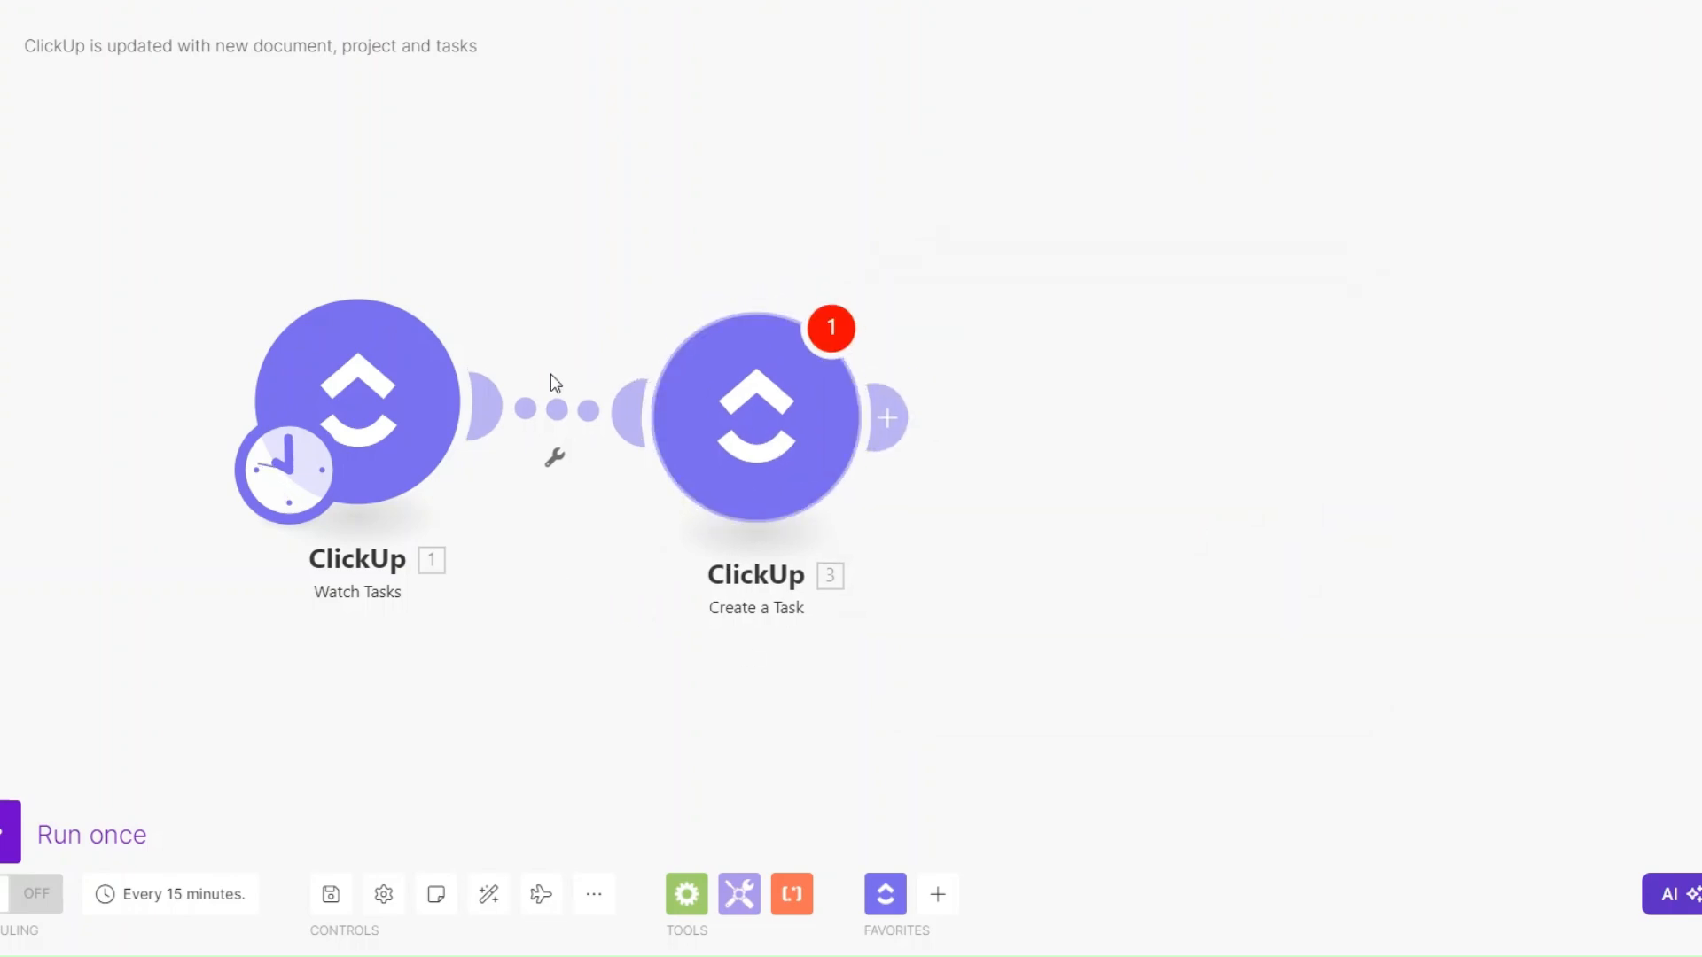
- Auto-align the two ClickUp modules and save the scenario
click(489, 897)
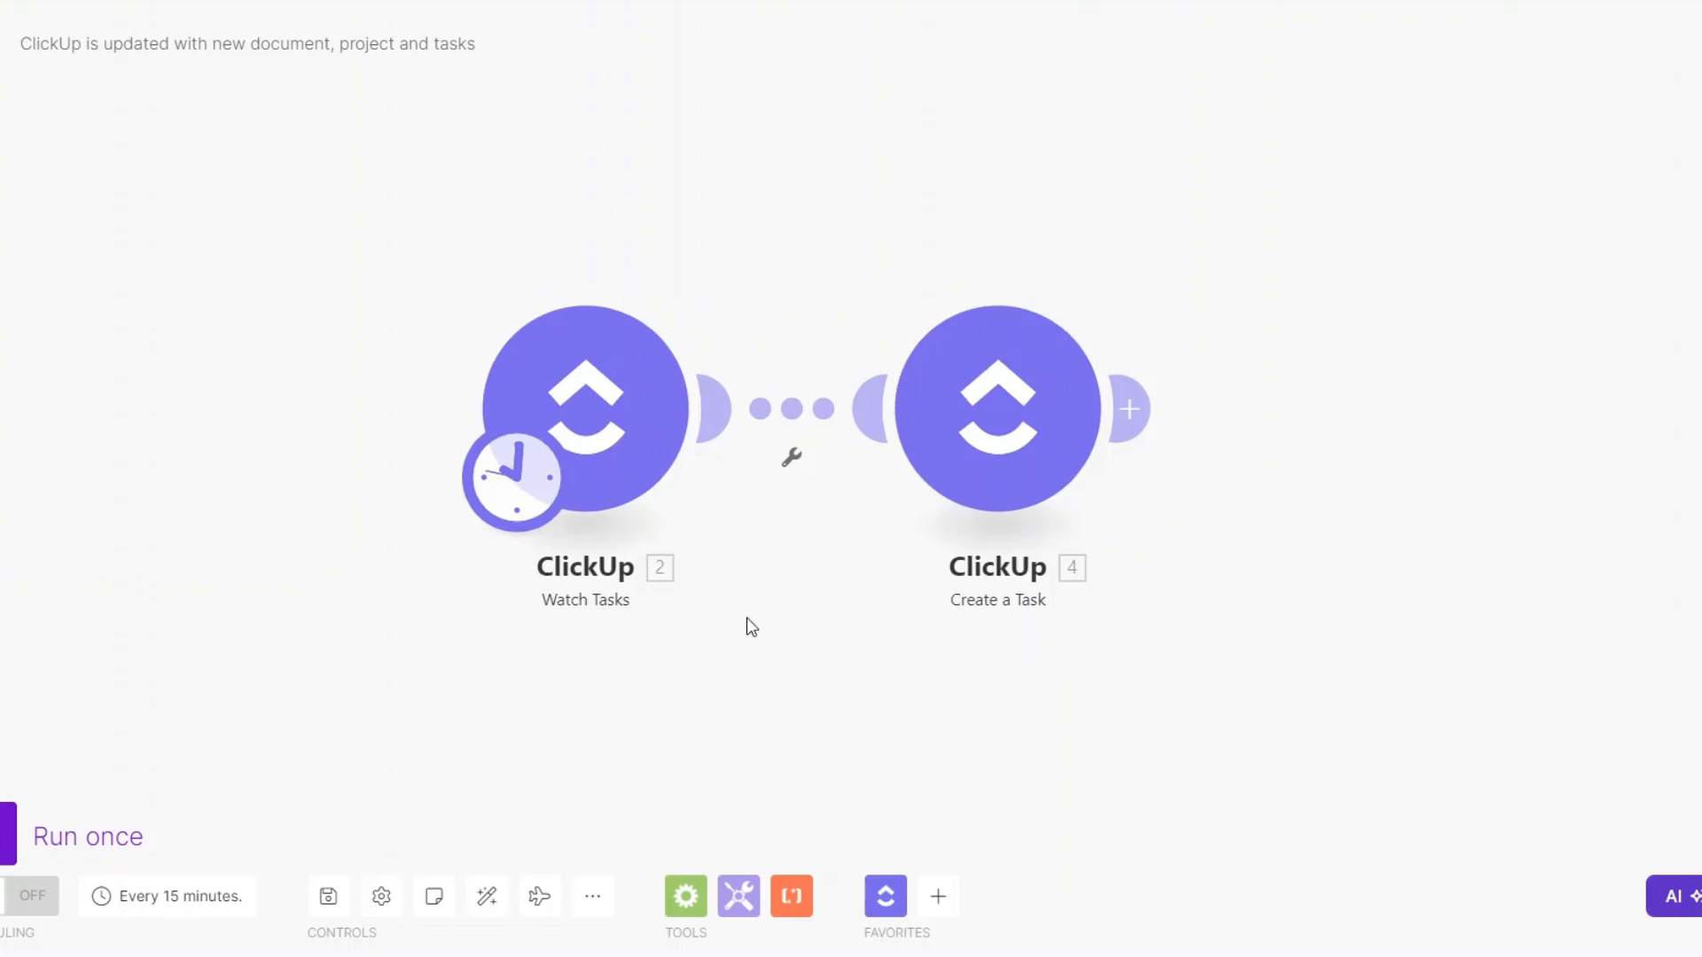
click(328, 896)
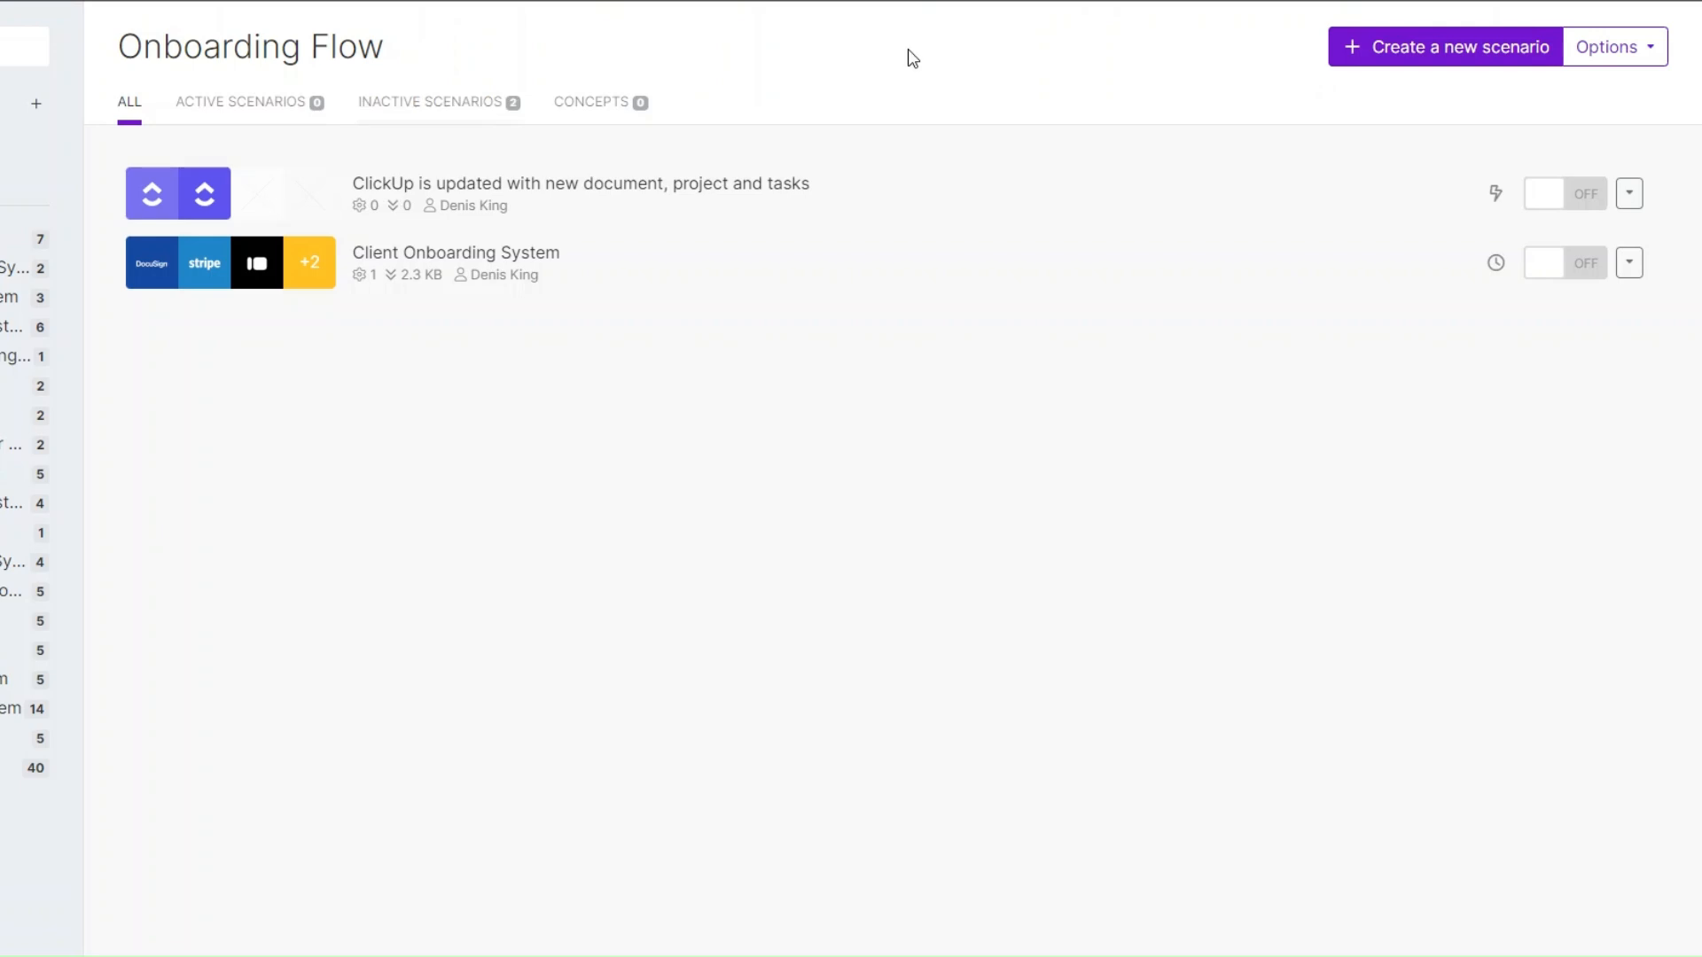
- Create a new scenario named "Once onboarding form has been filled out all information is formatted and inserted into ClickUp"
click(1427, 55)
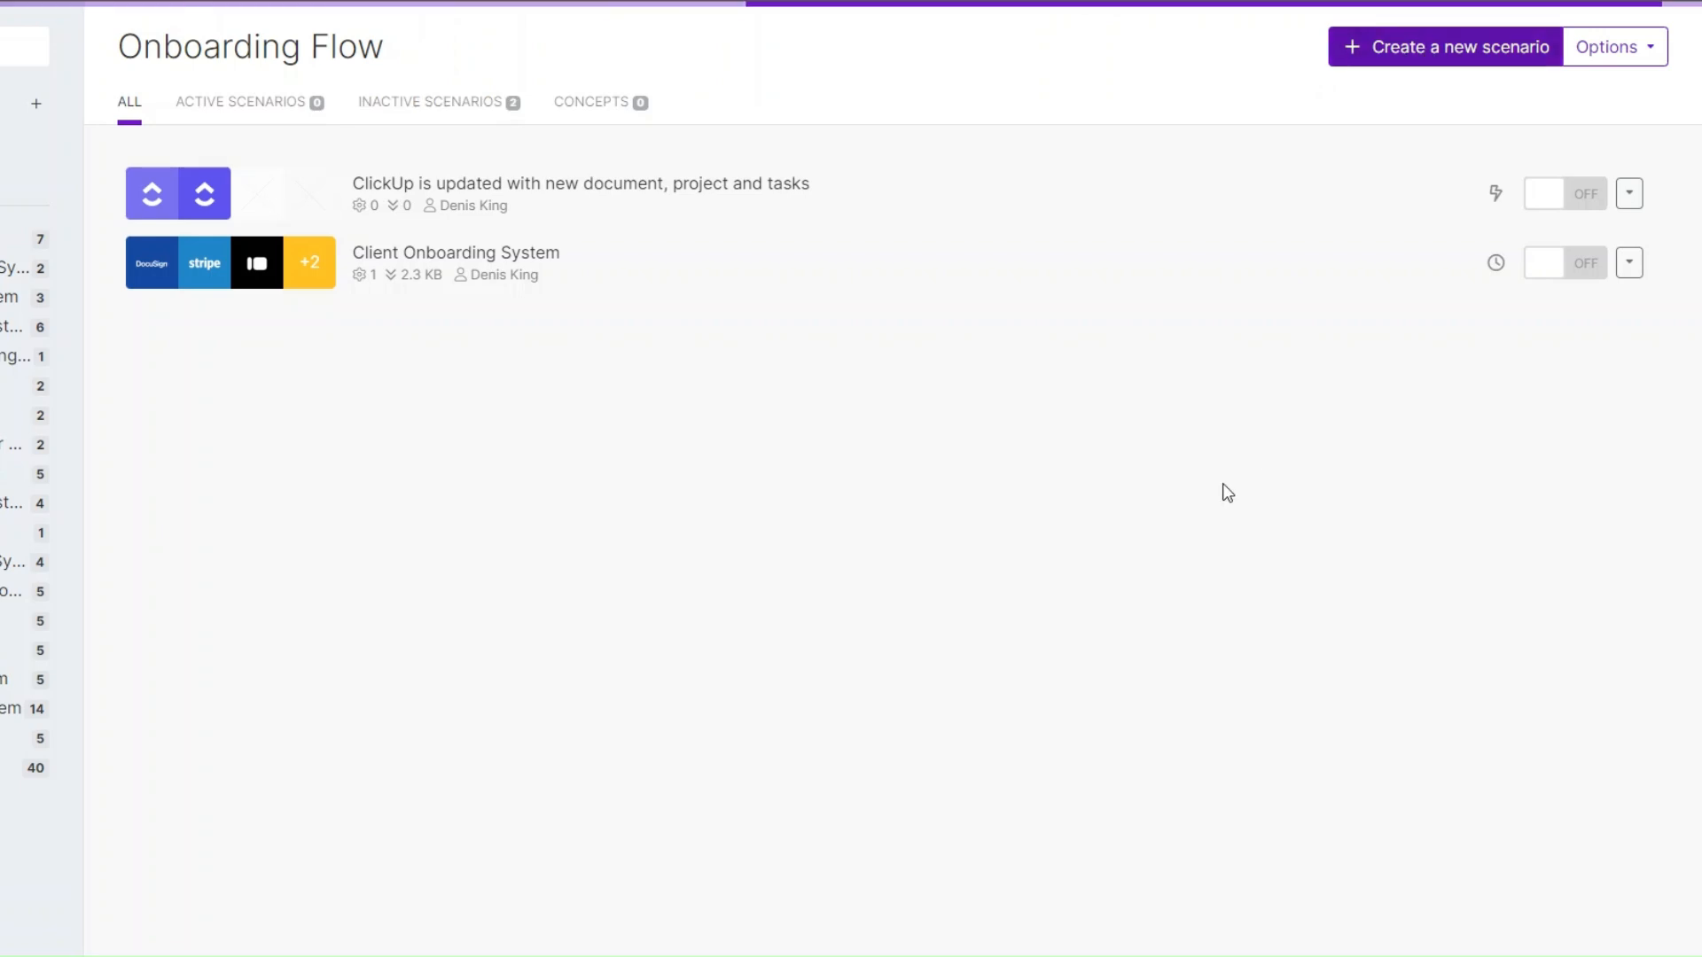
click(87, 49)
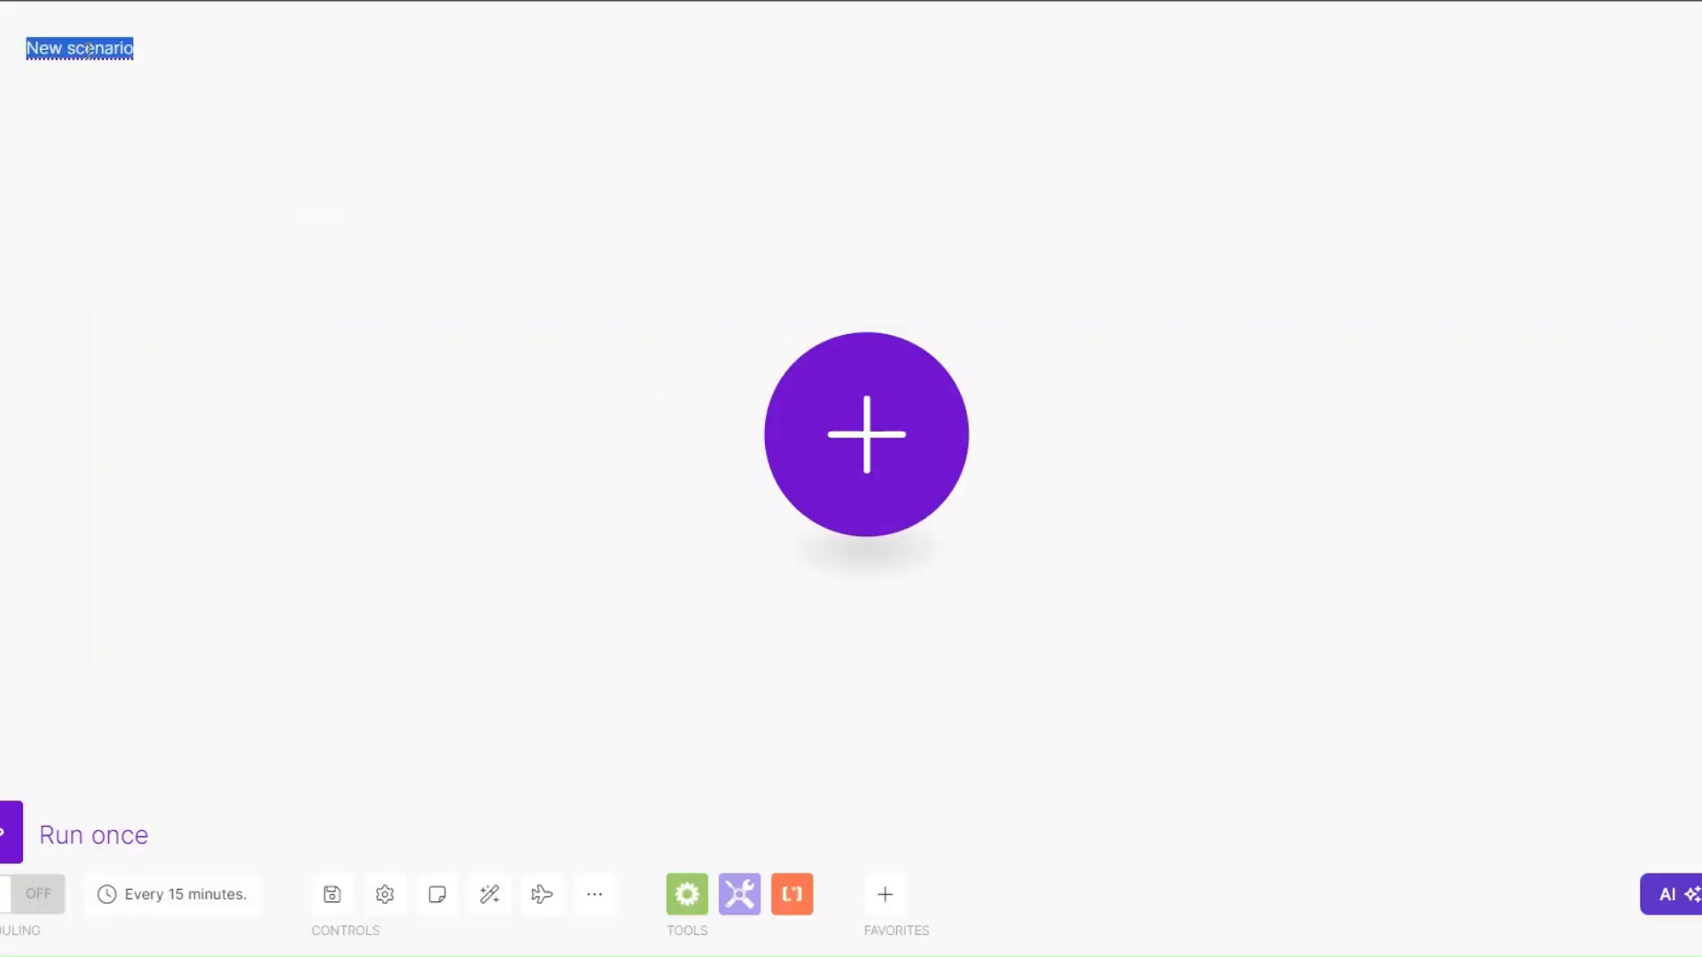
text(Once onboarding form has been filled out all information is formatted and inserted into ClickUp)
click(129, 148)
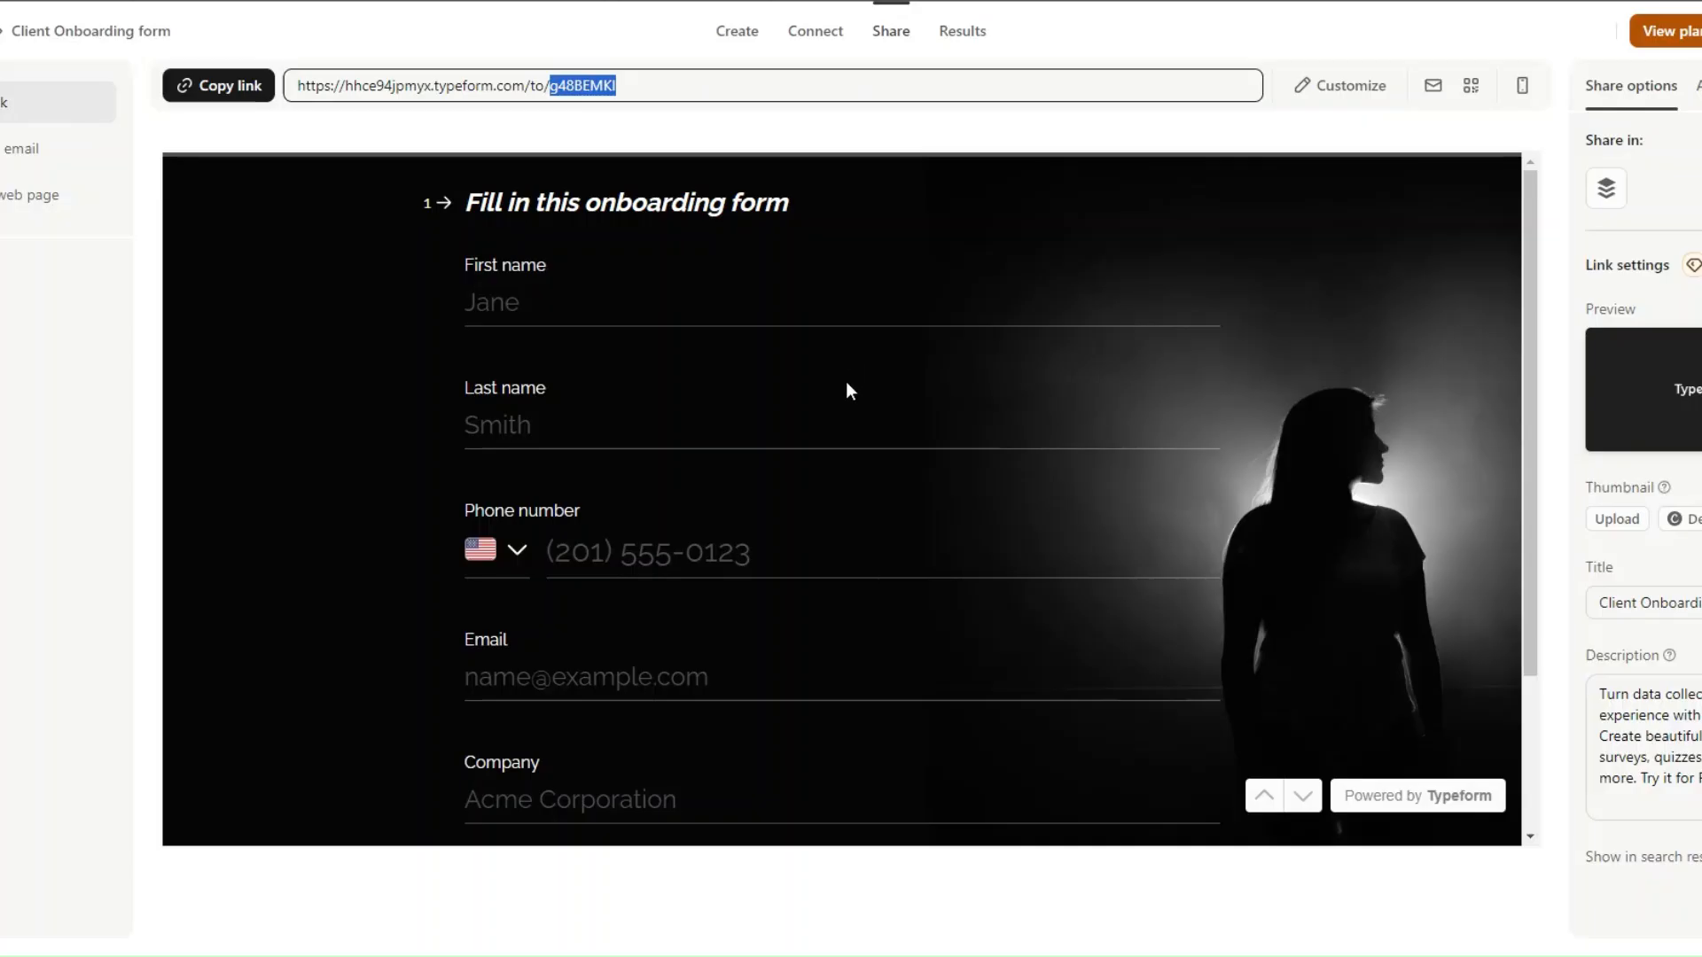
- Check the fields of the Typeform onboarding form and add a Typeform List Responses module as the new scenario's first module
scroll(845, 390, down, 3)
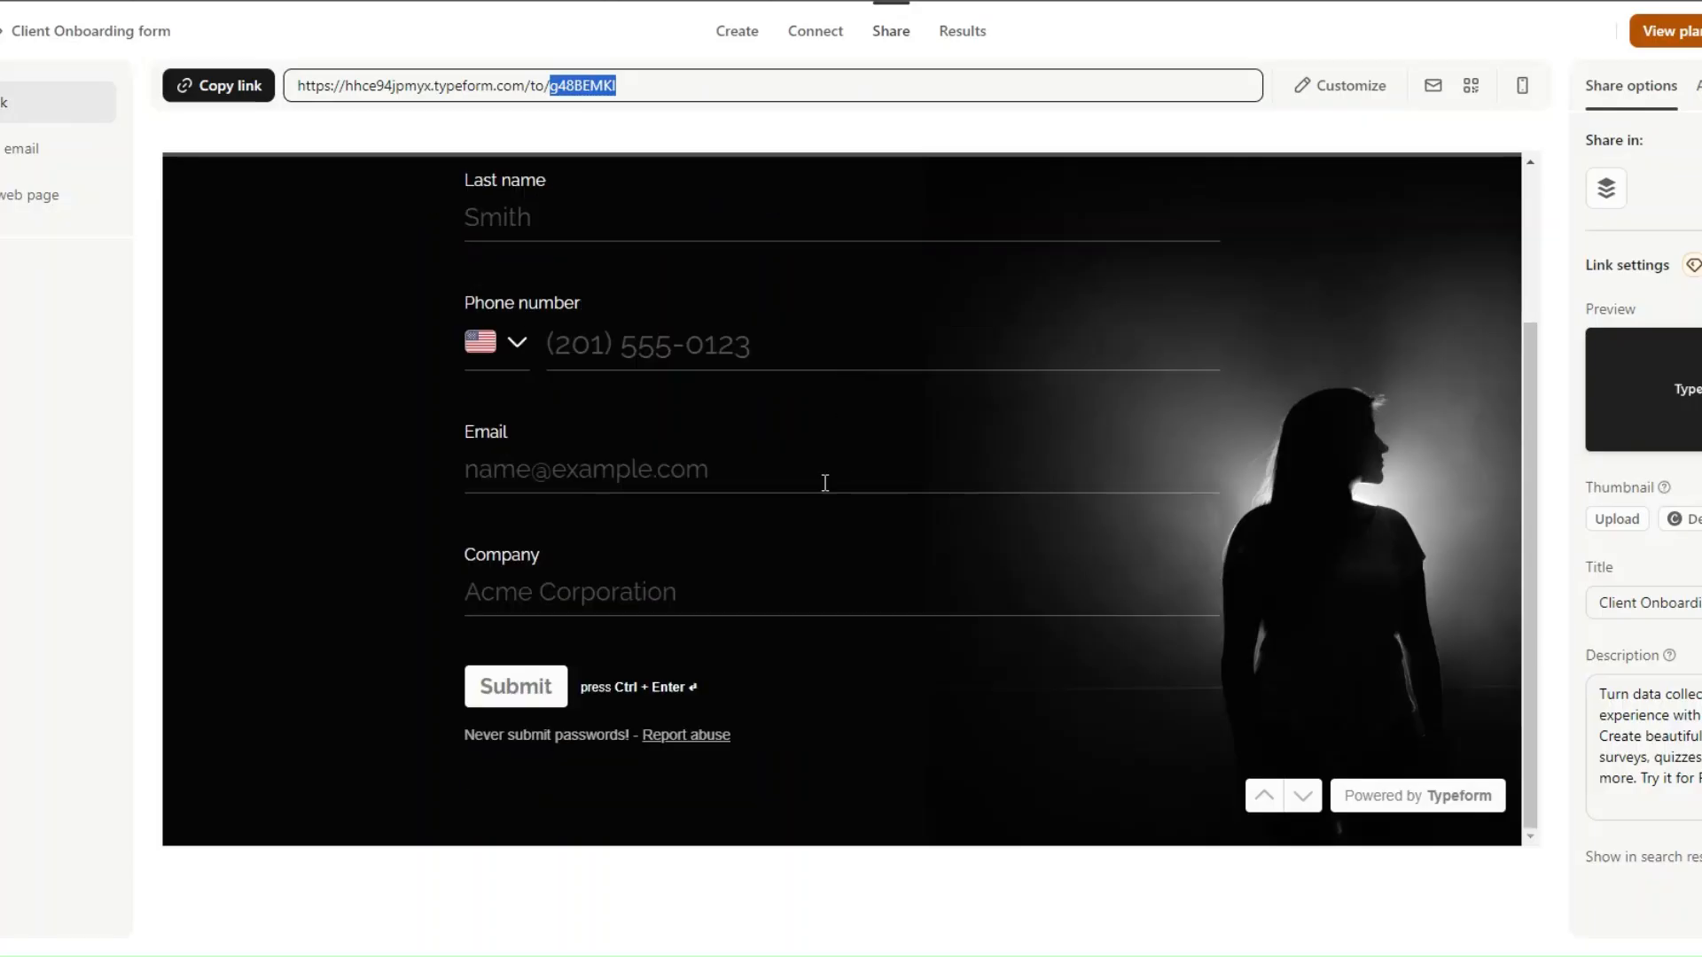
scroll(824, 478, up, 3)
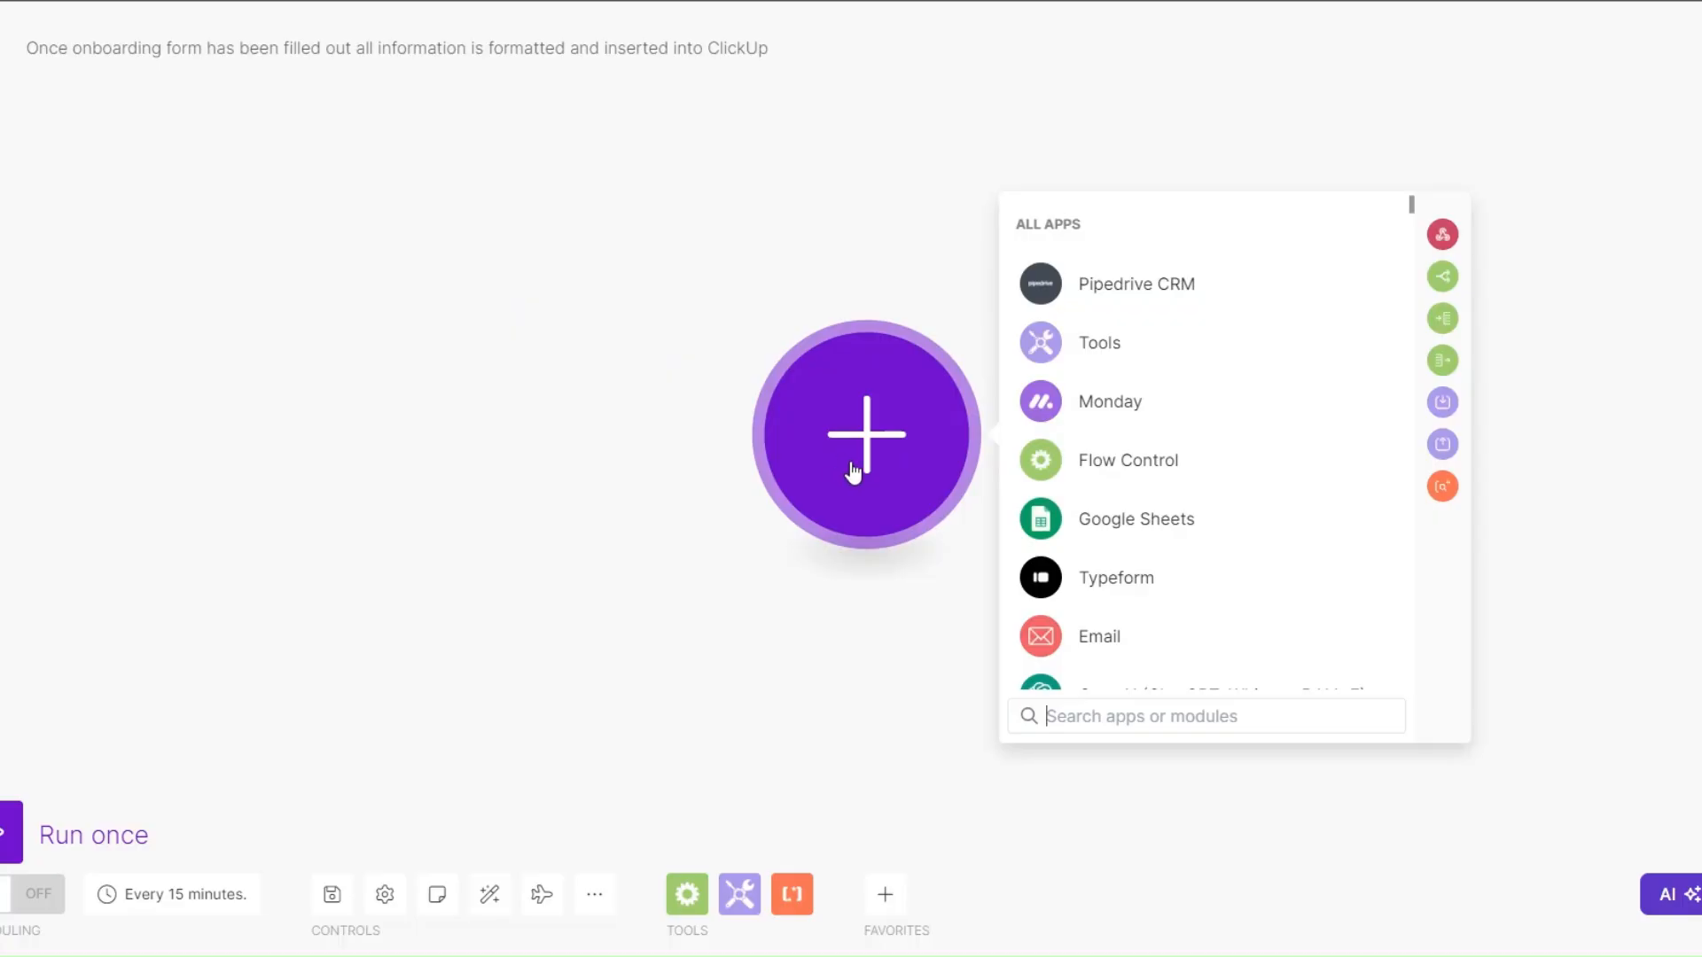
click(1097, 575)
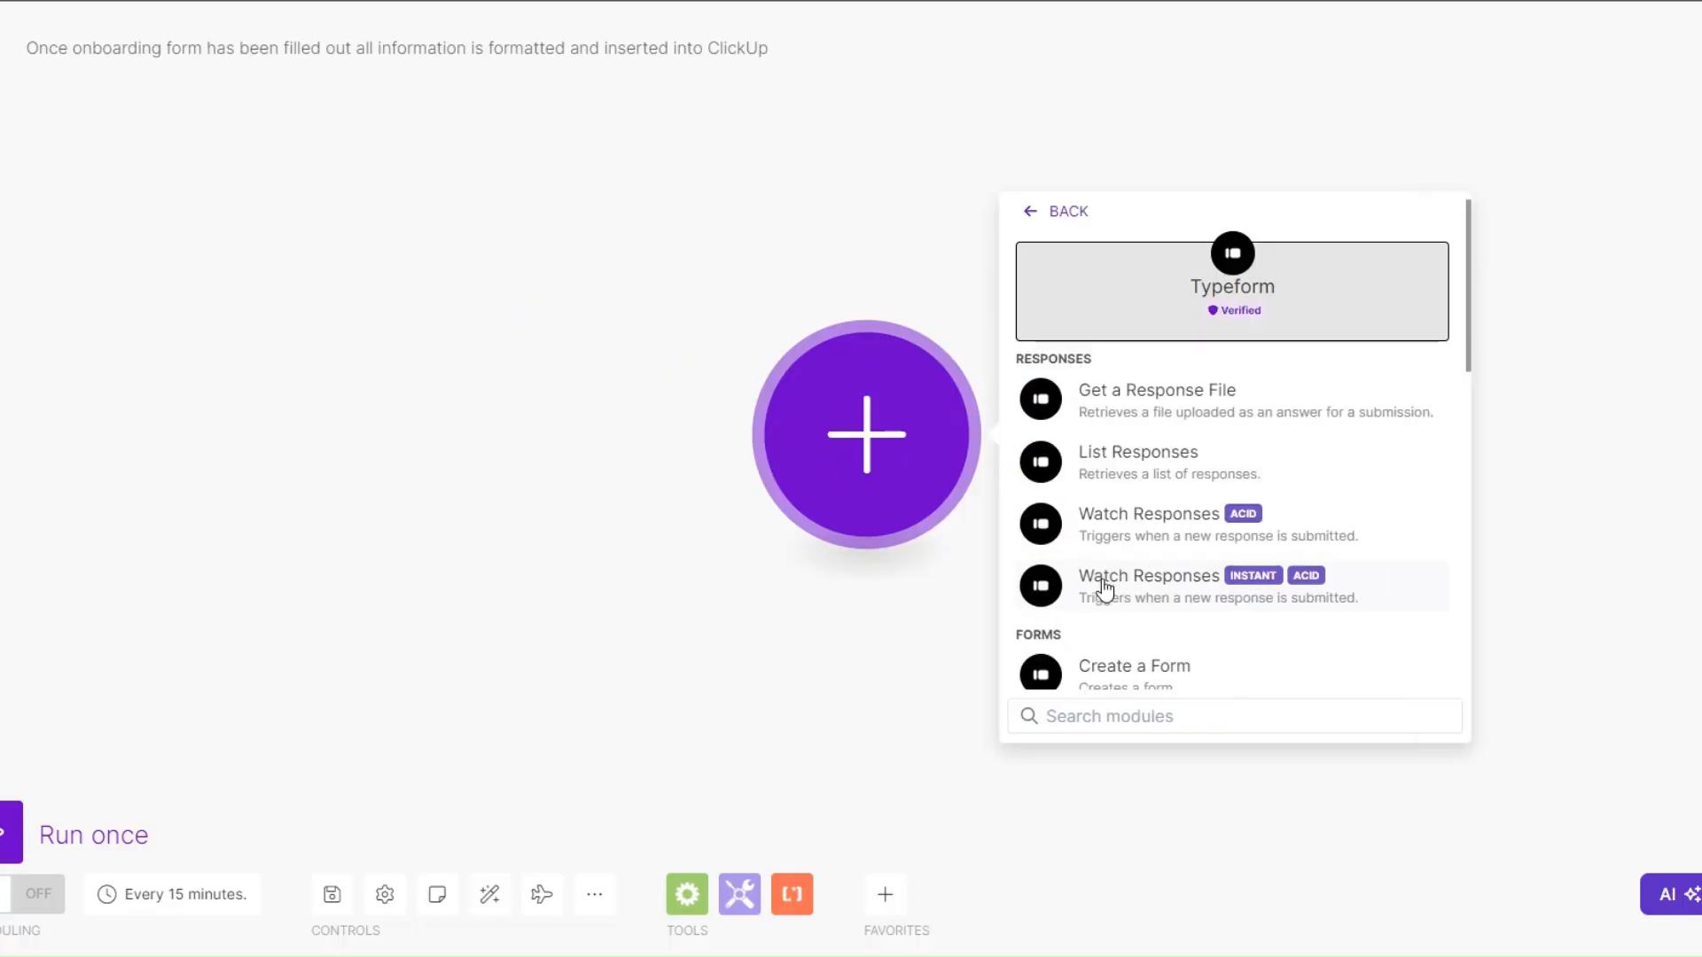
click(1119, 483)
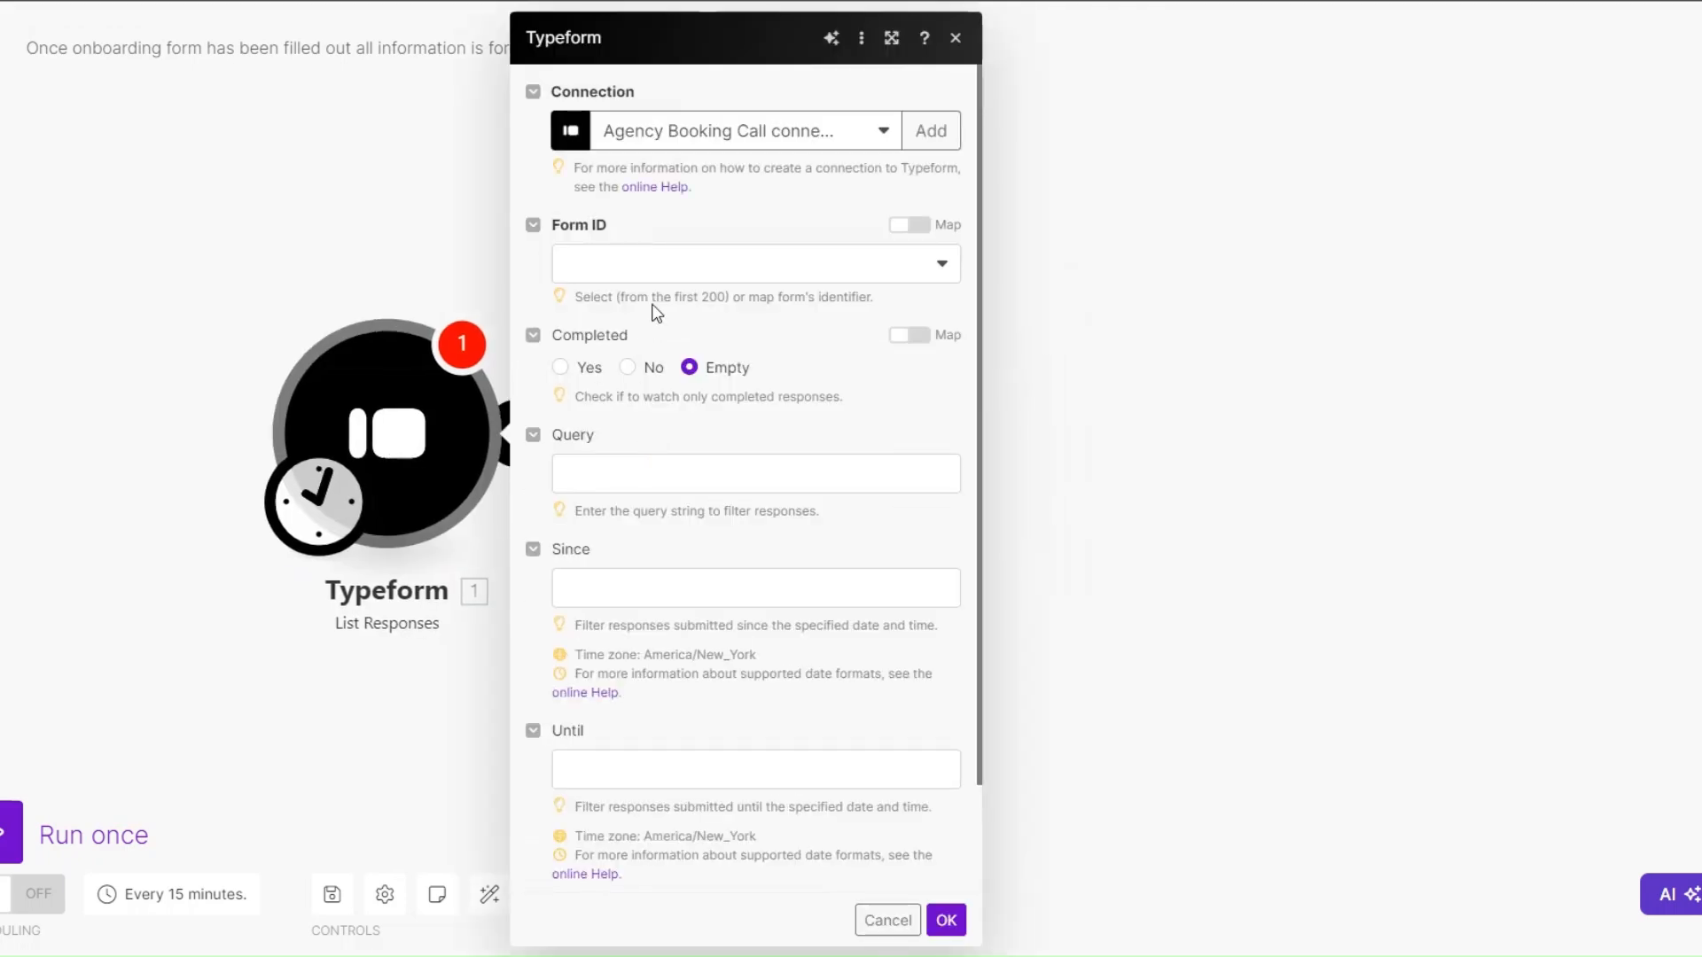
- Configure the Typeform List Responses module with My Typeform connection, the Client Onboarding form and a limit of 1
click(658, 264)
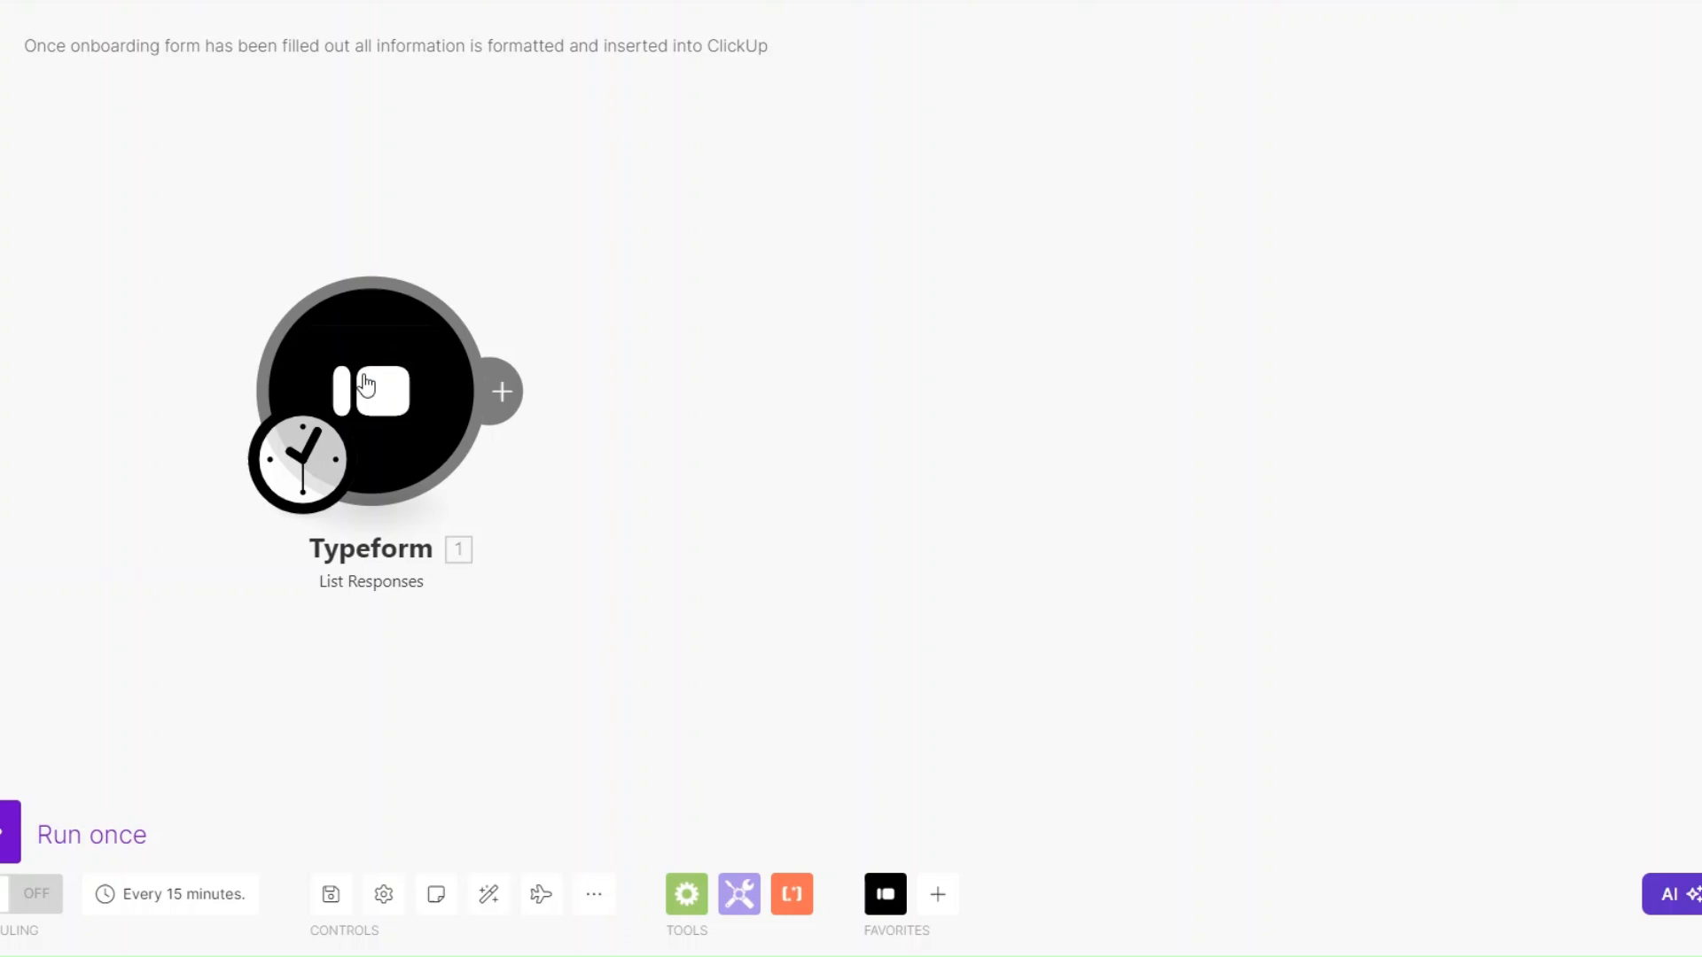
click(366, 384)
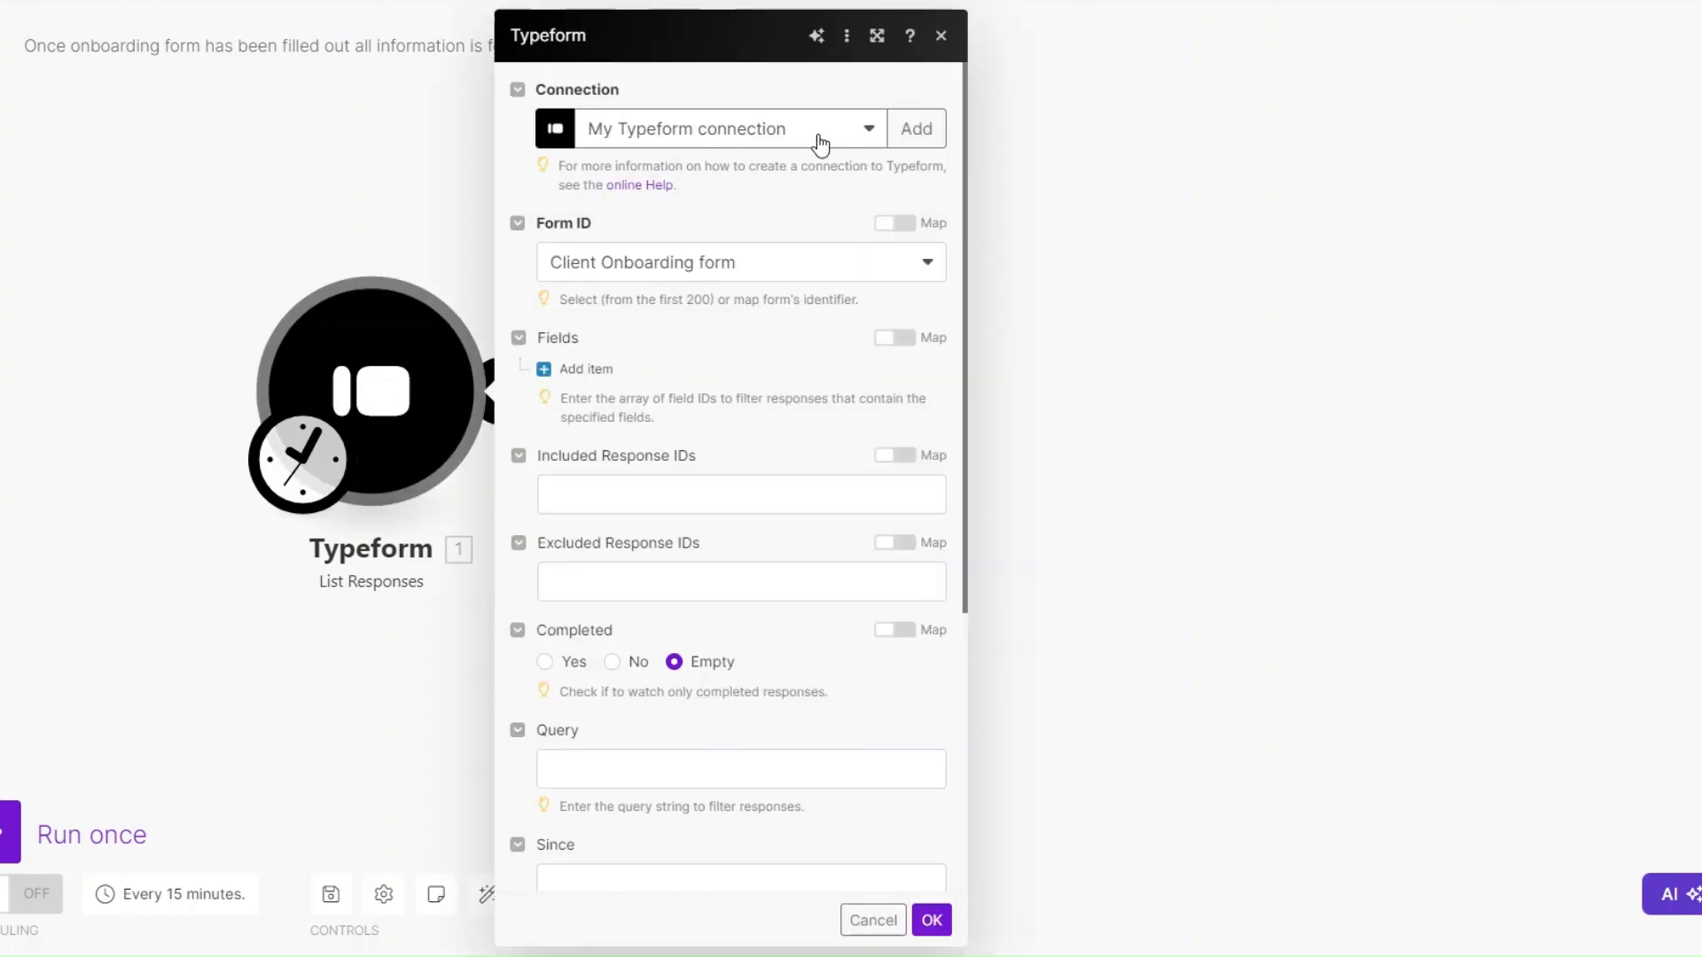
click(679, 265)
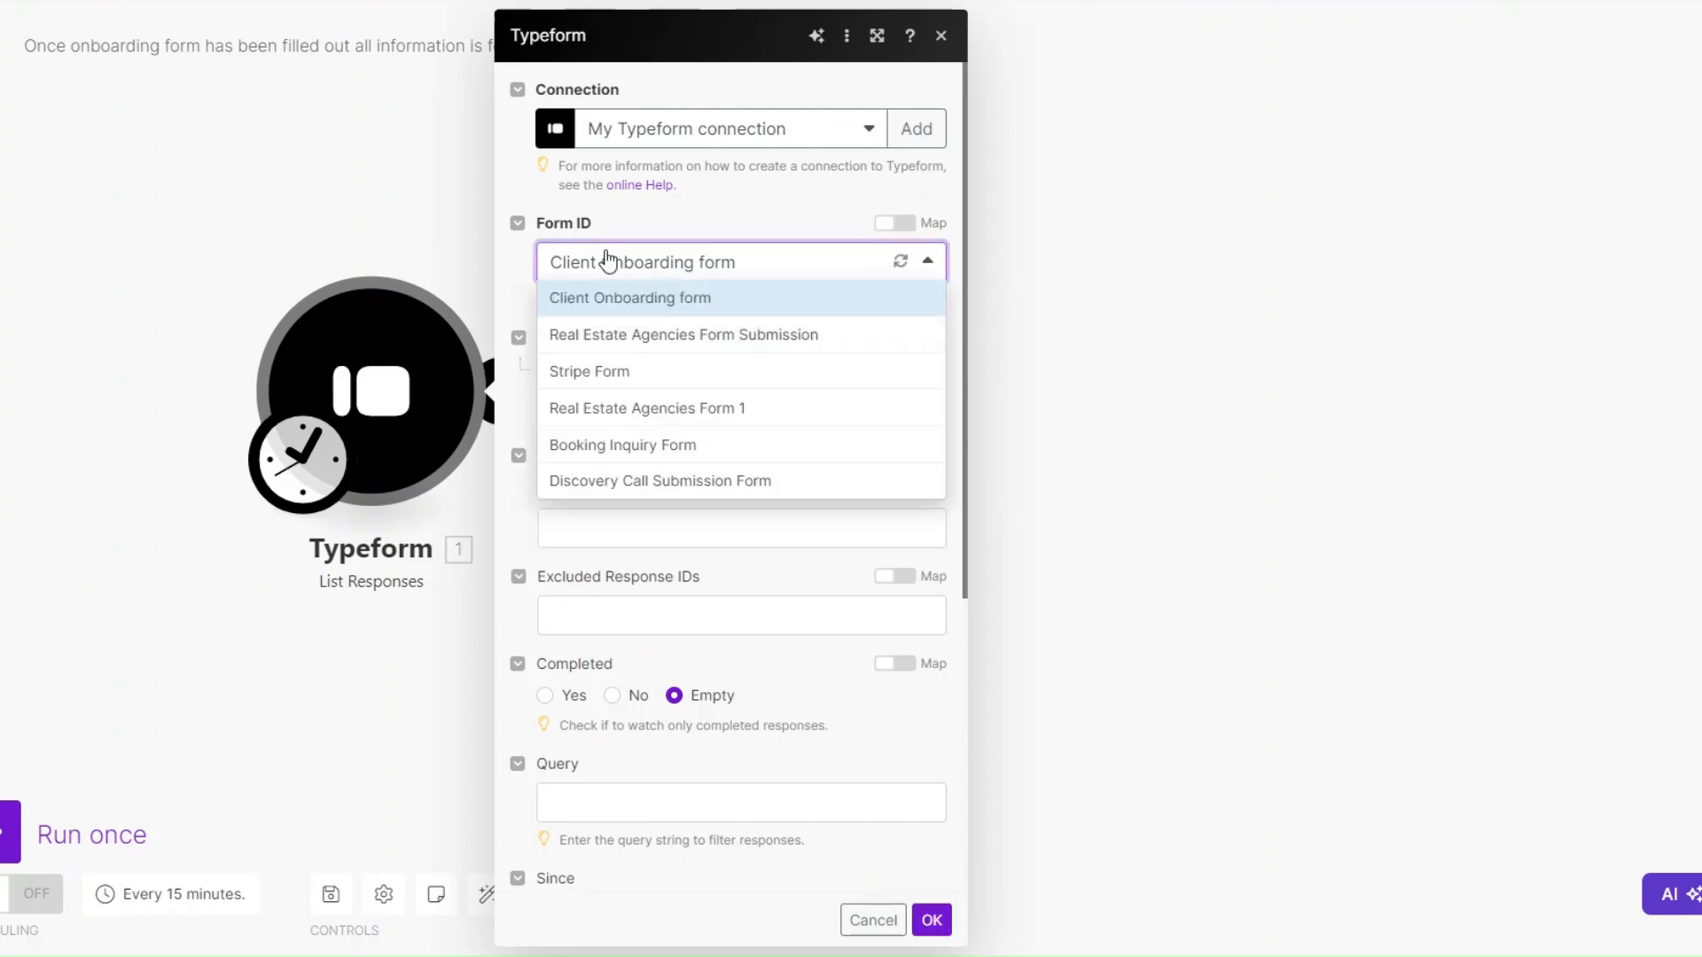
click(697, 273)
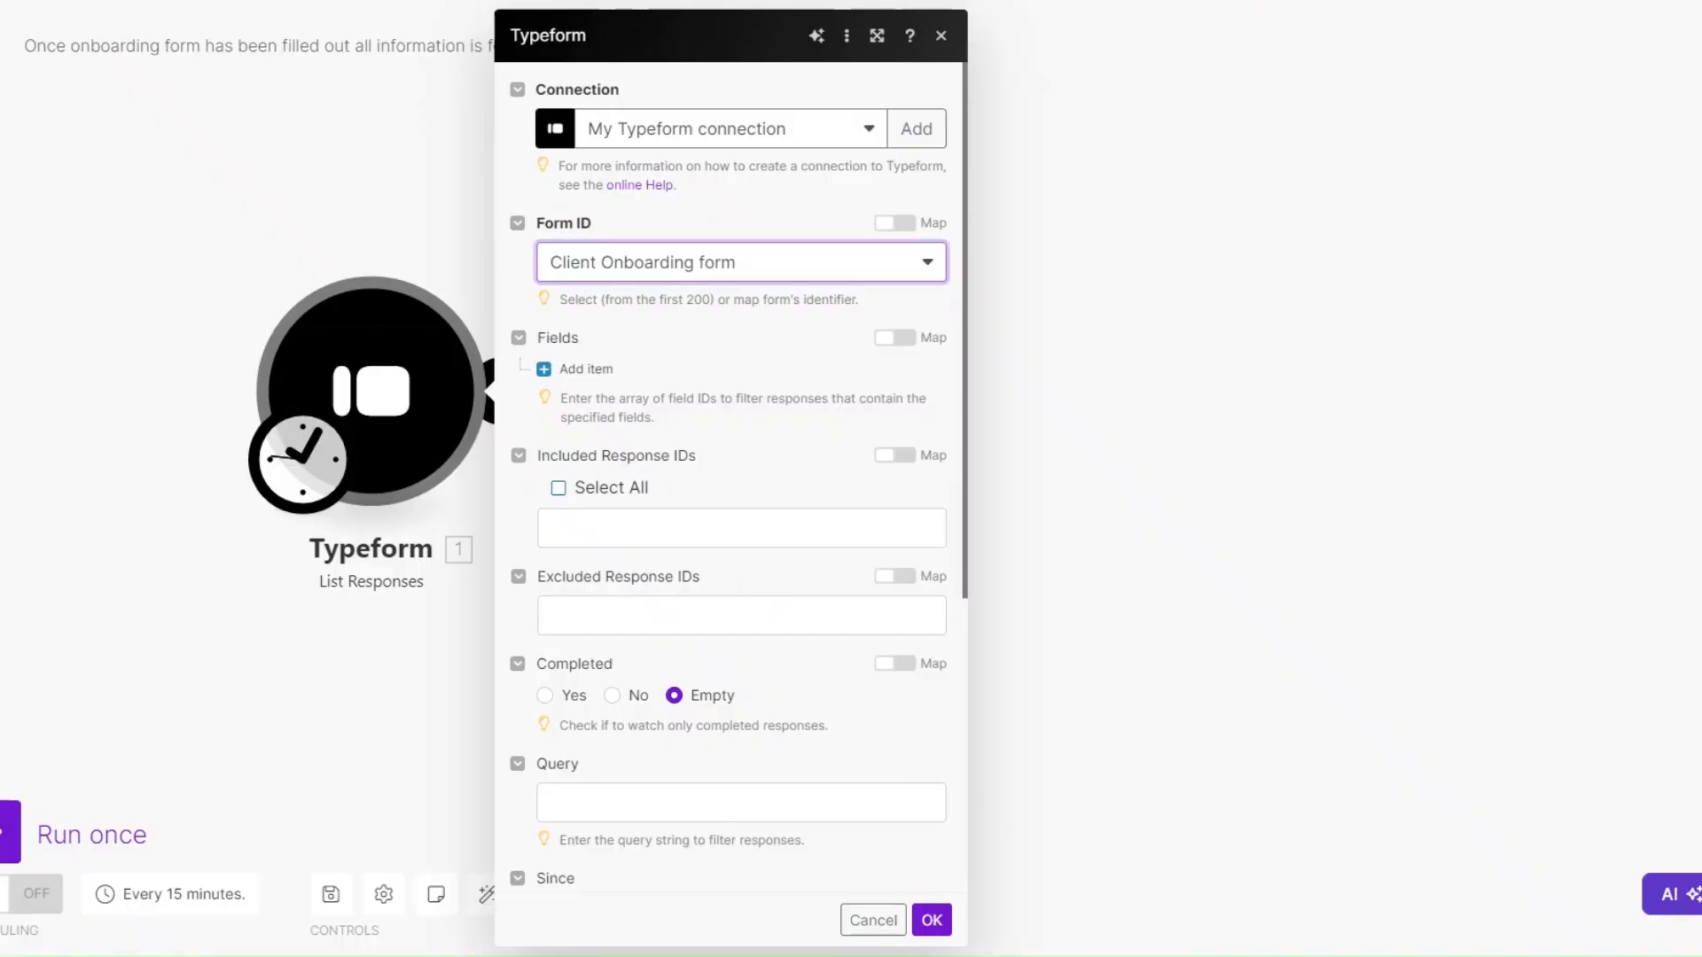
scroll(672, 562, down, 5)
click(558, 831)
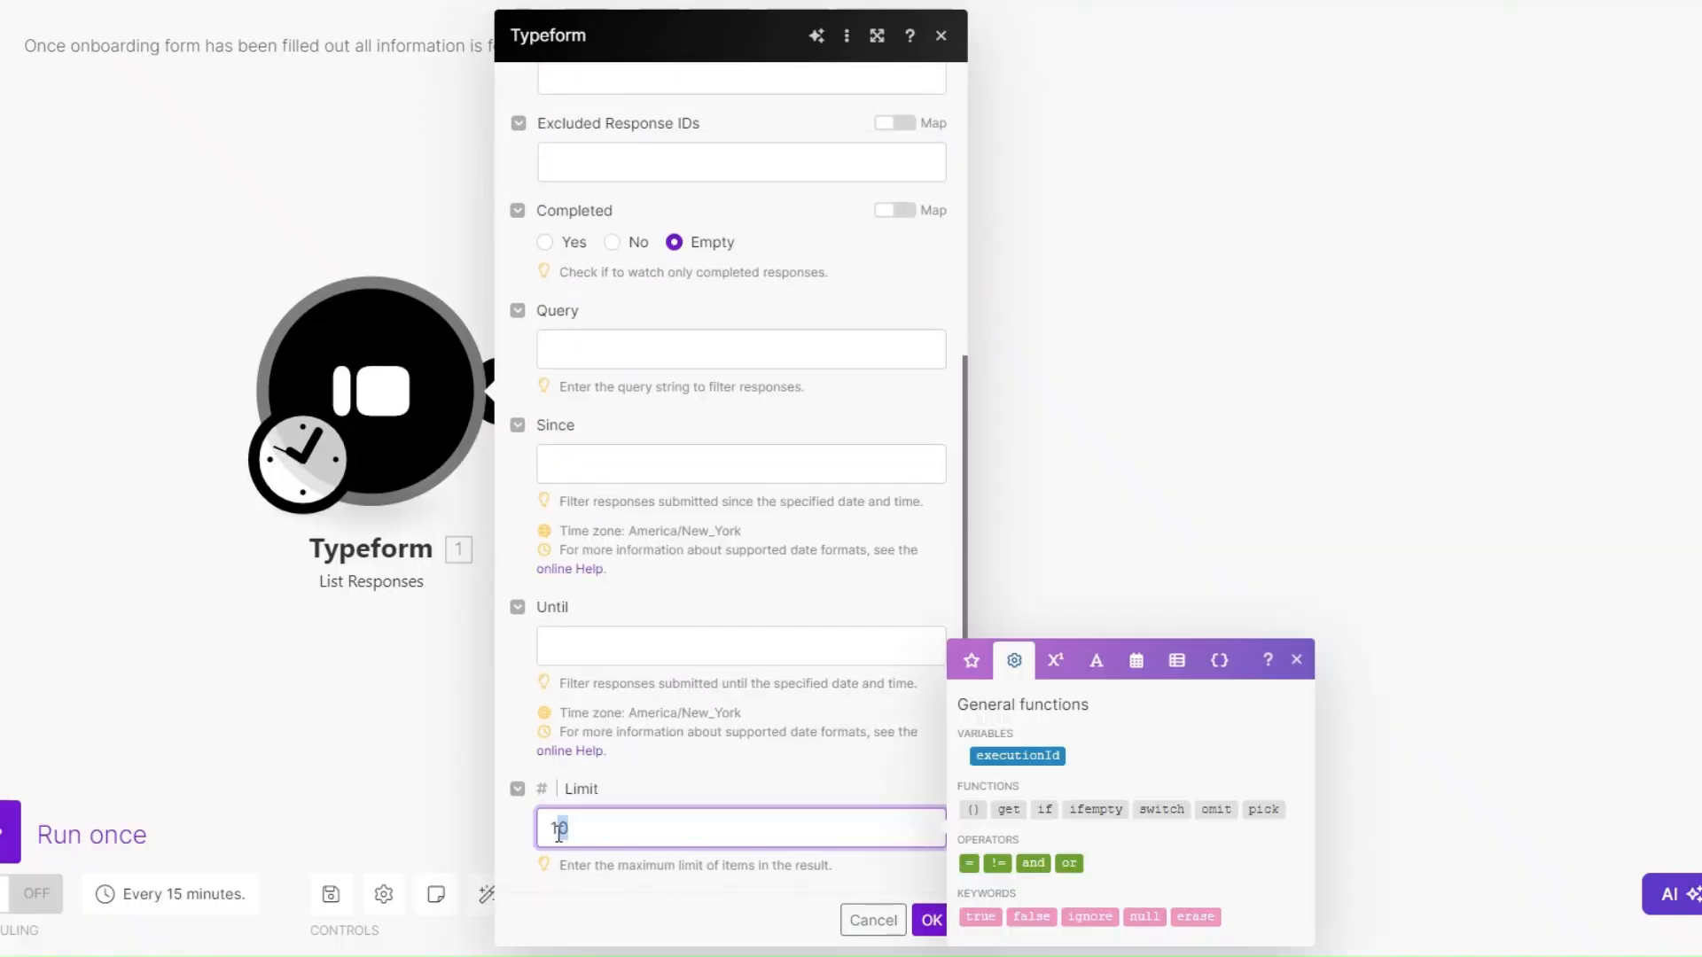
key(BackSpace)
click(925, 924)
click(930, 922)
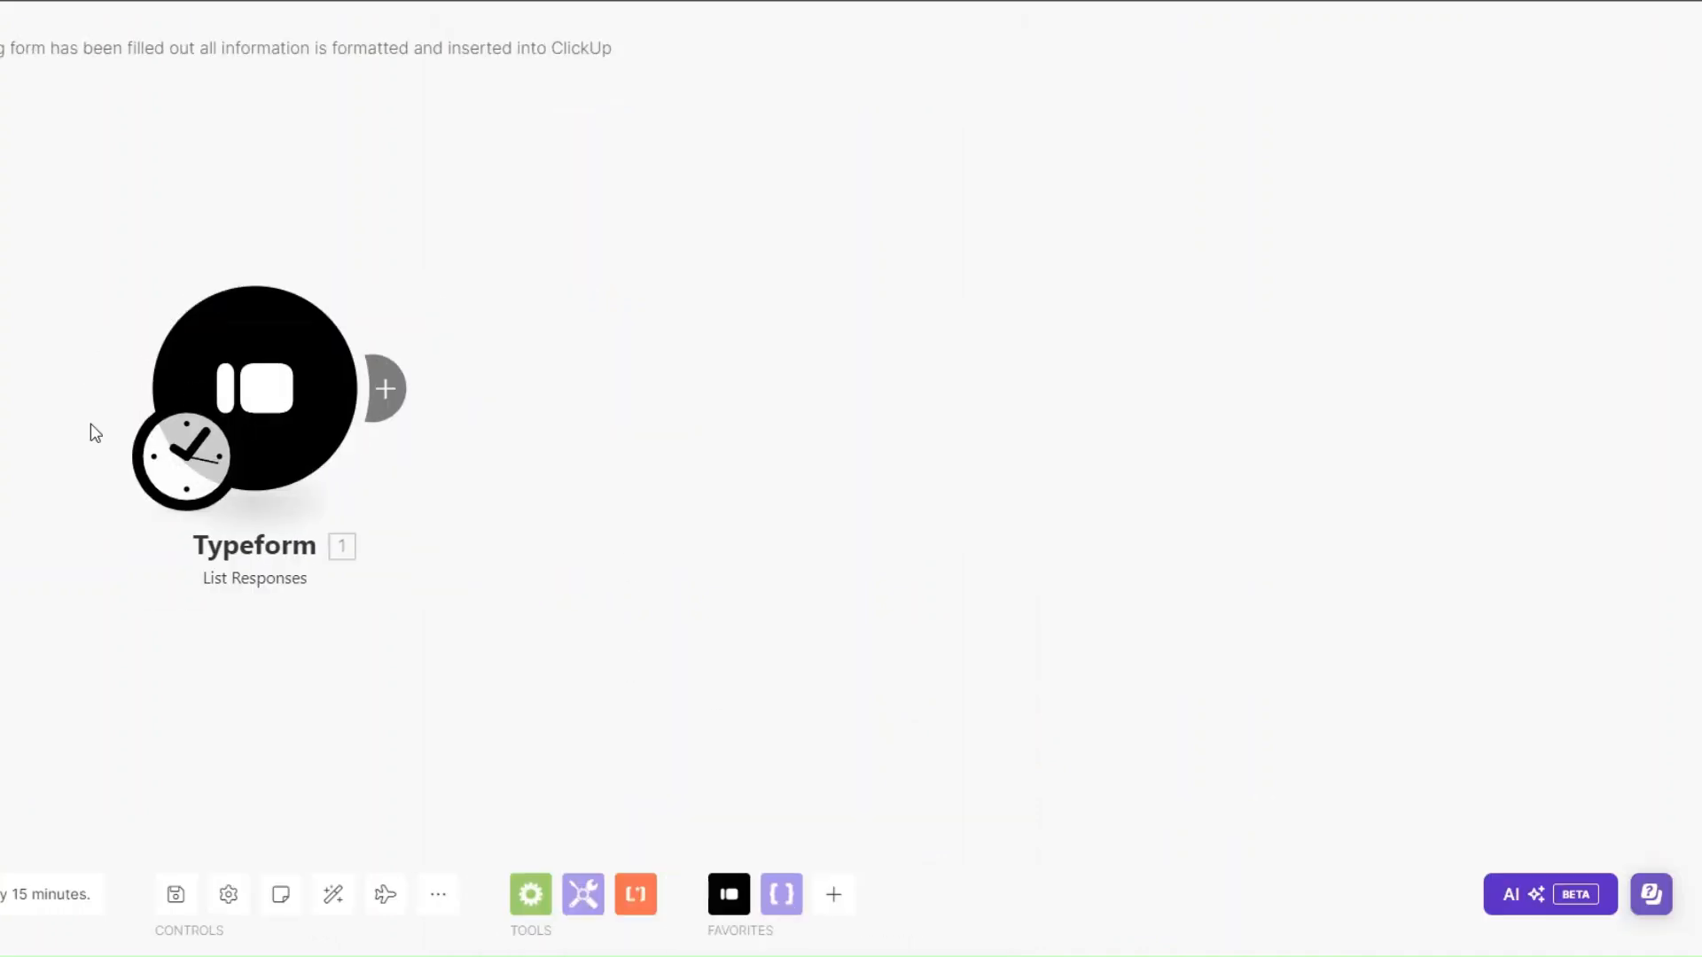
- Add a ClickUp Create a Task module after the Typeform List Responses module
click(422, 390)
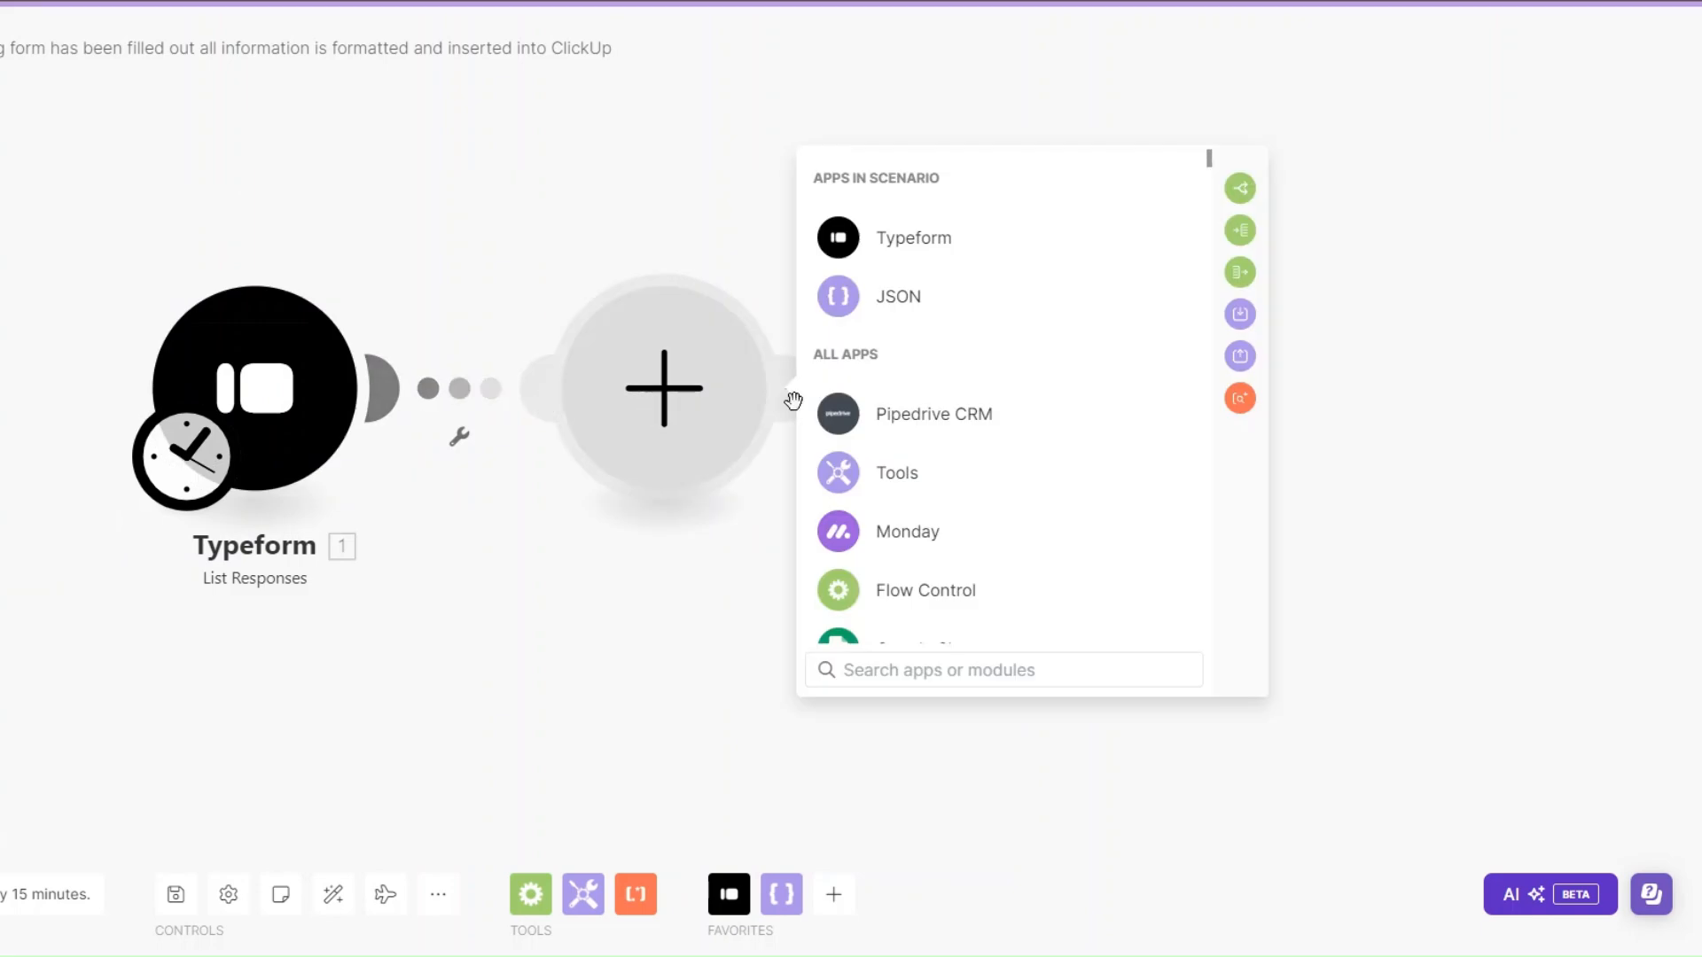
text(c)
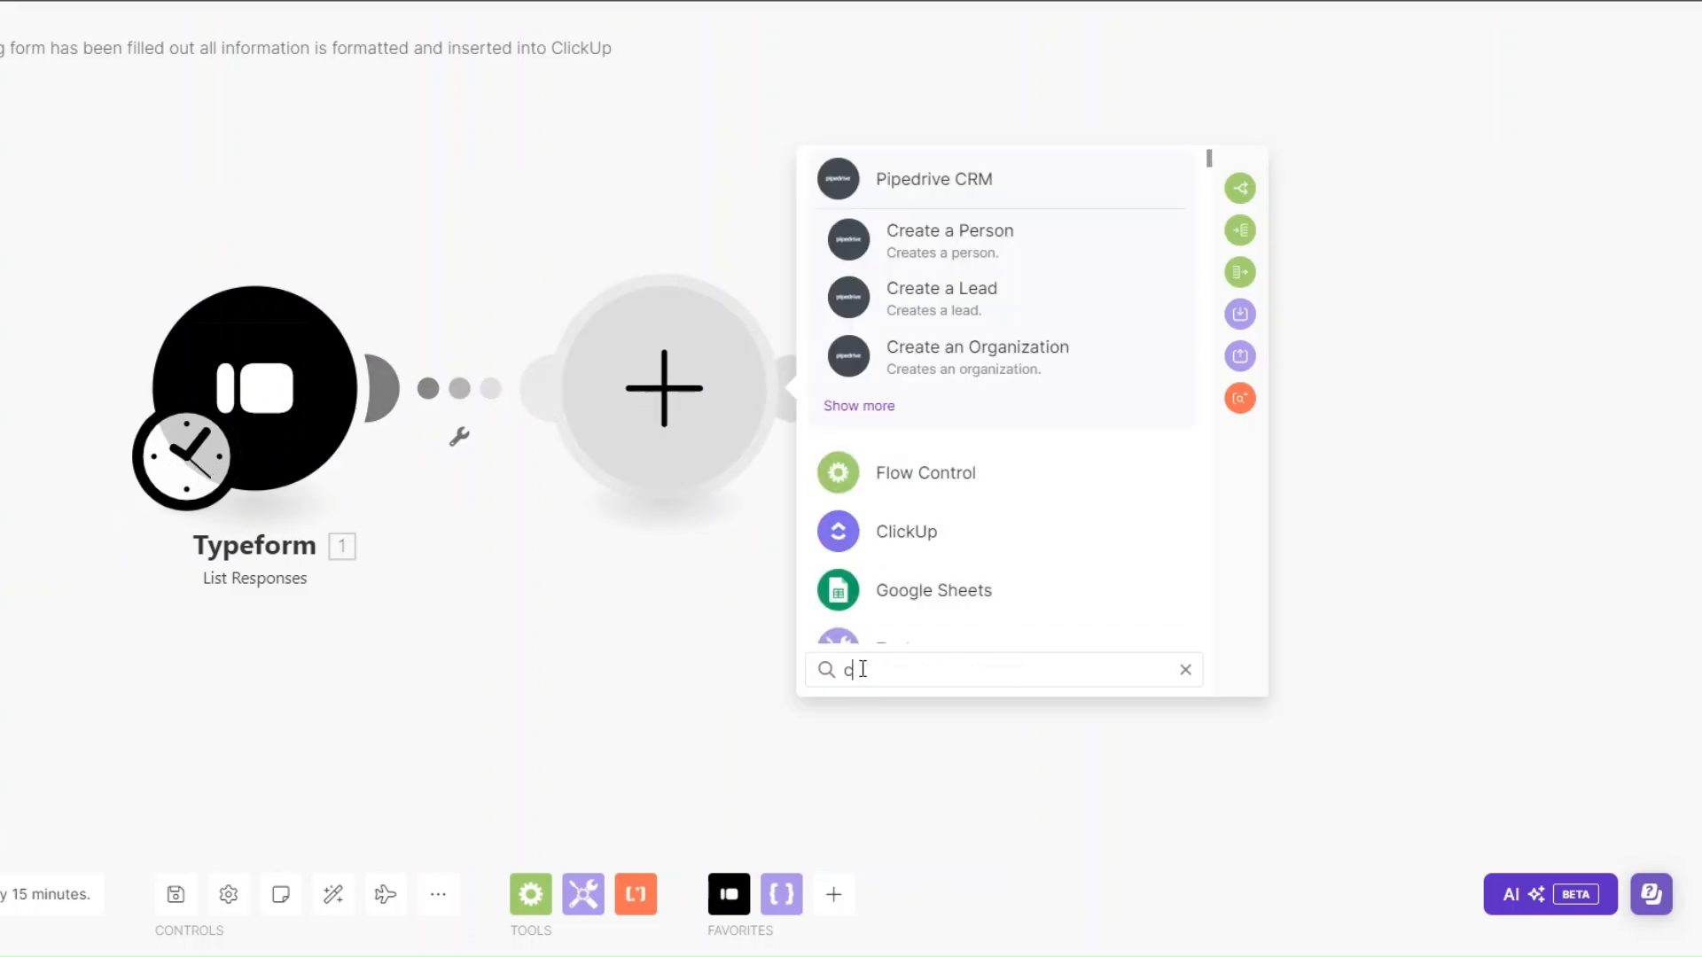
text(lick)
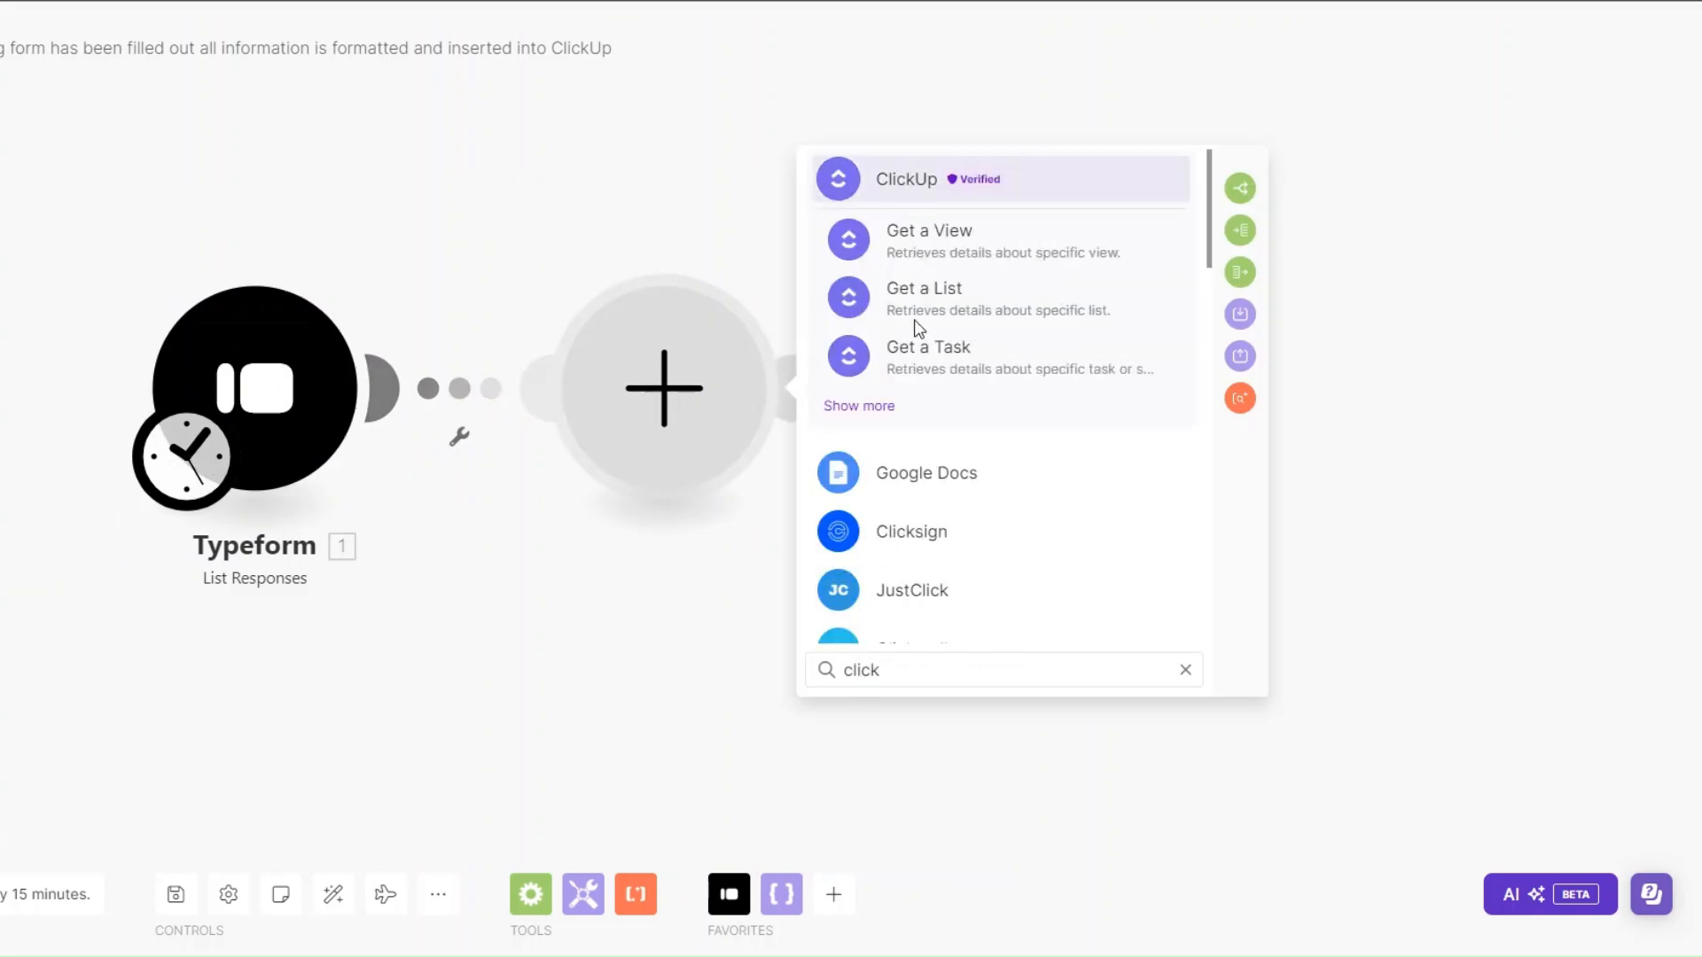
click(909, 186)
click(920, 673)
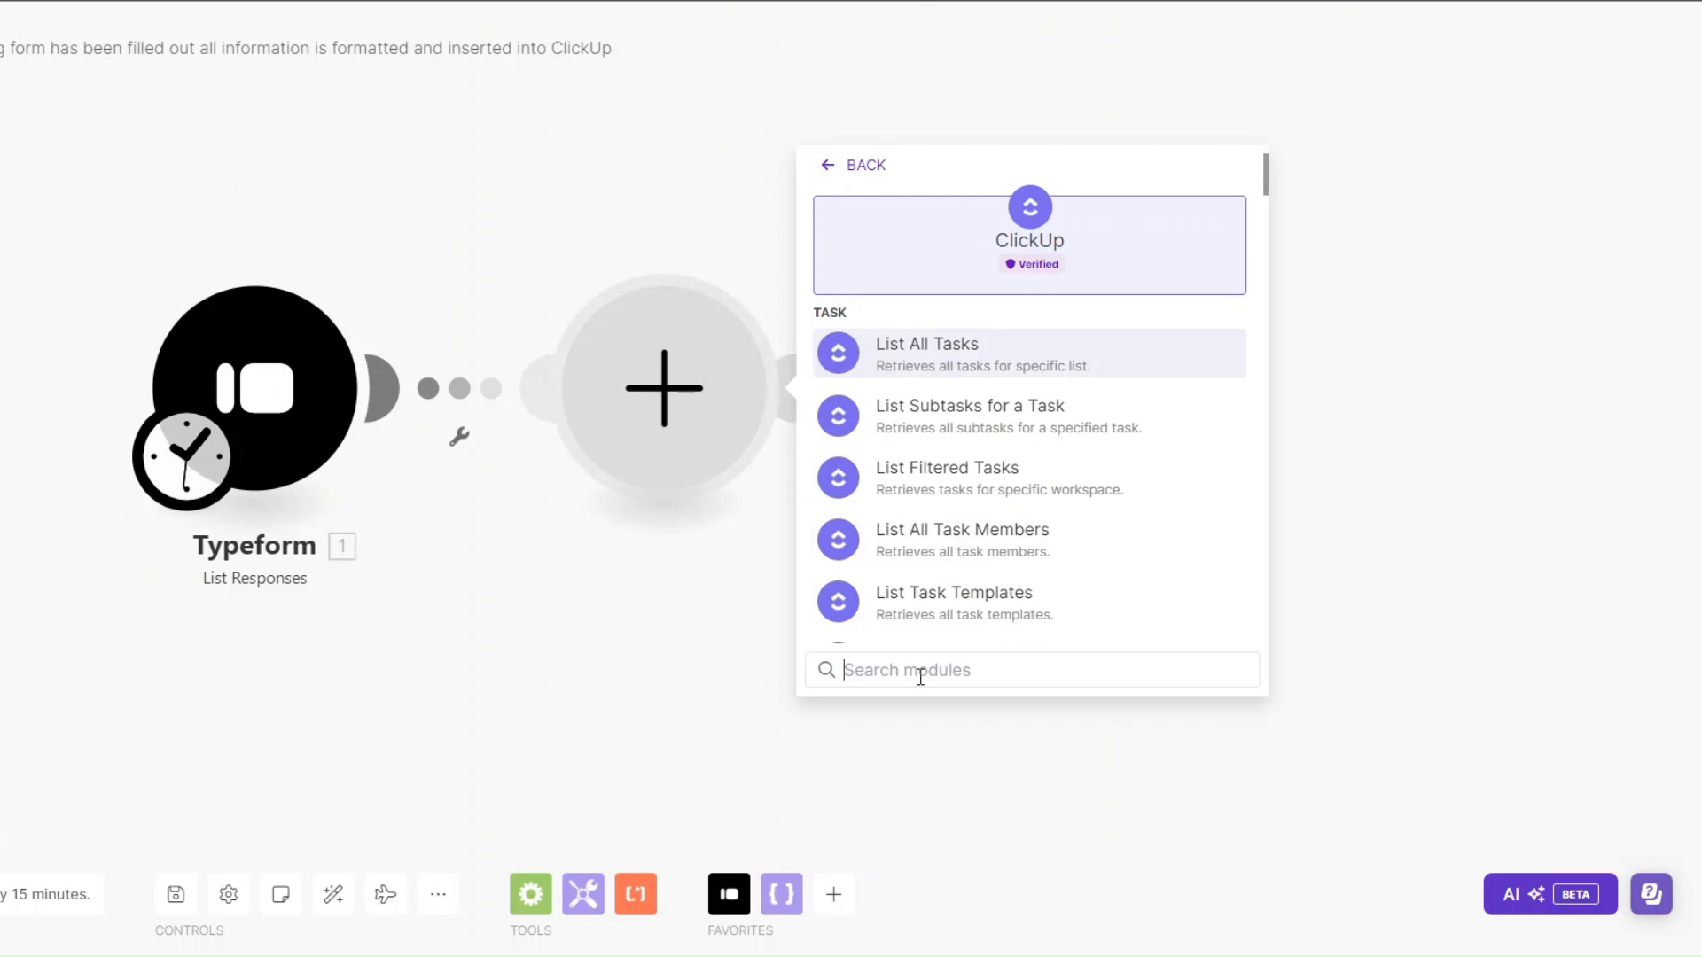
text(cre)
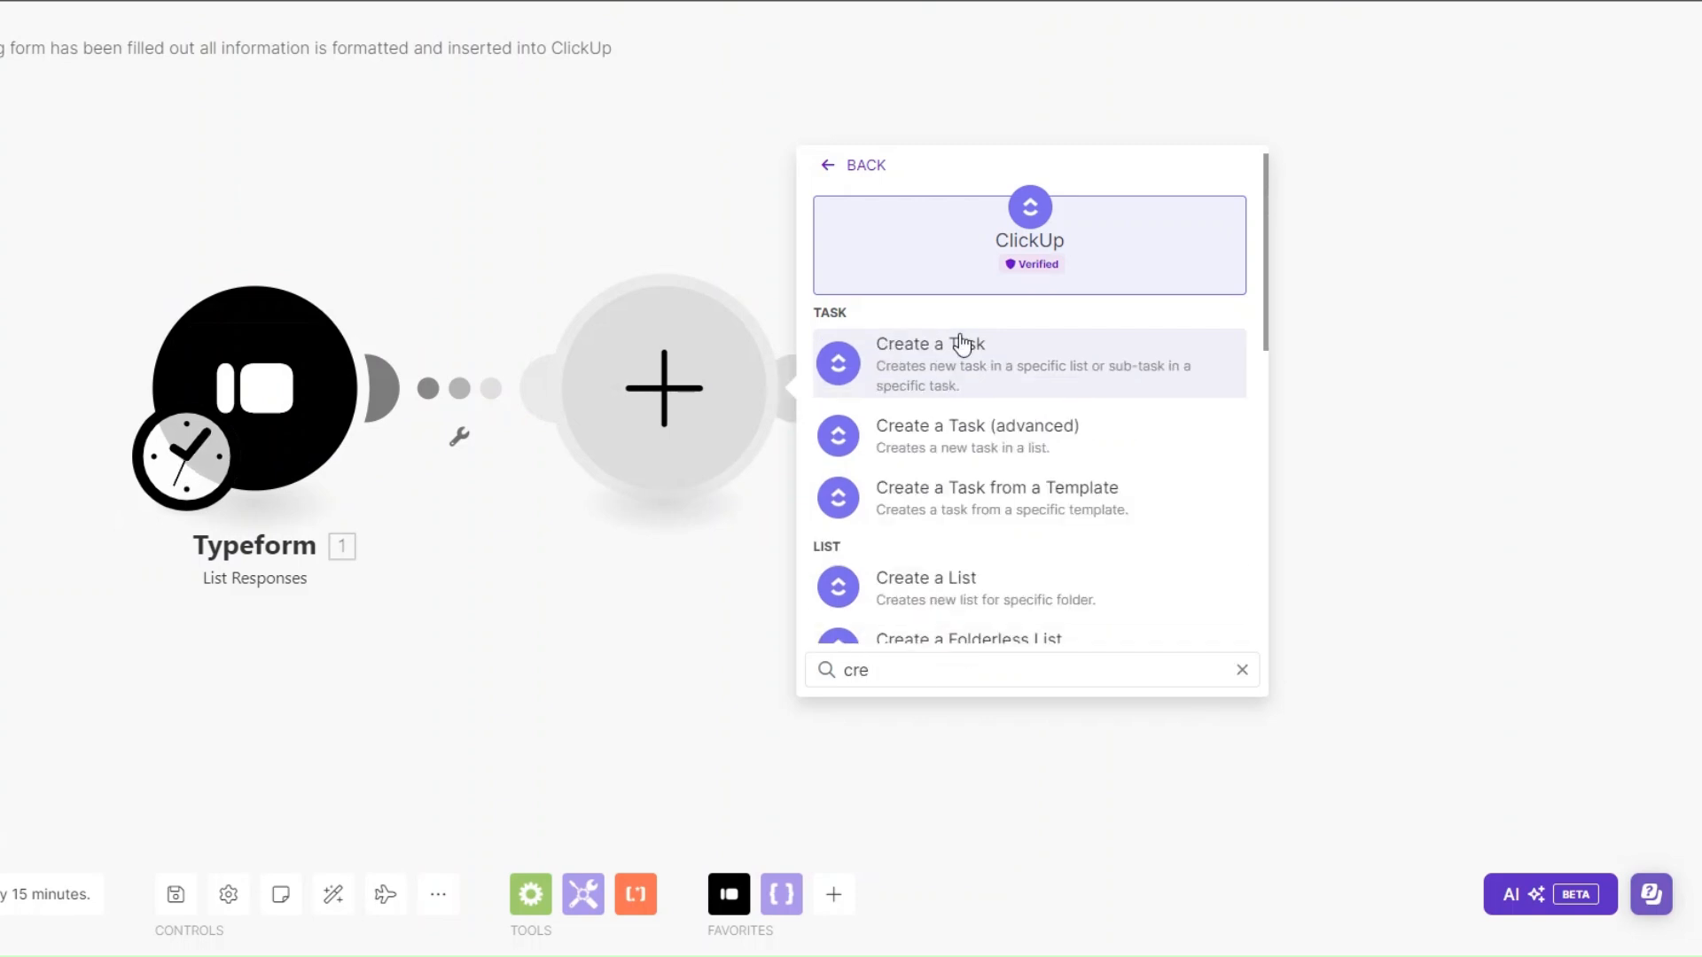
key(Return)
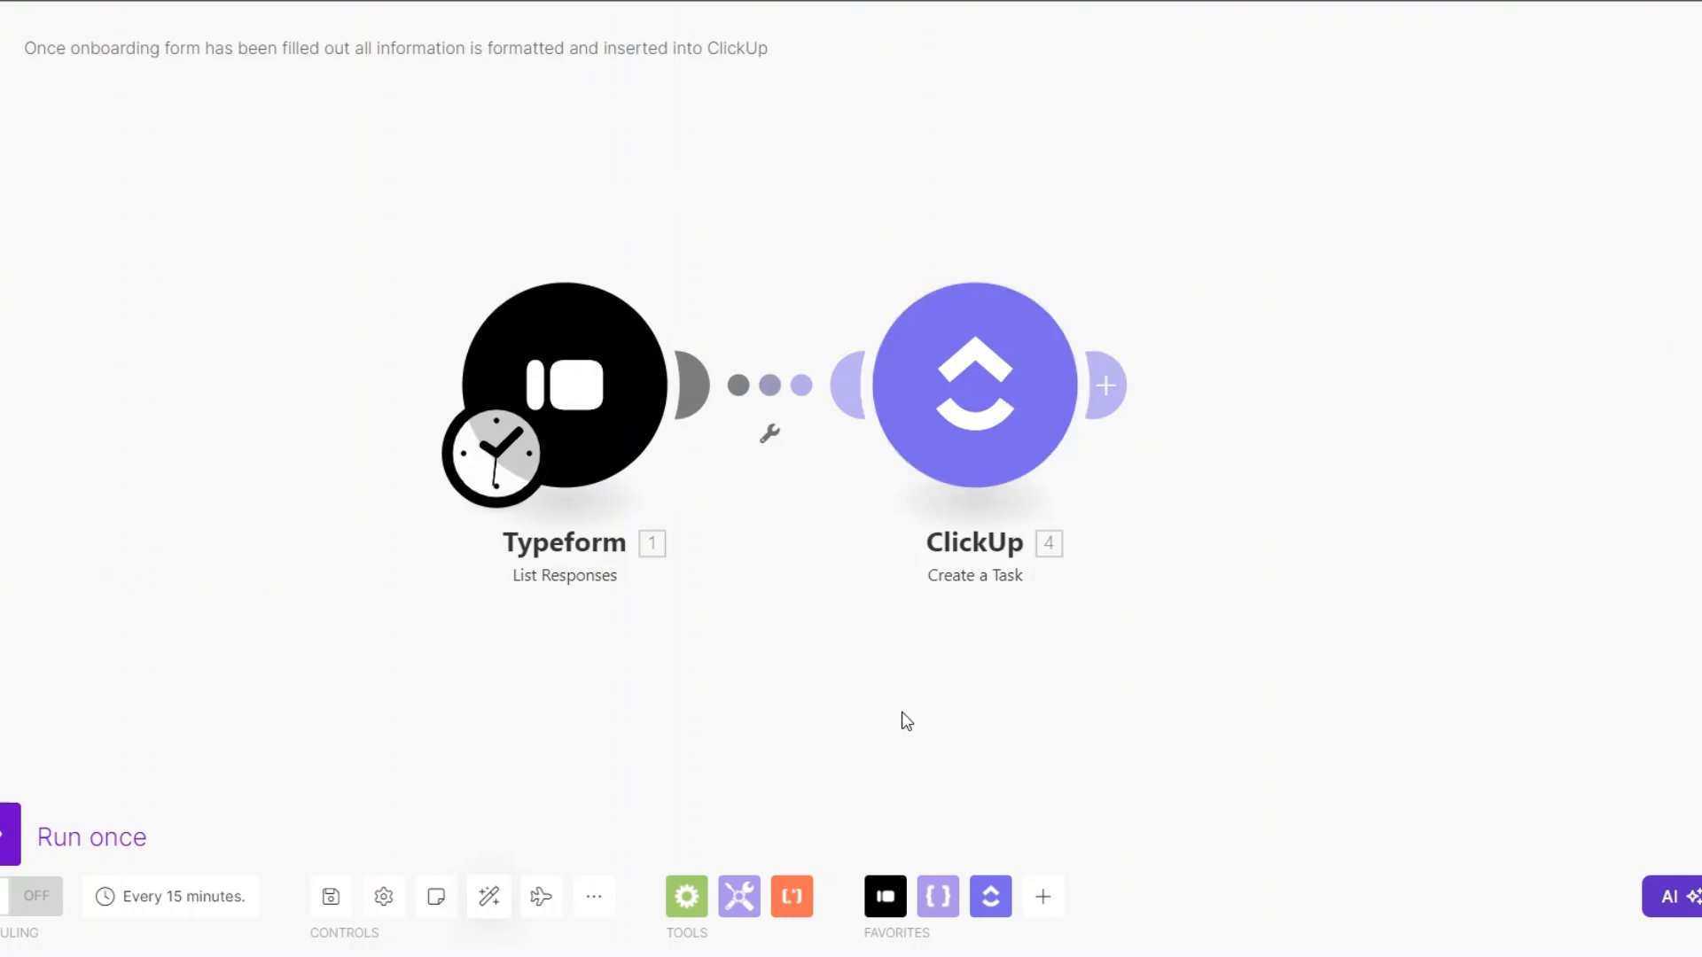
- Switch to the process PDF and review its contract signed and welcome email requirements
drag(818, 616, 822, 624)
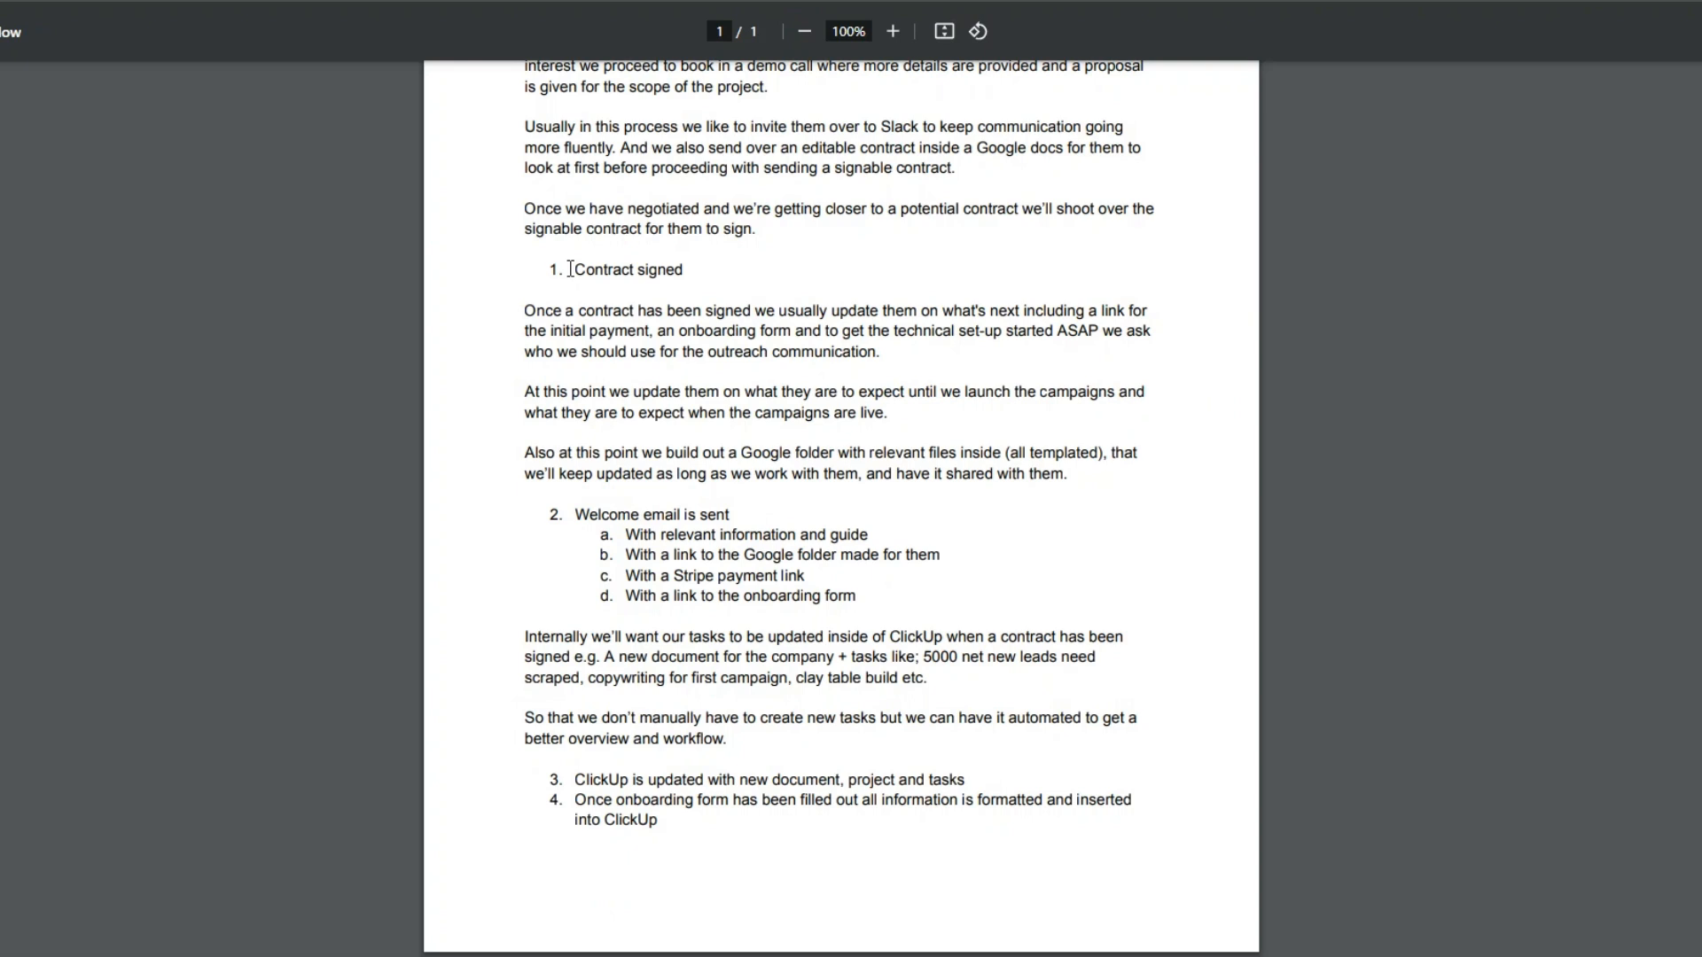
drag(571, 270, 723, 281)
drag(575, 515, 738, 511)
click(689, 545)
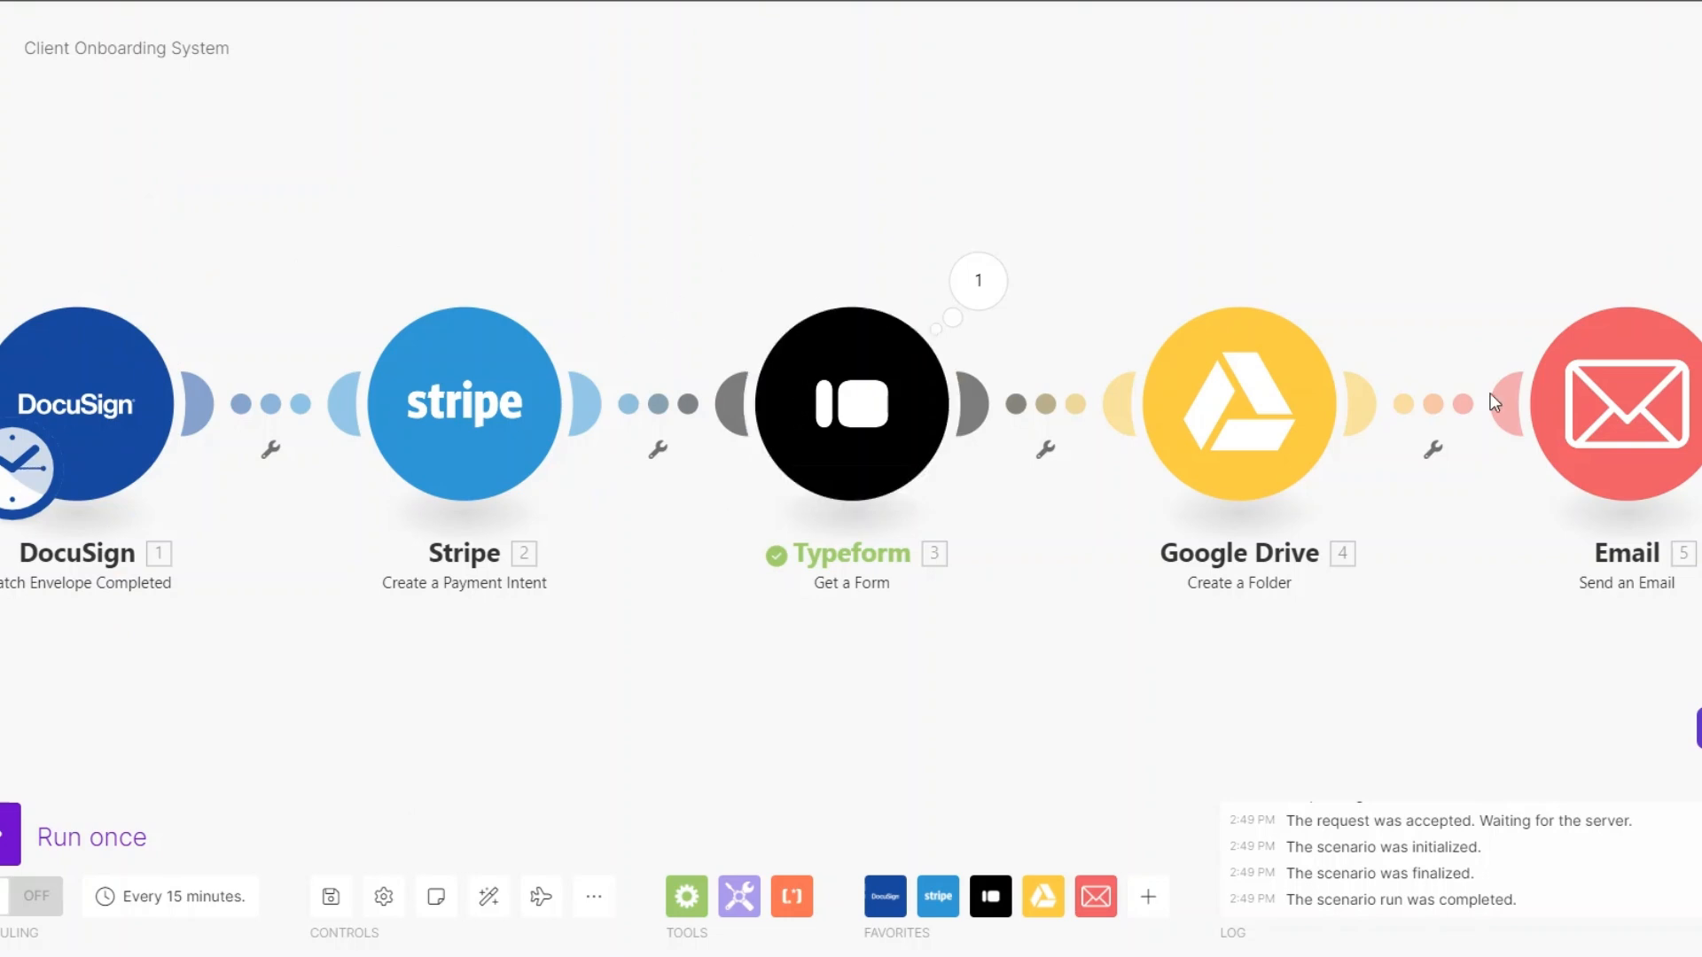
- In the Client Onboarding System scenario, review the welcome email content for the Google Drive folder, Stripe payment and onboarding form links
click(1574, 407)
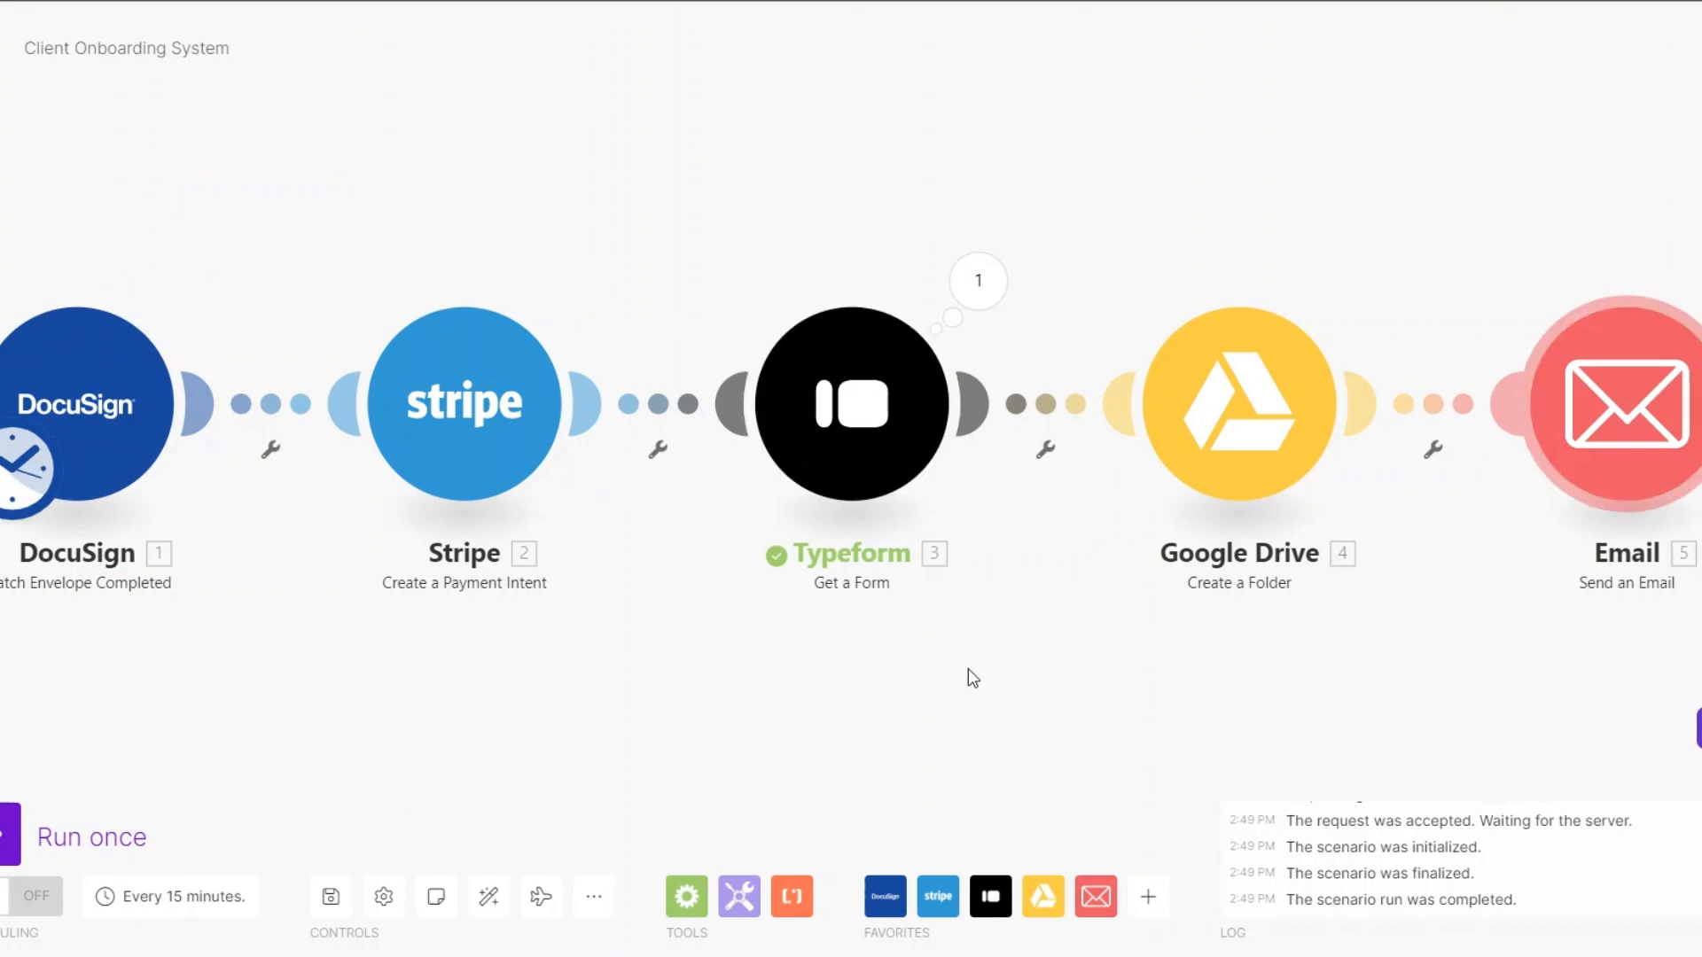
scroll(1223, 628, down, 15)
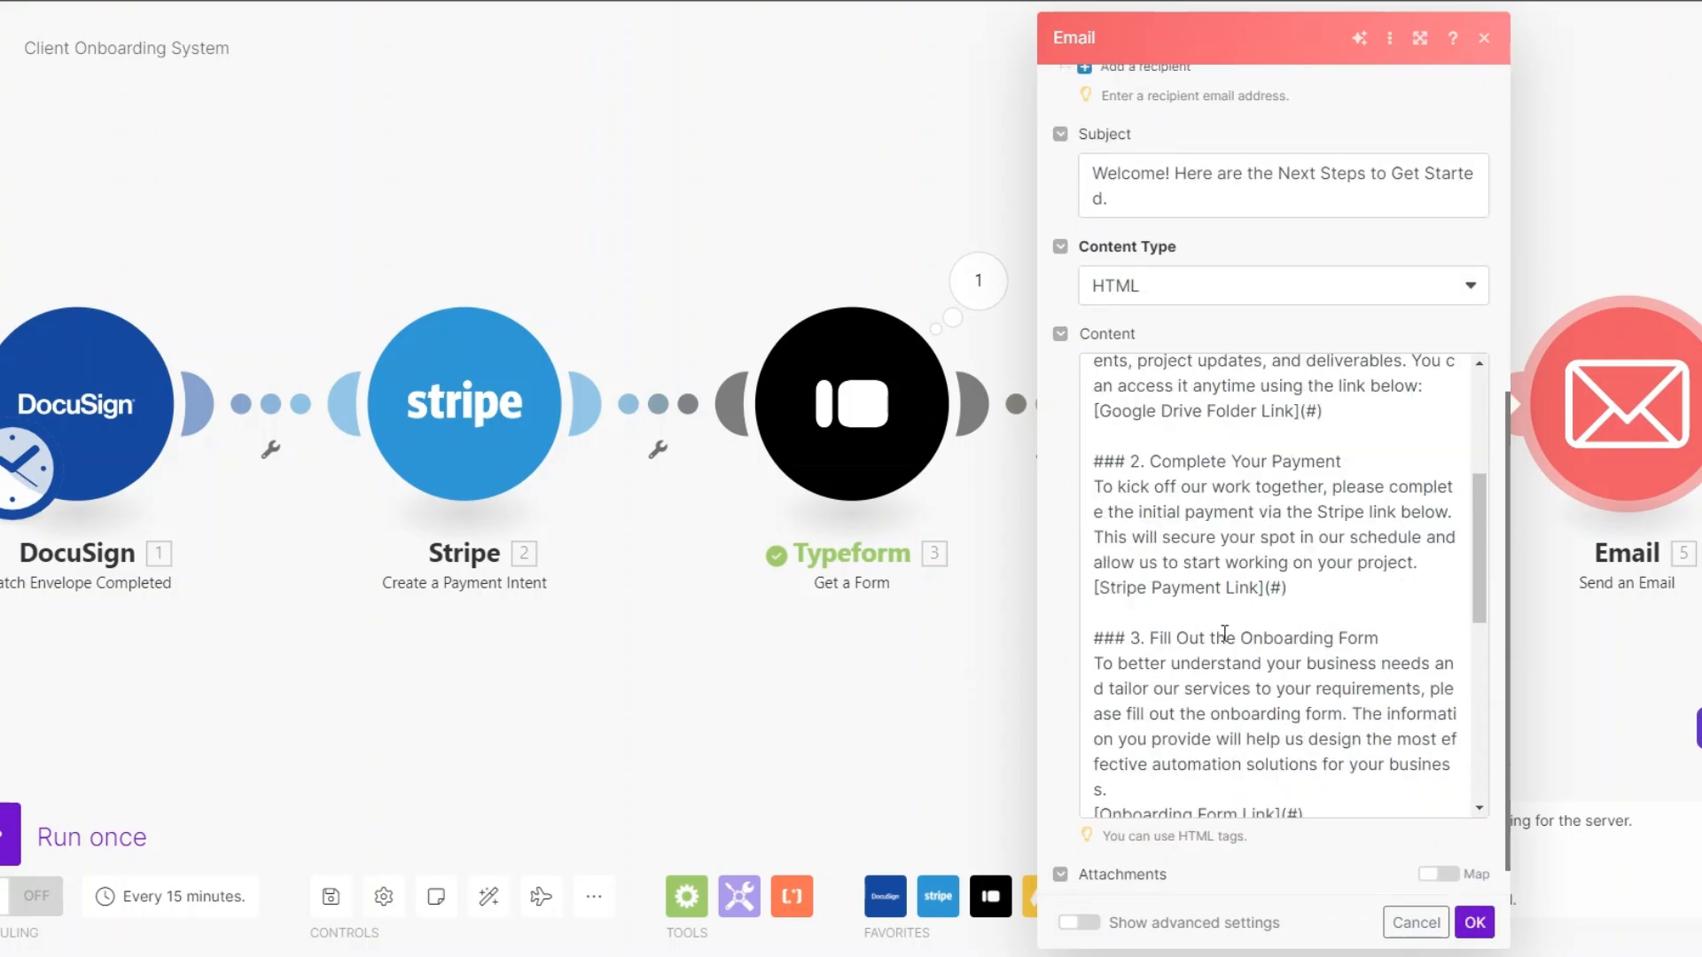
scroll(1224, 632, up, 10)
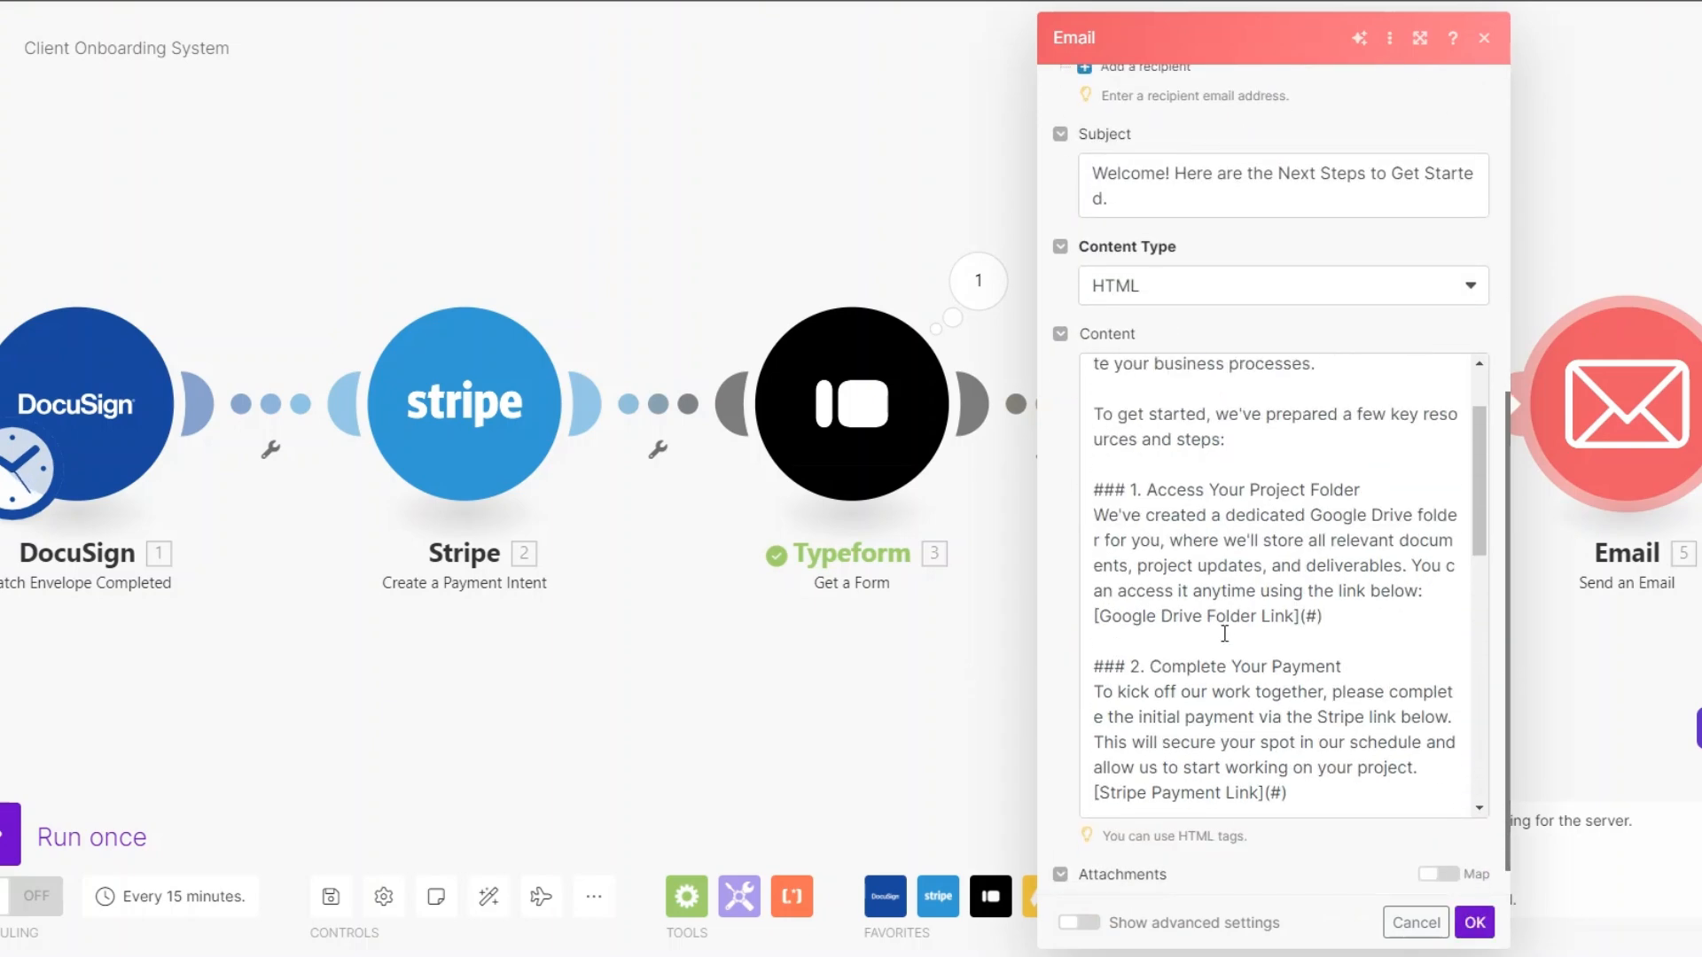
scroll(1262, 565, down, 6)
scroll(1263, 570, down, 5)
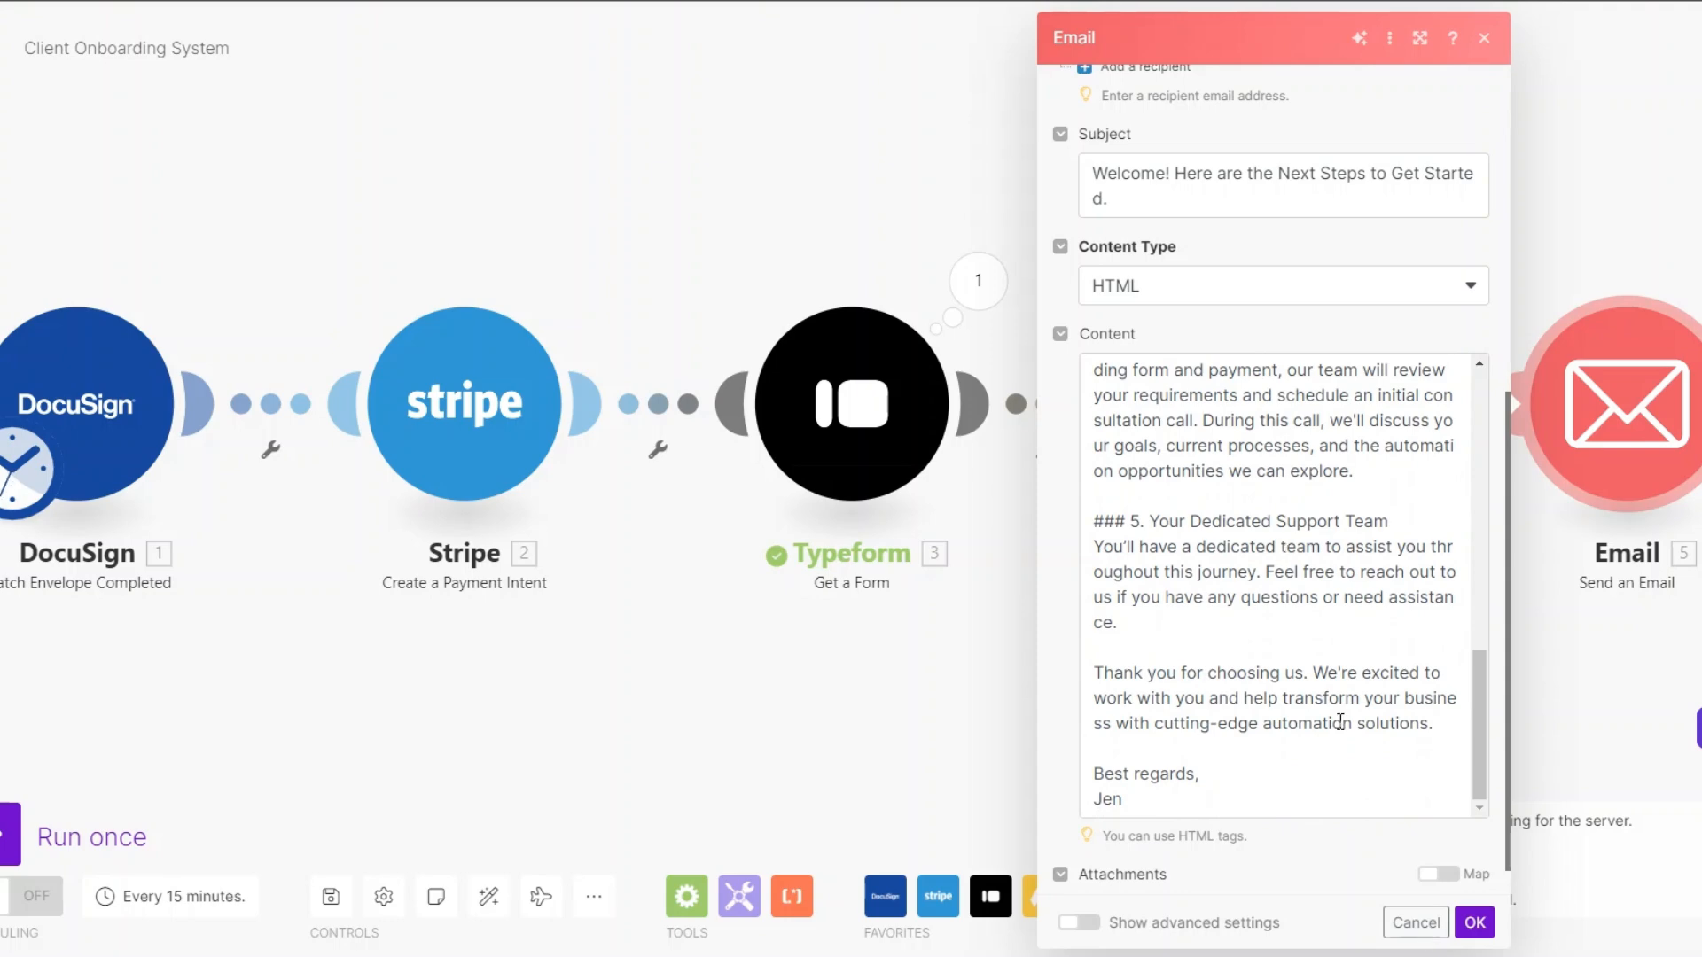
click(1474, 922)
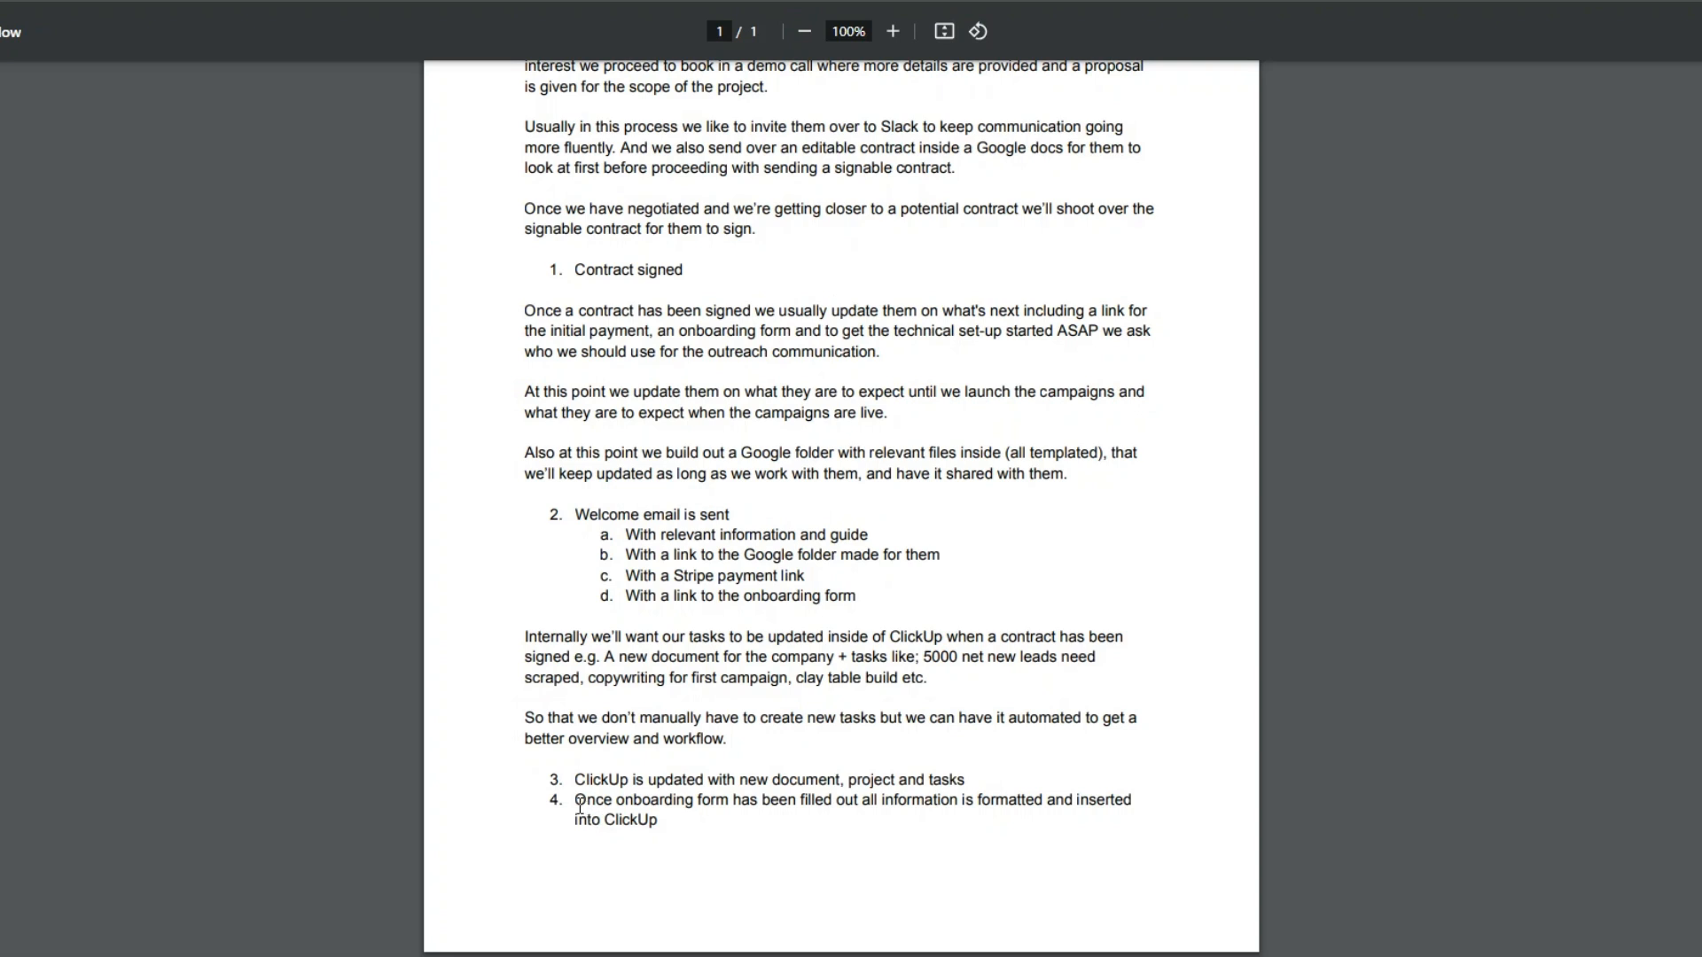
- Check the process PDF's fourth requirement on inserting onboarding form information into ClickUp against the matching scenario
drag(576, 803, 823, 804)
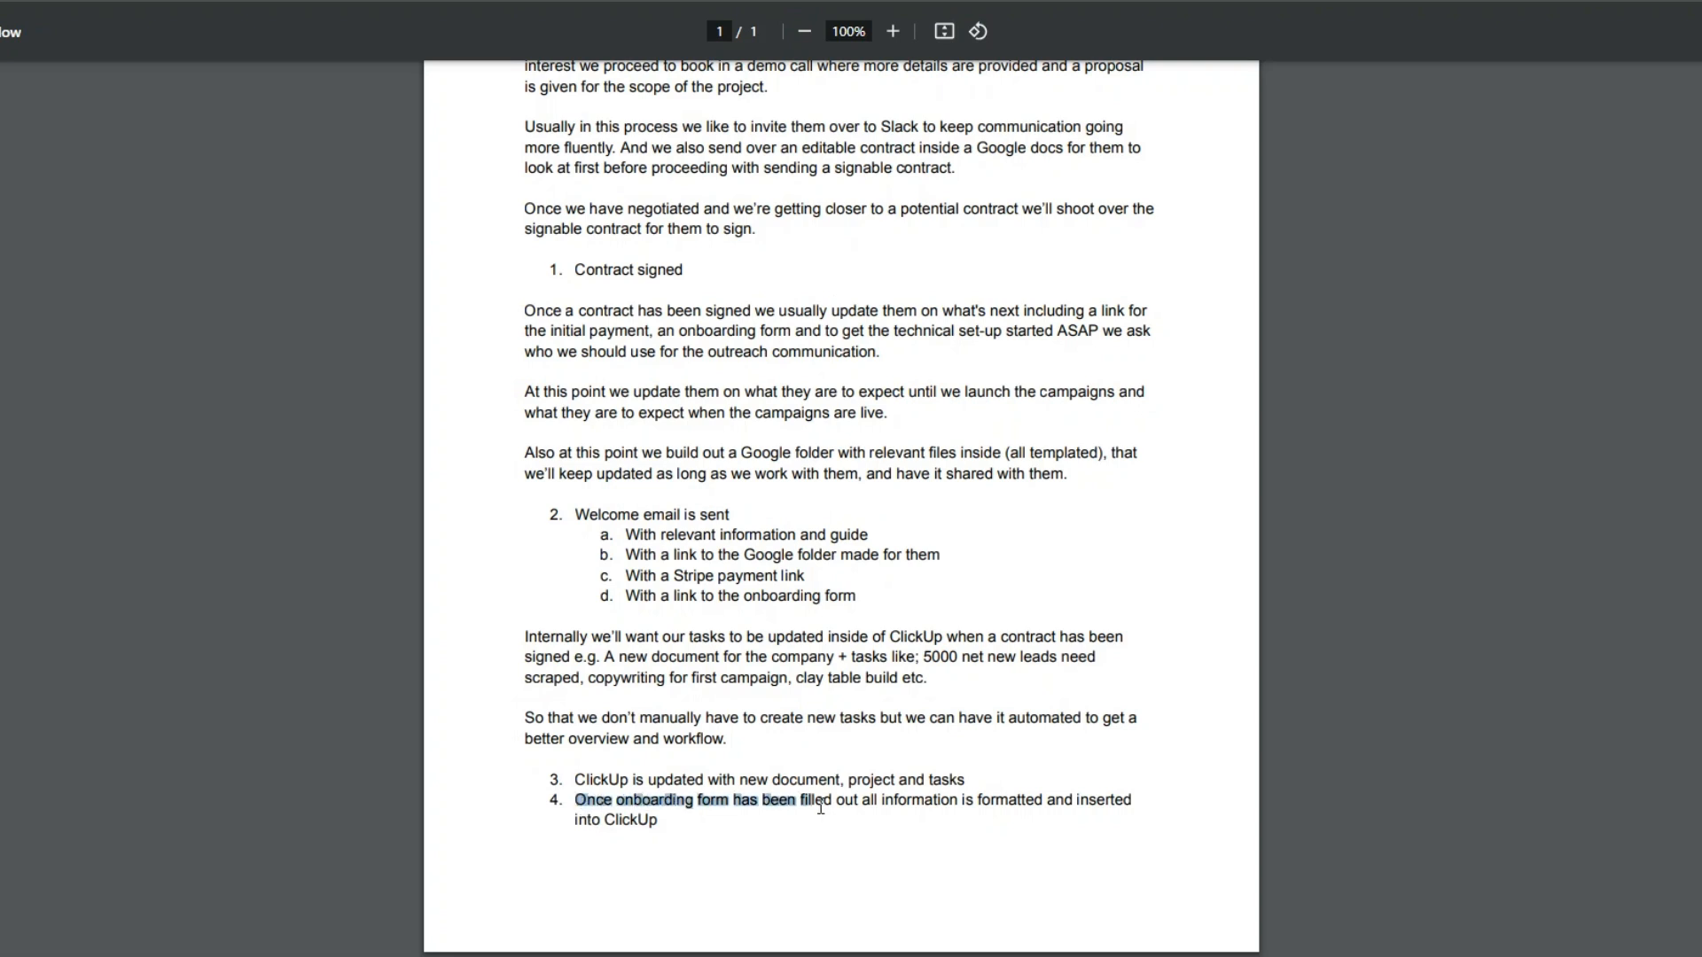
click(676, 852)
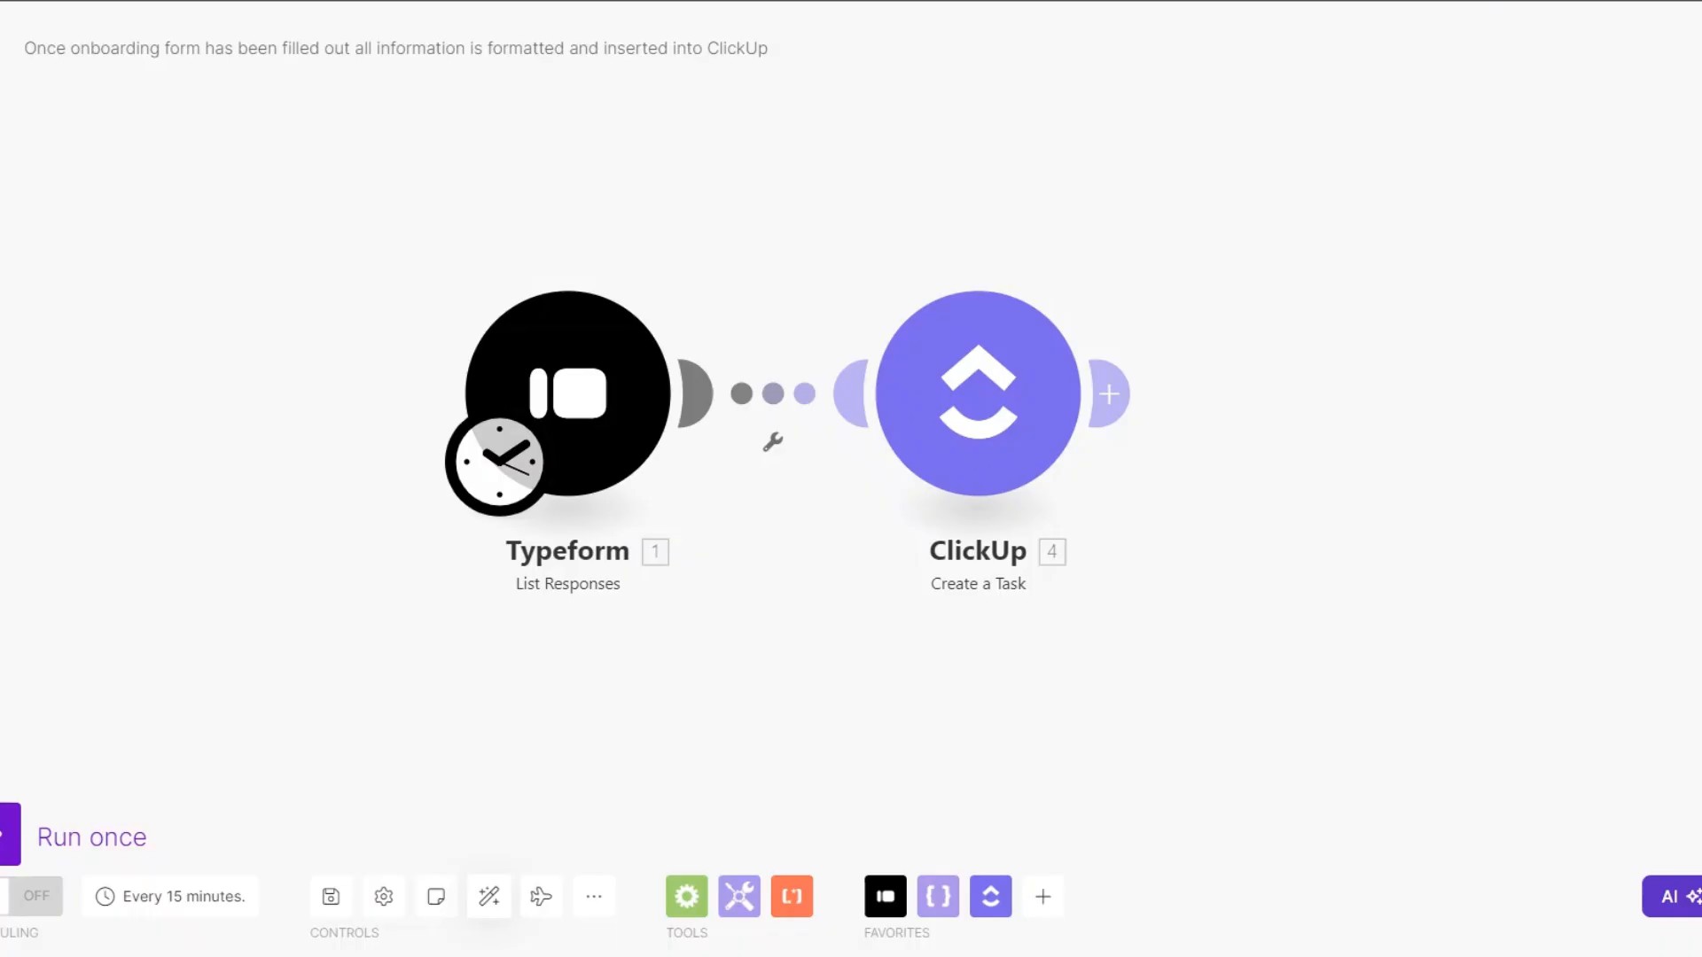